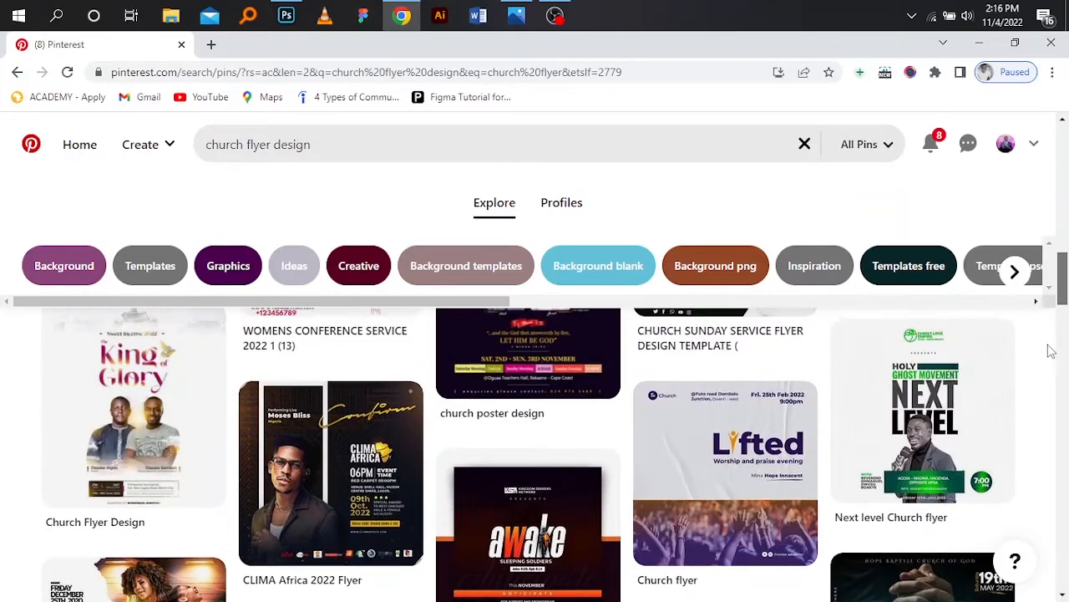
- Browse the Pinterest church flyer designs and open the November flyer reference image
scroll(1050, 334, "up", 10)
scroll(1044, 241, "up", 5)
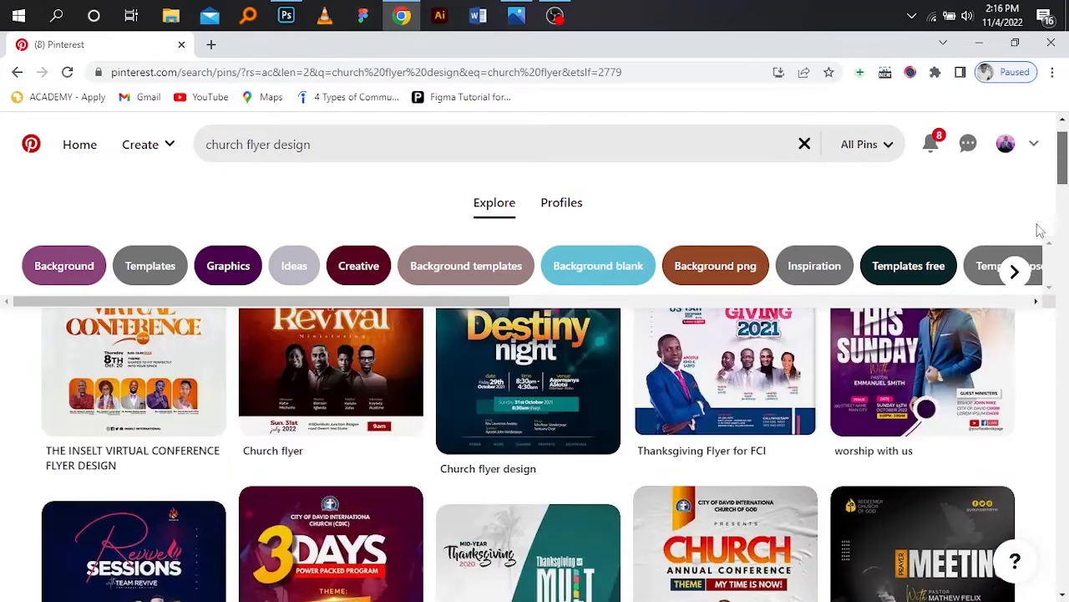
scroll(1040, 231, "up", 1)
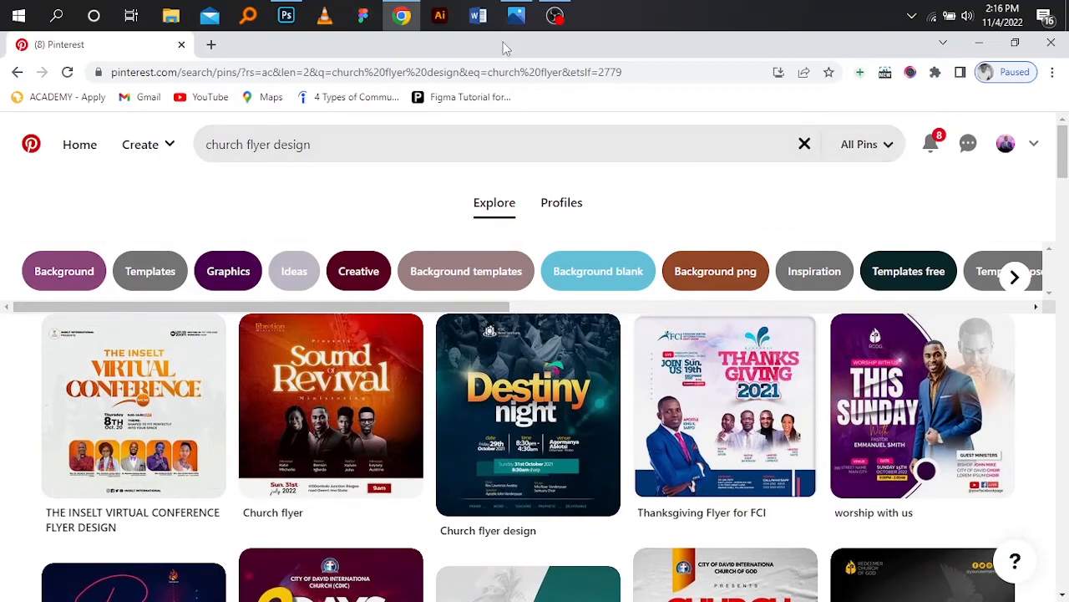
left_click(518, 18)
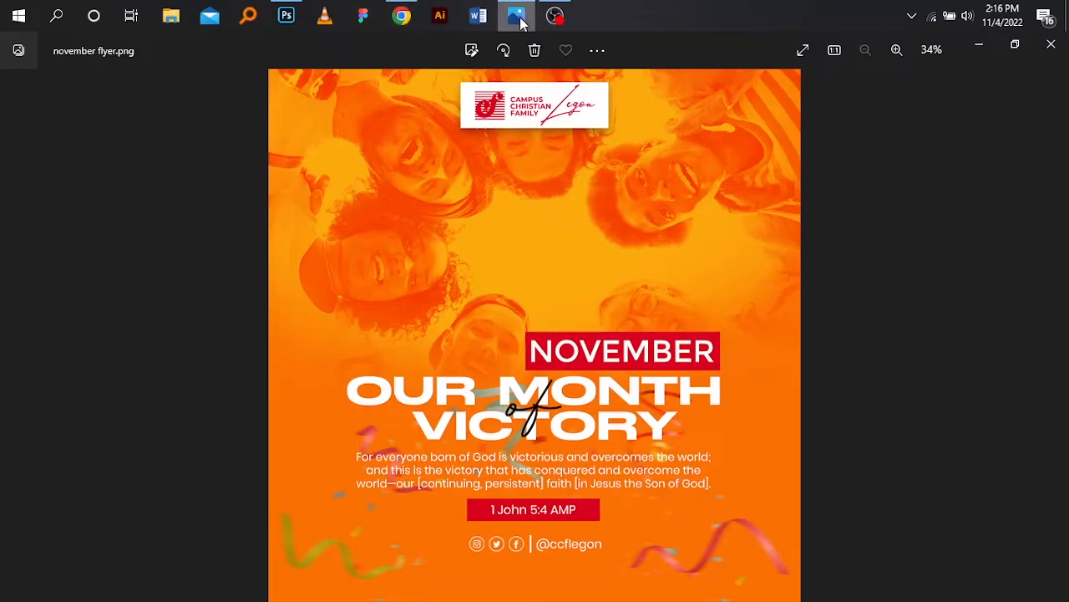
- Switch to Photoshop and review the New Document preset settings and colour mode options without creating a document
left_click(287, 15)
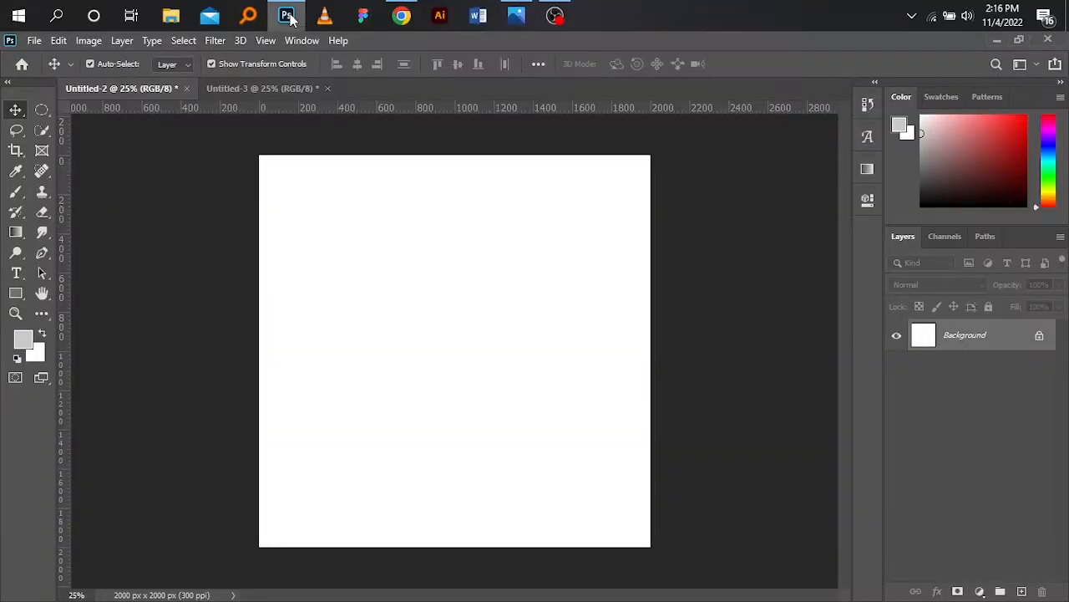
left_click(40, 44)
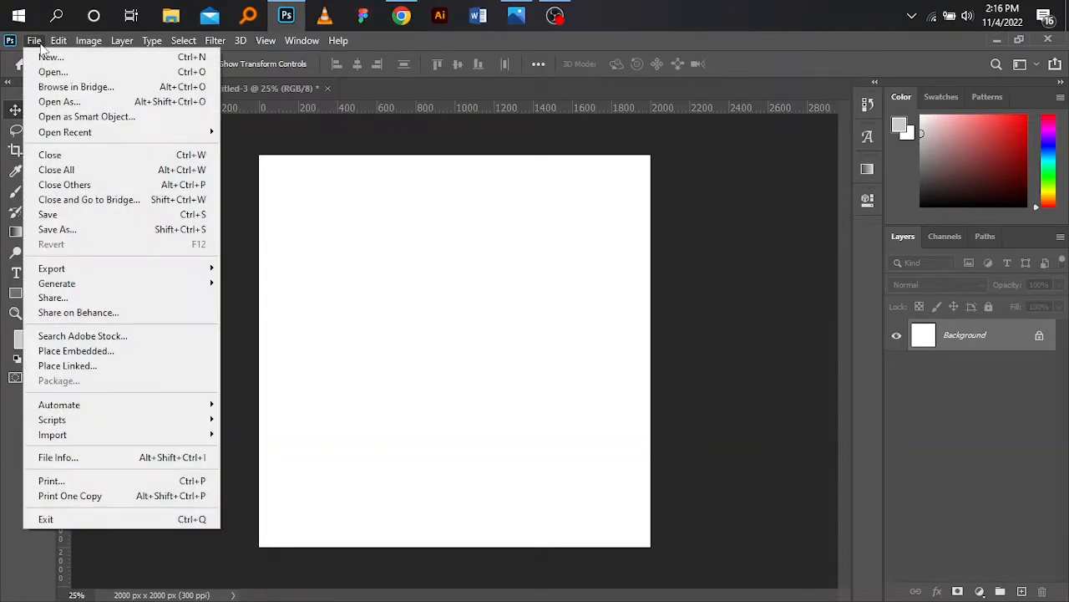
left_click(45, 56)
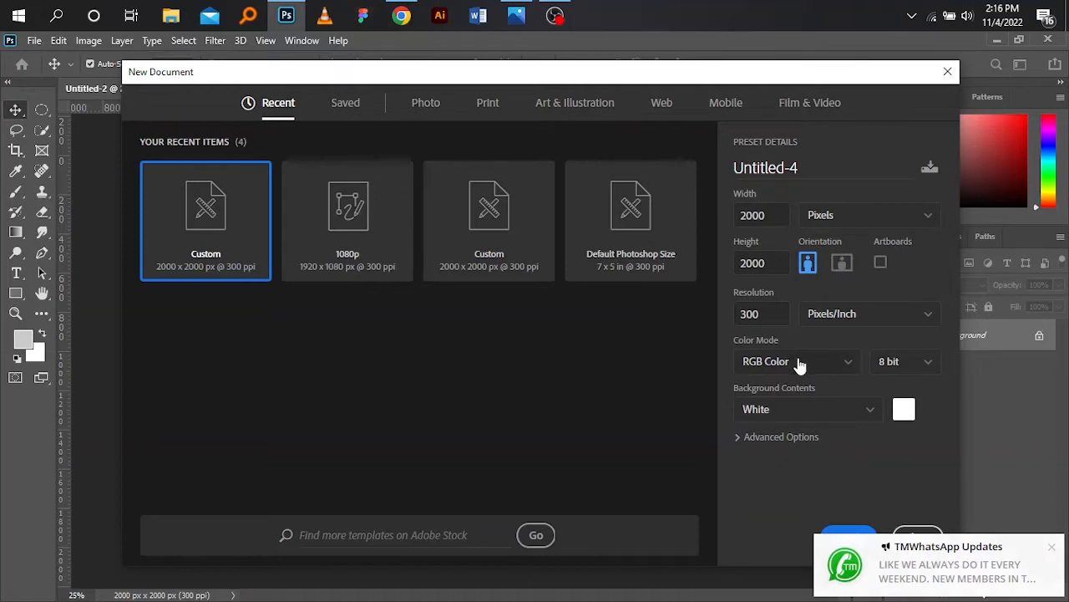
left_click(1052, 550)
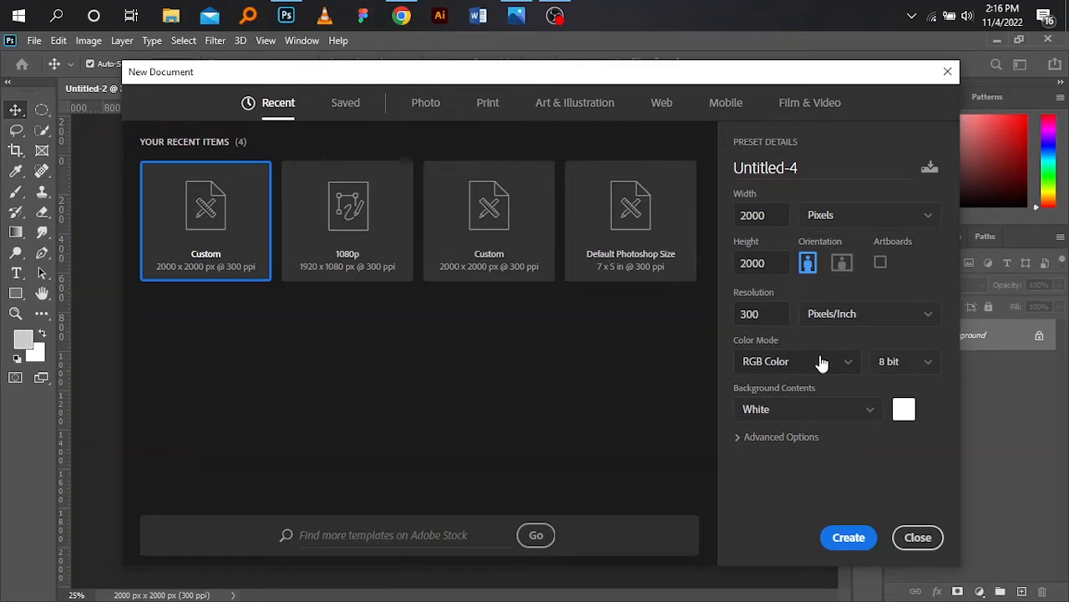
left_click(822, 362)
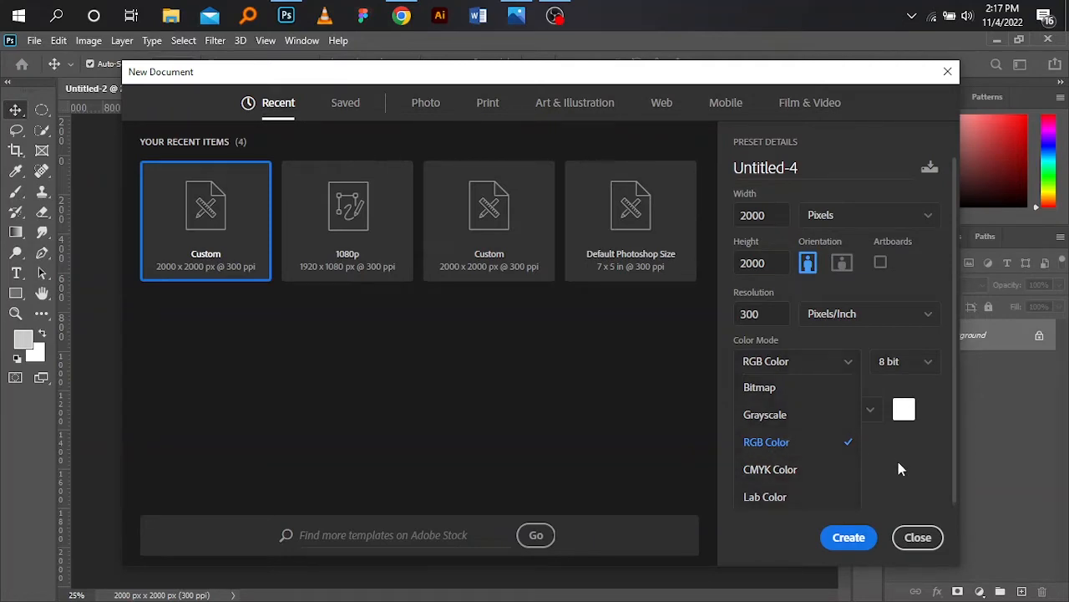
left_click(890, 499)
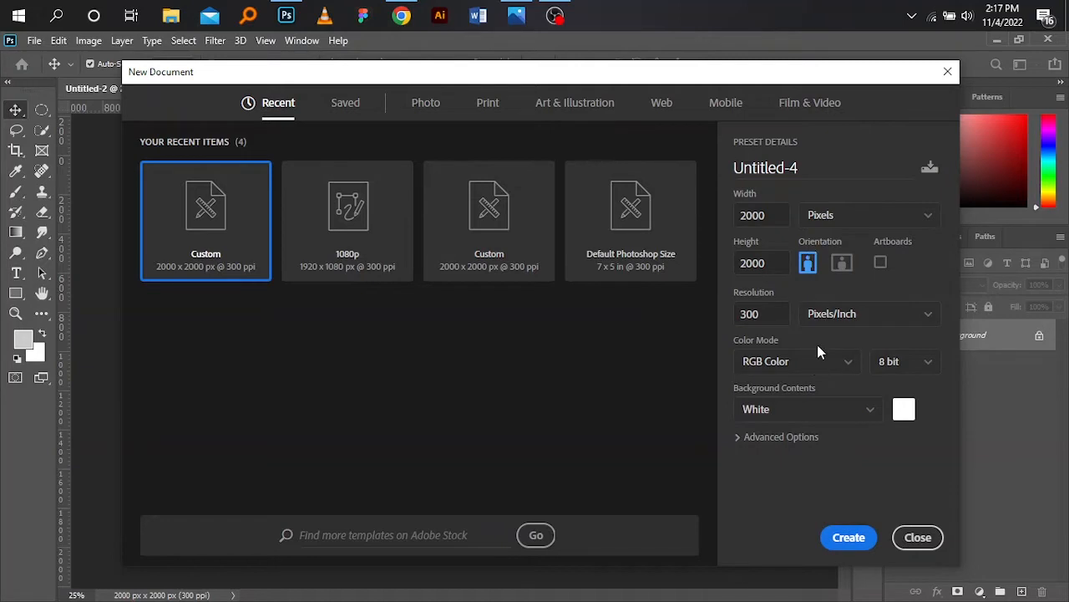
left_click(948, 73)
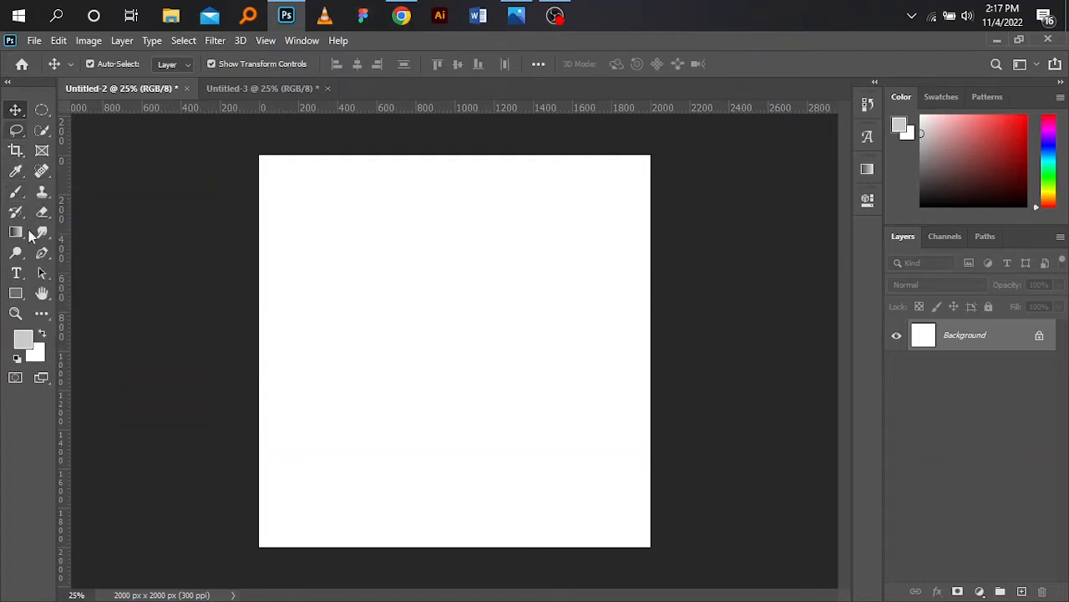
- Draw a rectangle covering the whole canvas and set its fill colour to orange ff7200
left_click(18, 302)
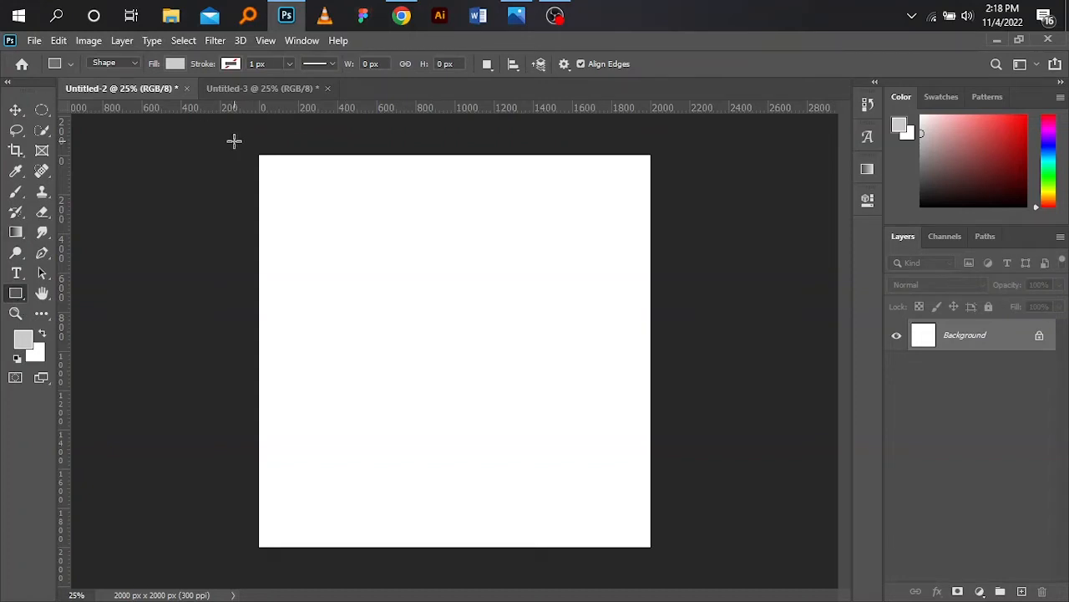
left_click_drag(234, 141, 675, 560)
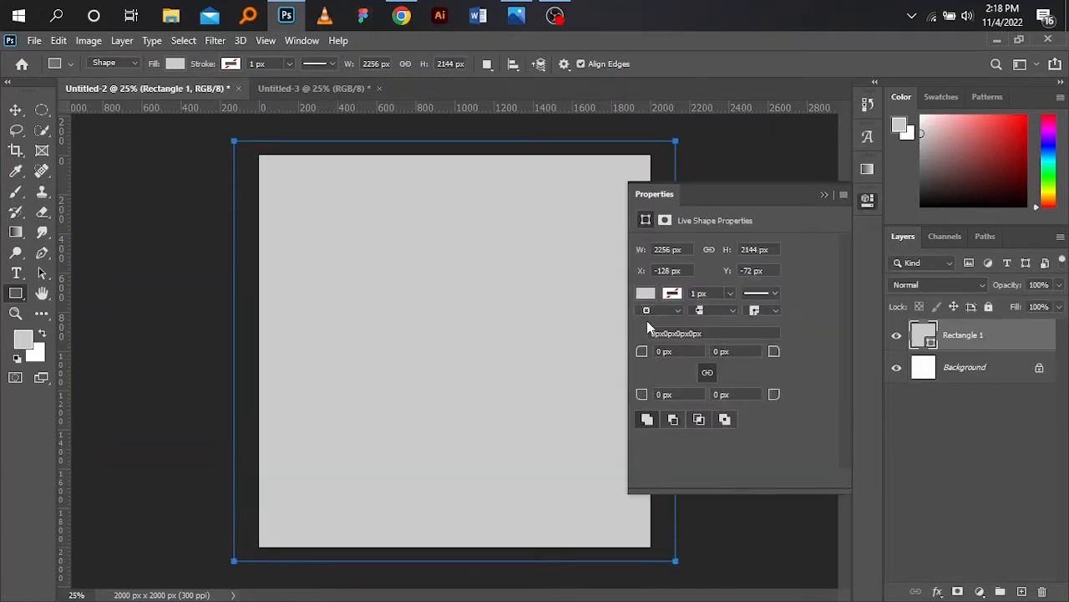
left_click(650, 296)
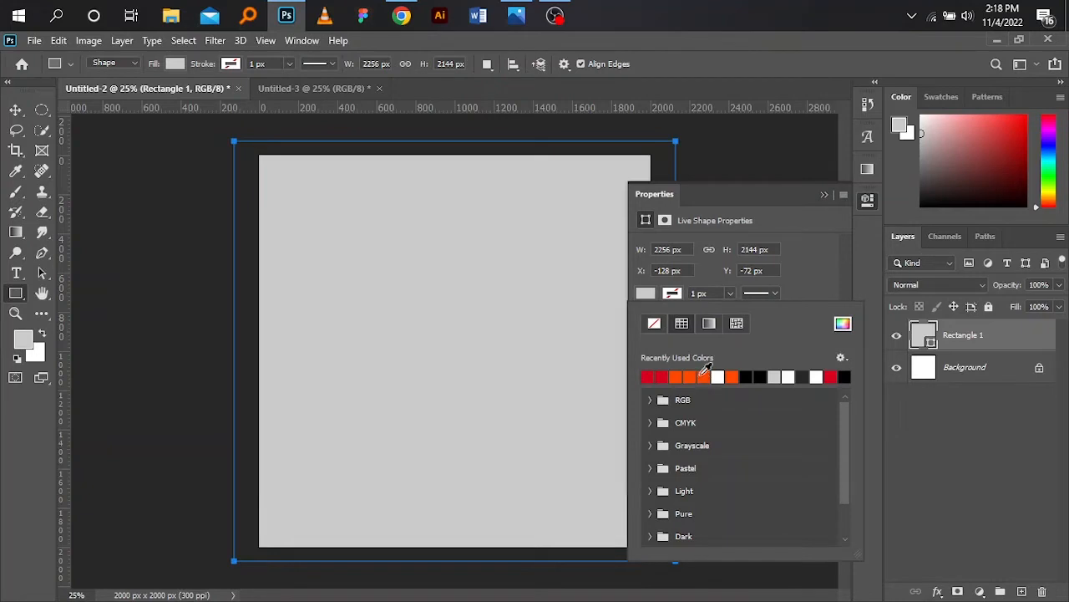
left_click(698, 373)
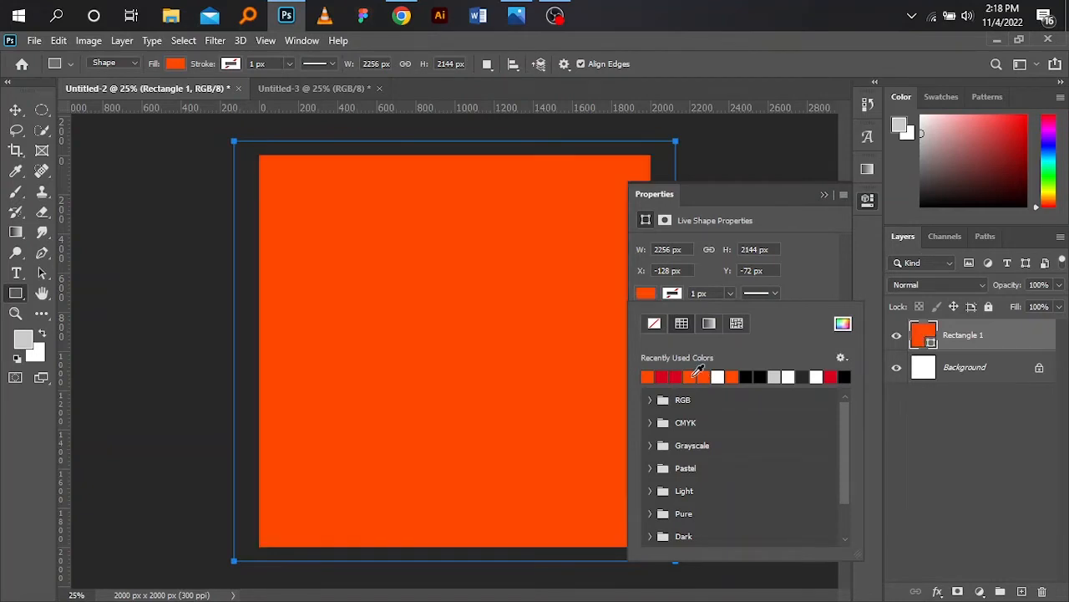
left_click(843, 325)
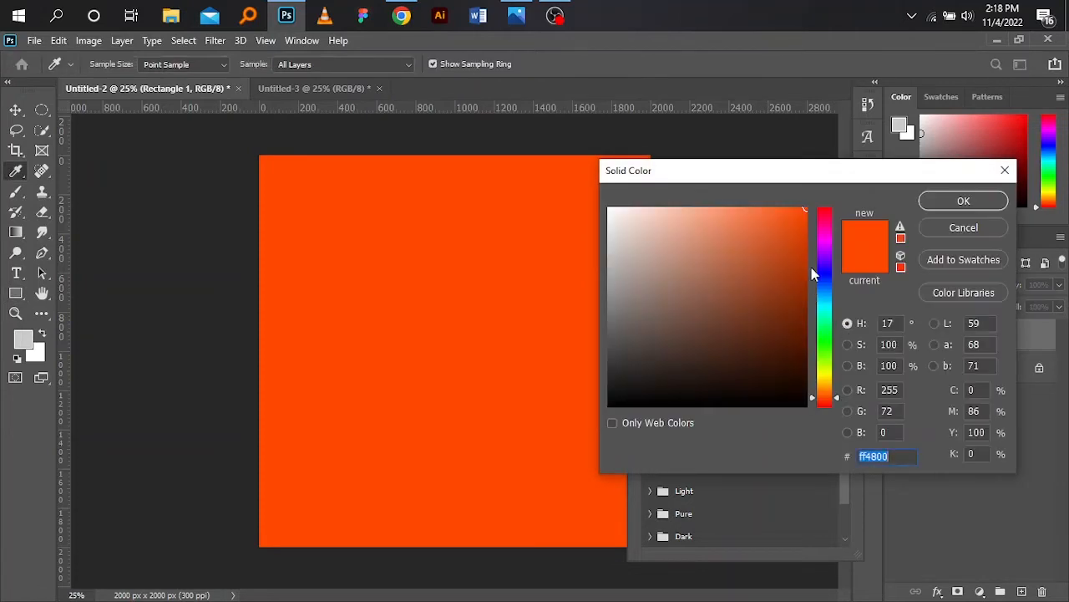
left_click(823, 392)
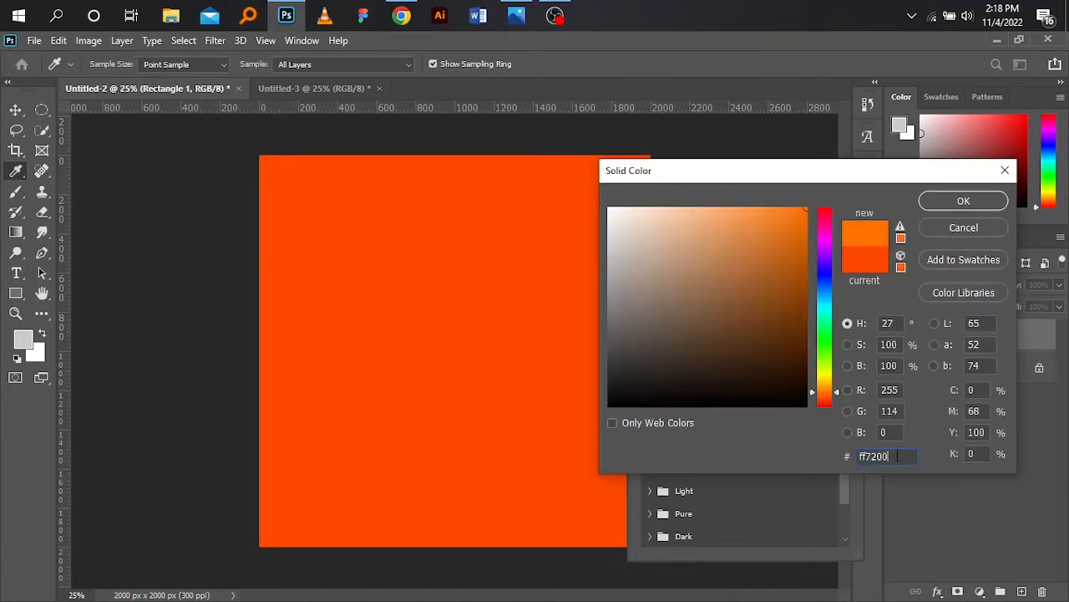
left_click_drag(897, 455, 855, 459)
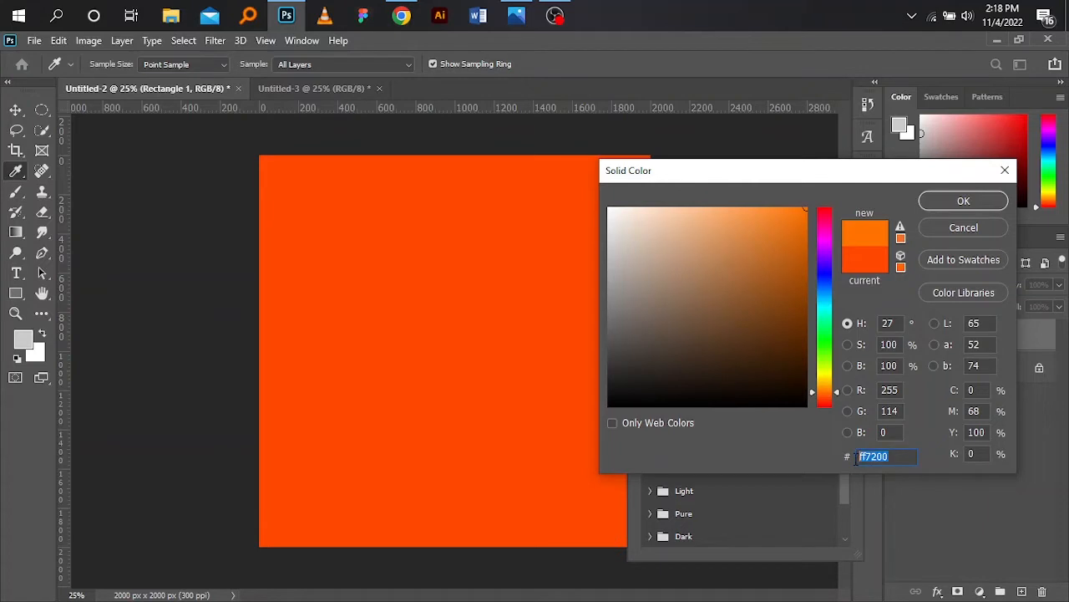
left_click(963, 202)
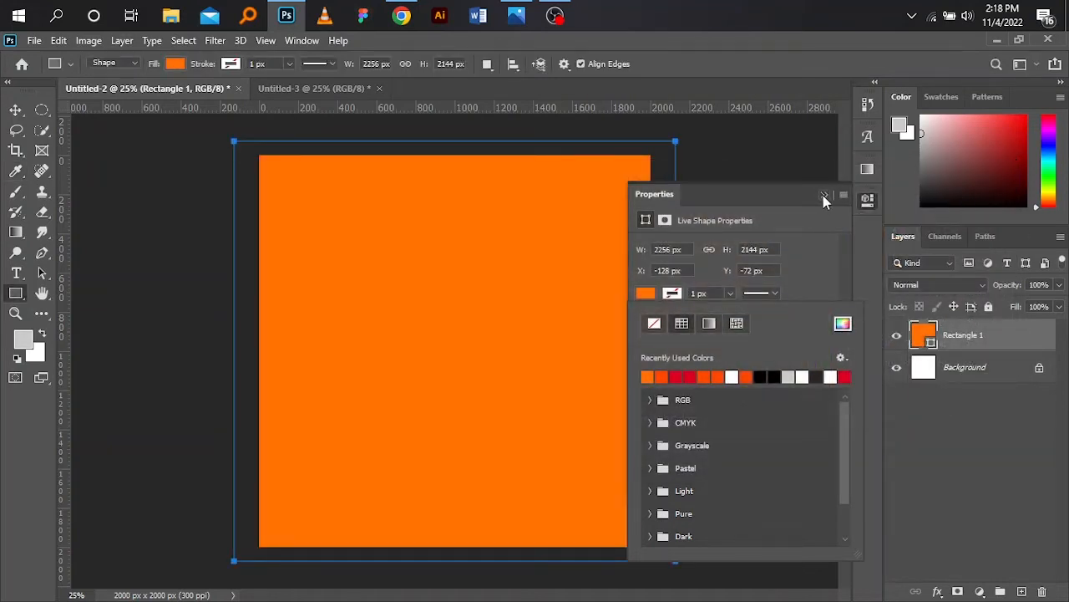
left_click(823, 195)
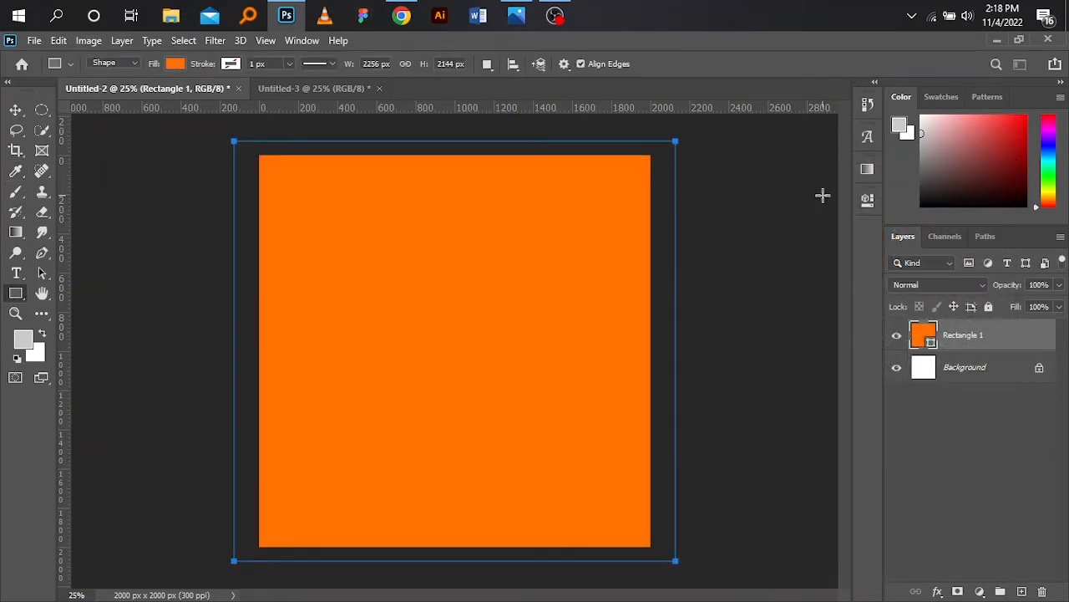
- In the Untitled-3 document, reposition the friends photo and the soldiers photo vertically
left_click(15, 111)
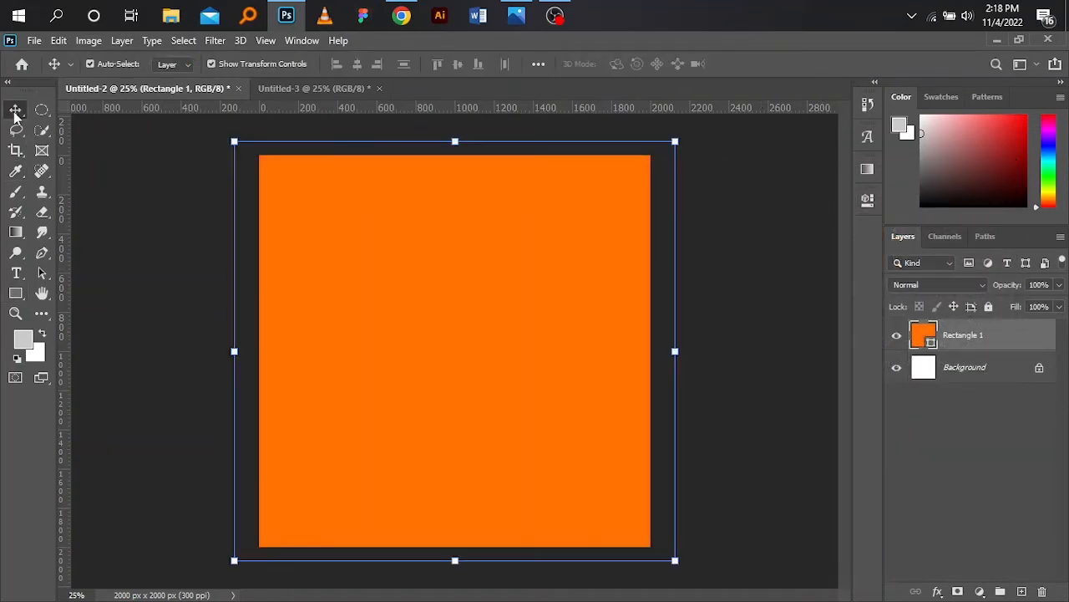
left_click(325, 94)
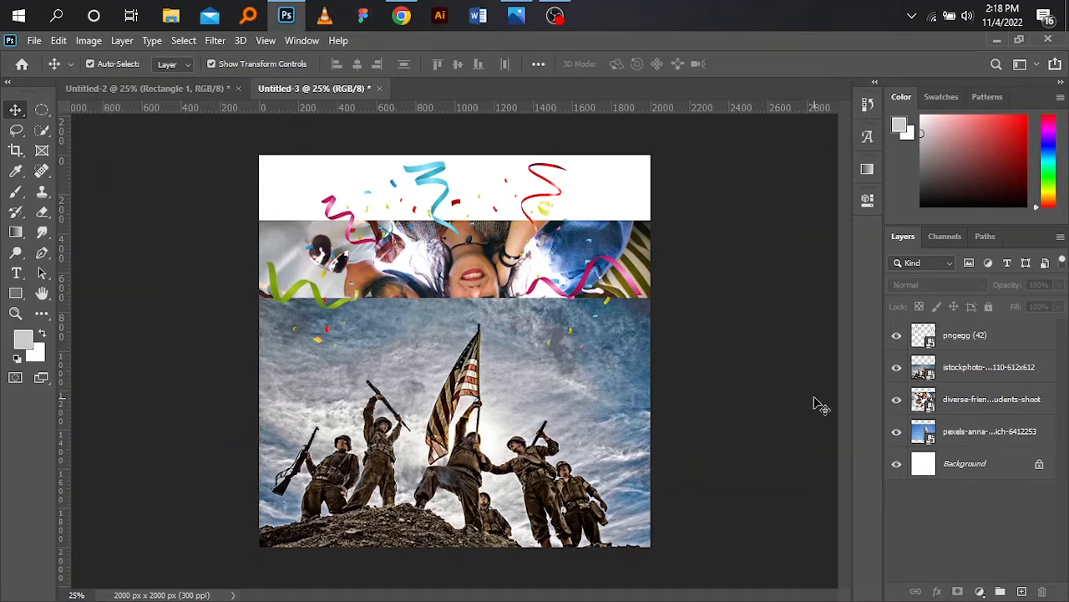
left_click_drag(480, 386, 477, 445)
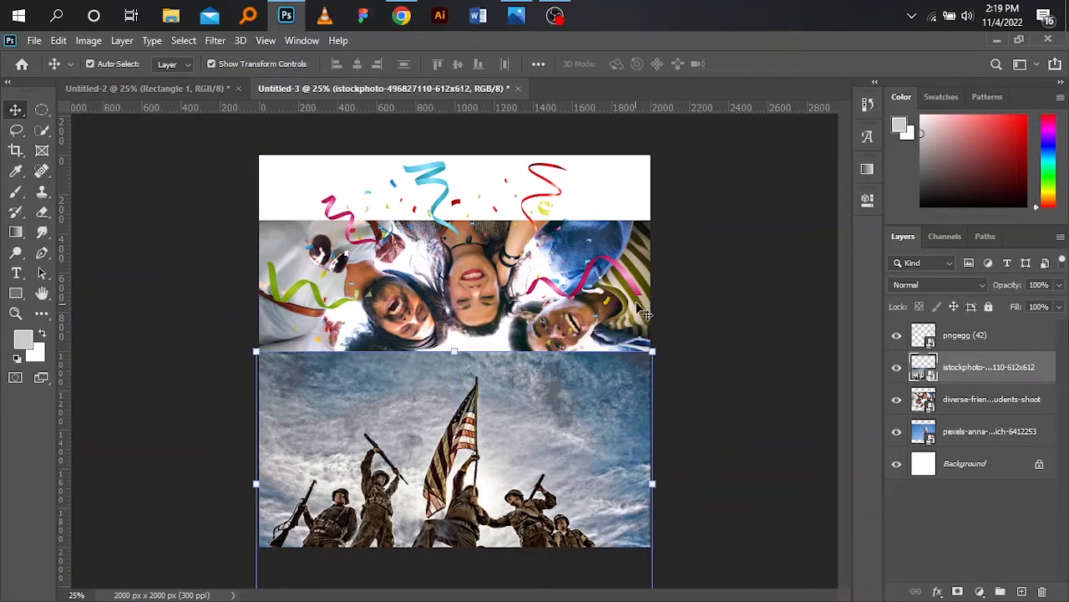
left_click(650, 272)
left_click_drag(650, 272, 640, 203)
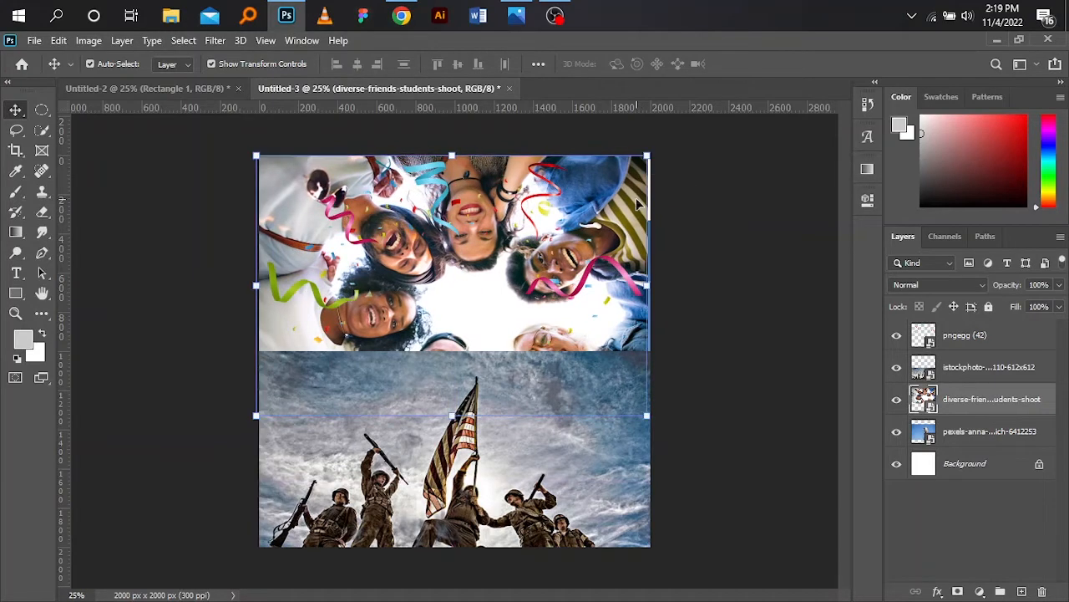
left_click(501, 498)
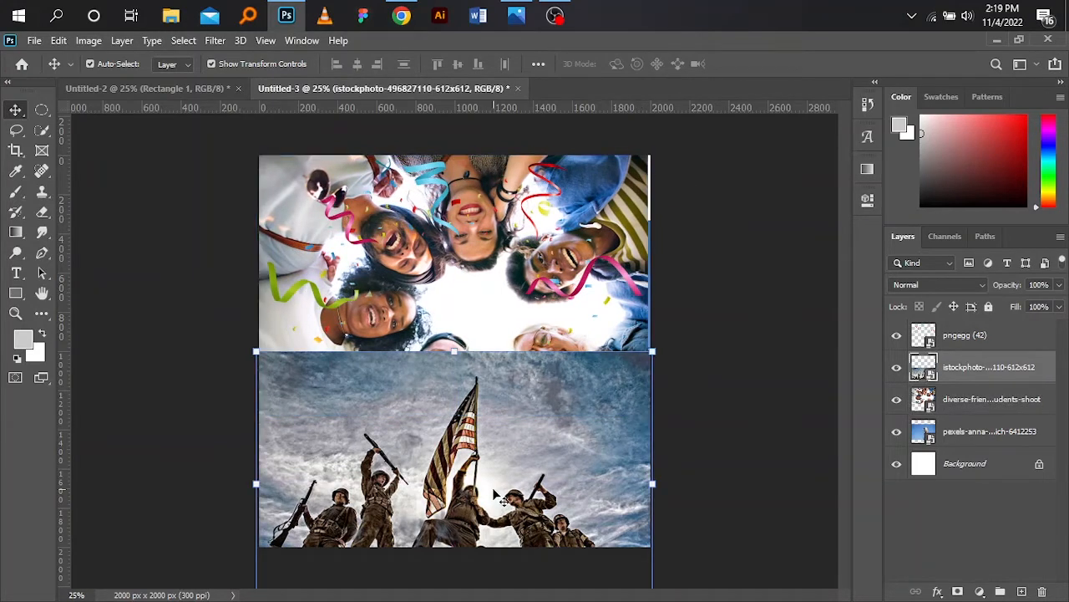
left_click_drag(502, 499, 483, 418)
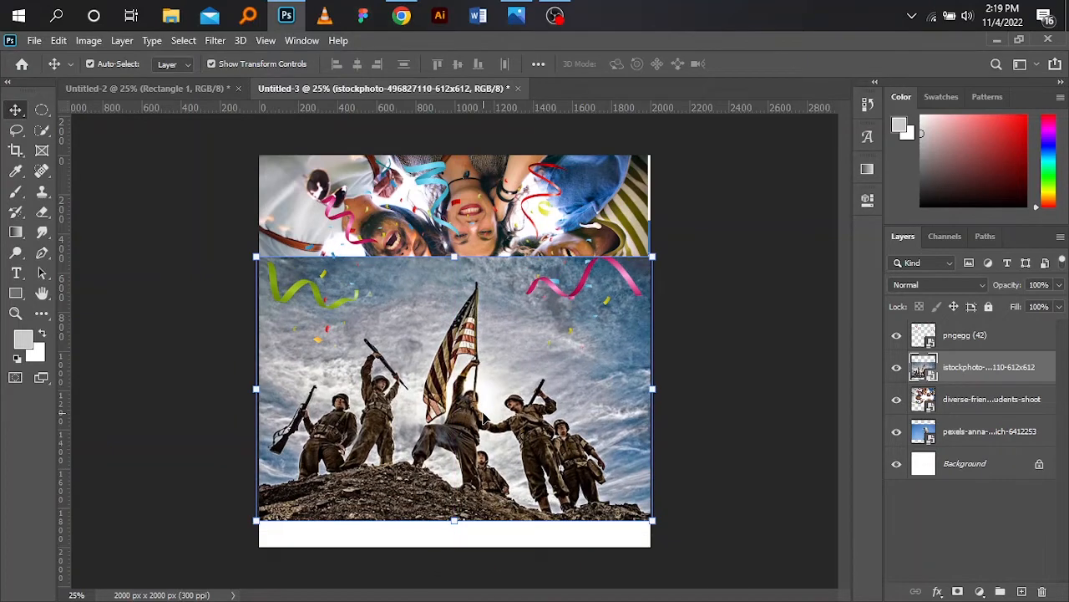
left_click_drag(483, 418, 485, 493)
left_click(458, 284)
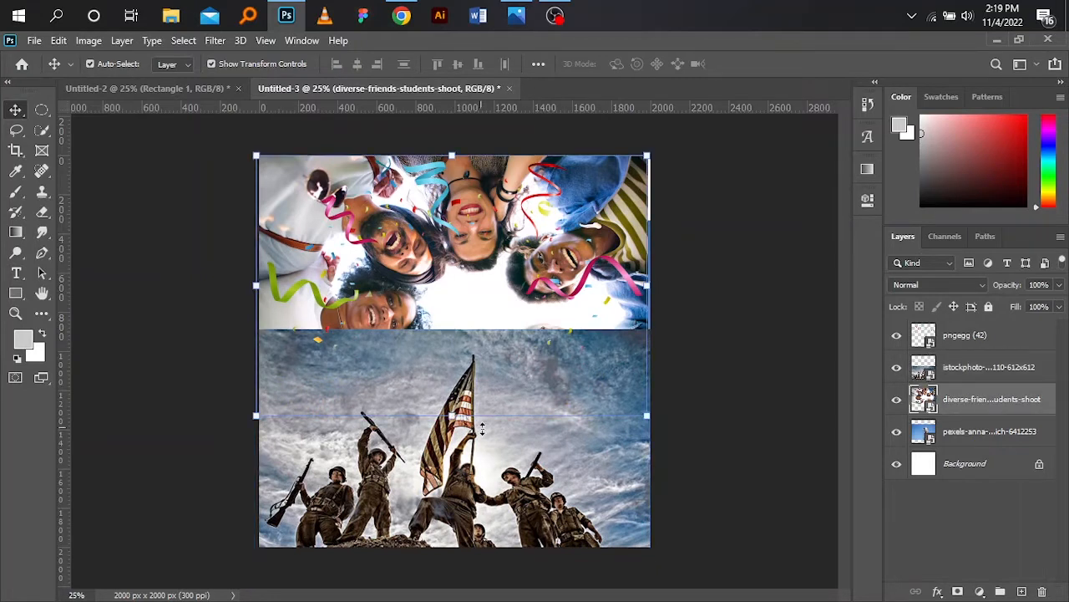
left_click(493, 490)
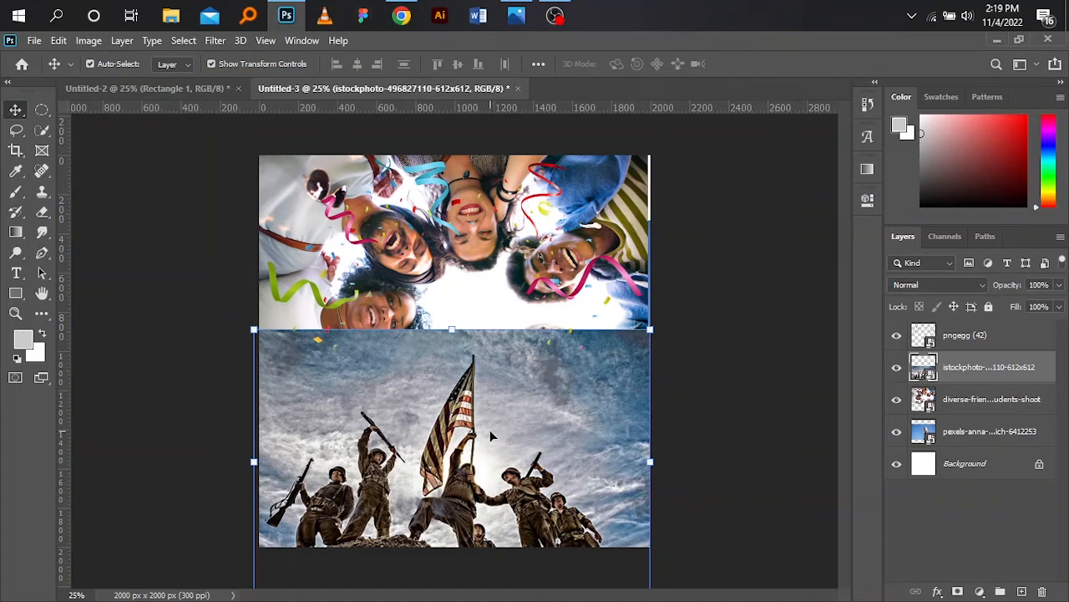
- Move the soldiers photo into the orange flyer document at the top and set its blend mode to Soft Light
left_click_drag(459, 510, 506, 283)
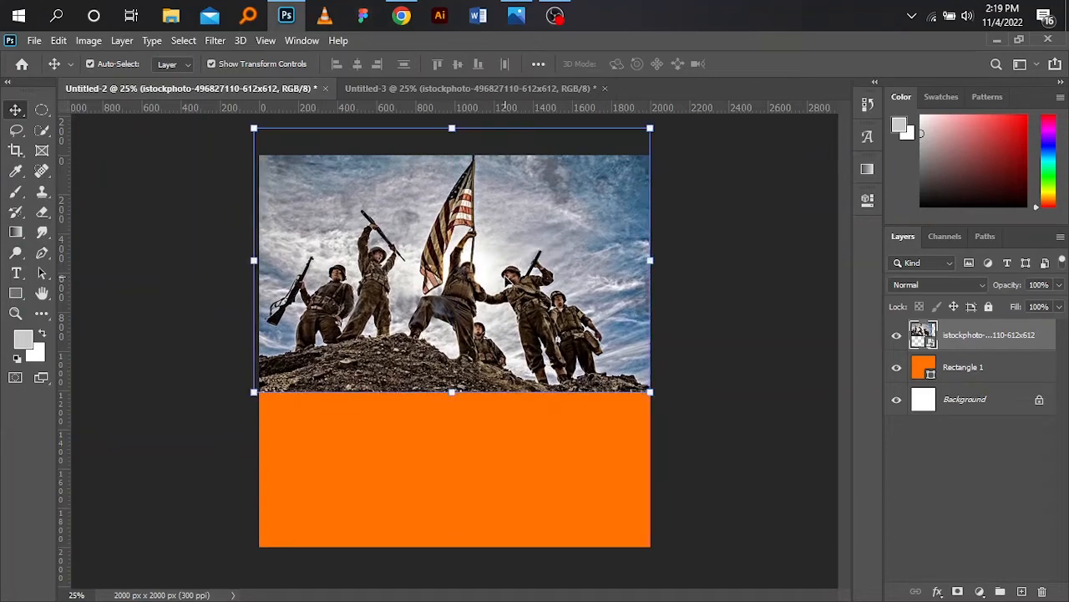
left_click(959, 288)
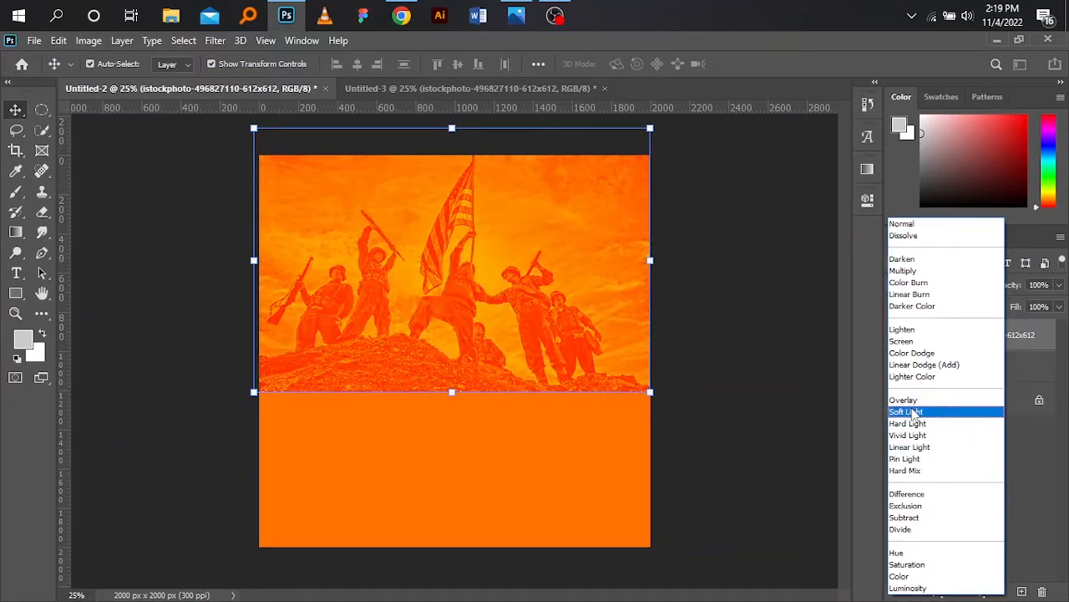
left_click(914, 412)
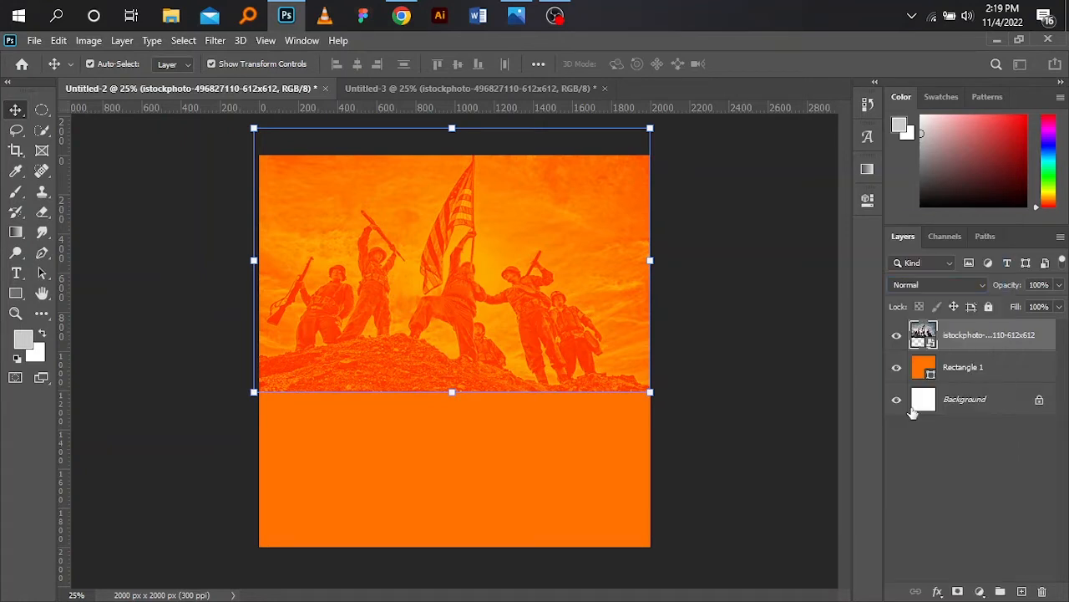
left_click(965, 400)
mouse_move(465, 313)
left_mouse_down()
mouse_move(468, 325)
mouse_move(466, 305)
left_mouse_up()
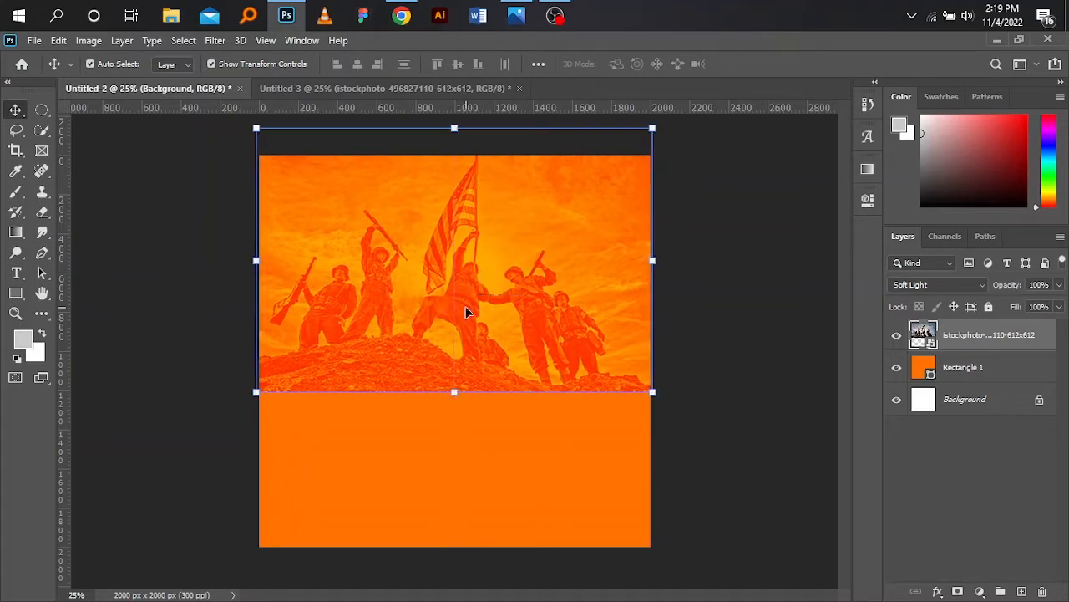
left_click(181, 335)
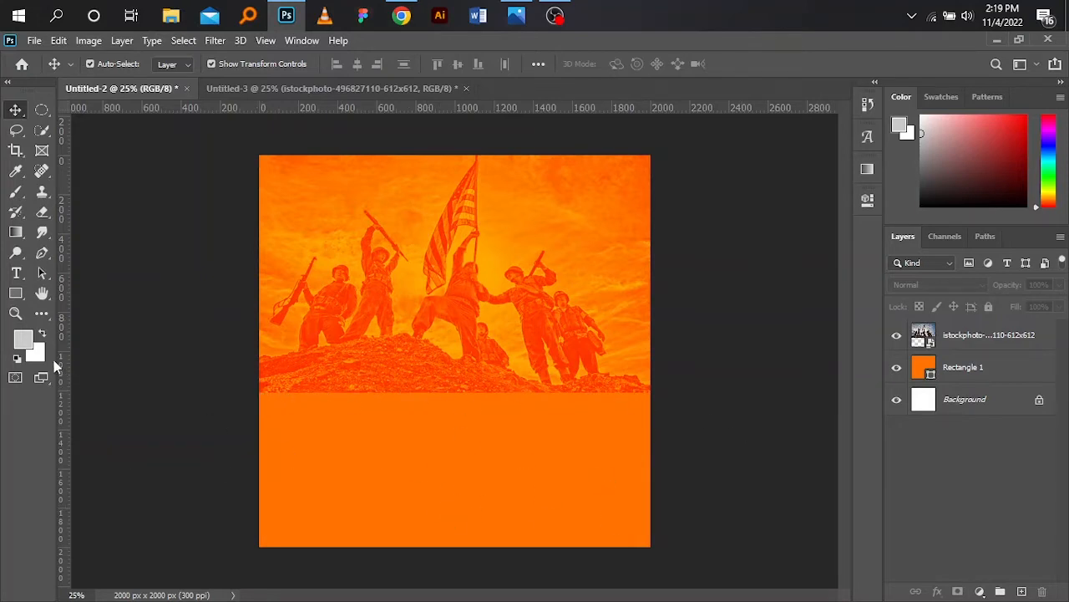
- Select the Gradient tool and set the gradient's first colour stop to orange in the Gradient Editor
left_click(16, 236)
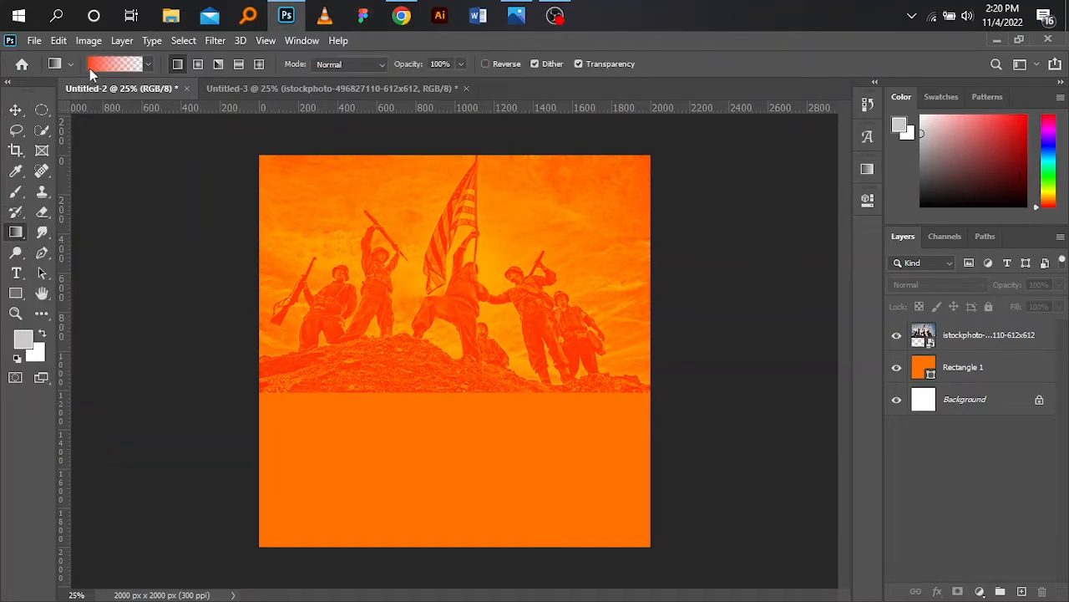
left_click(89, 68)
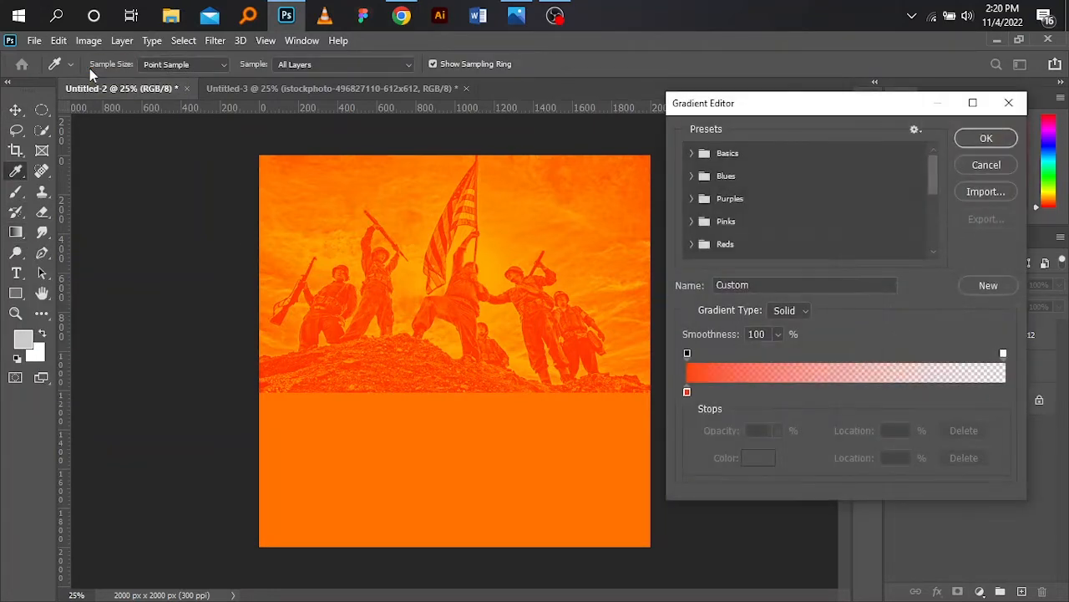
left_click(687, 391)
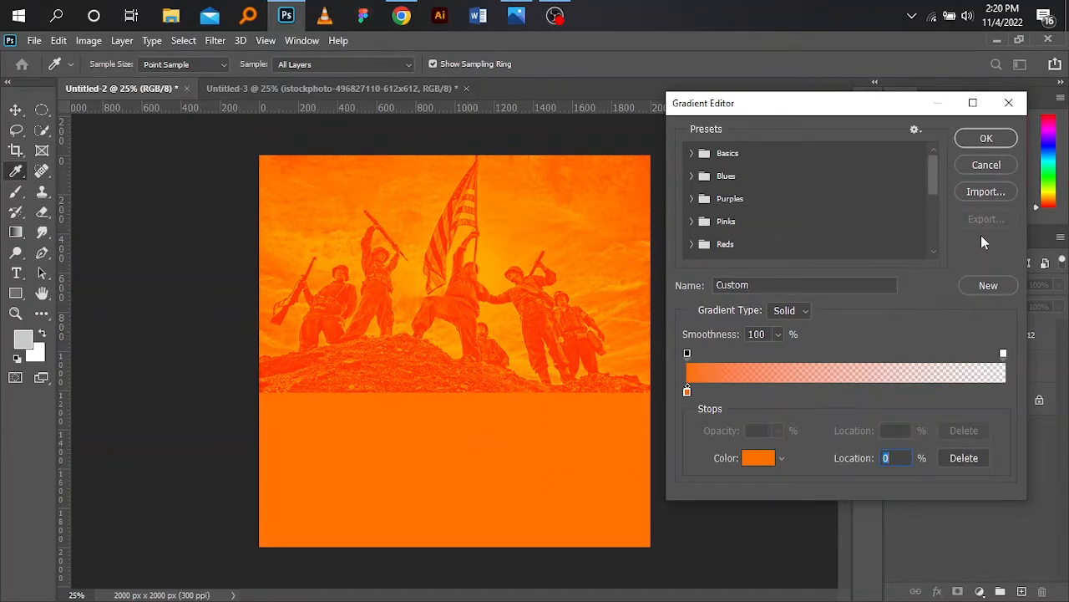
left_click(987, 138)
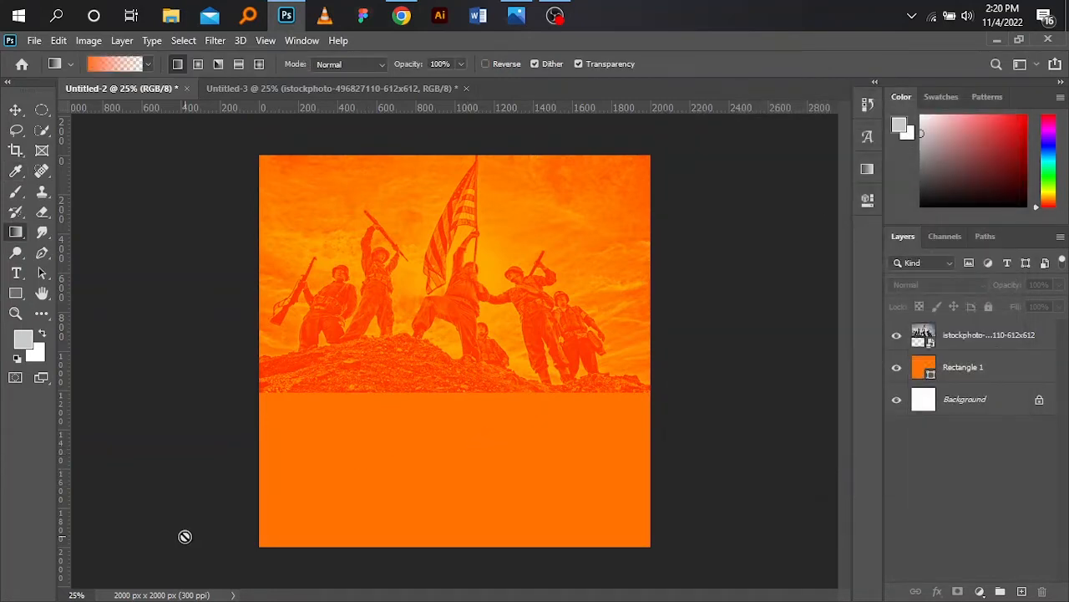
- Try to draw the orange gradient directly on the soldiers photo layer
left_click(1010, 339)
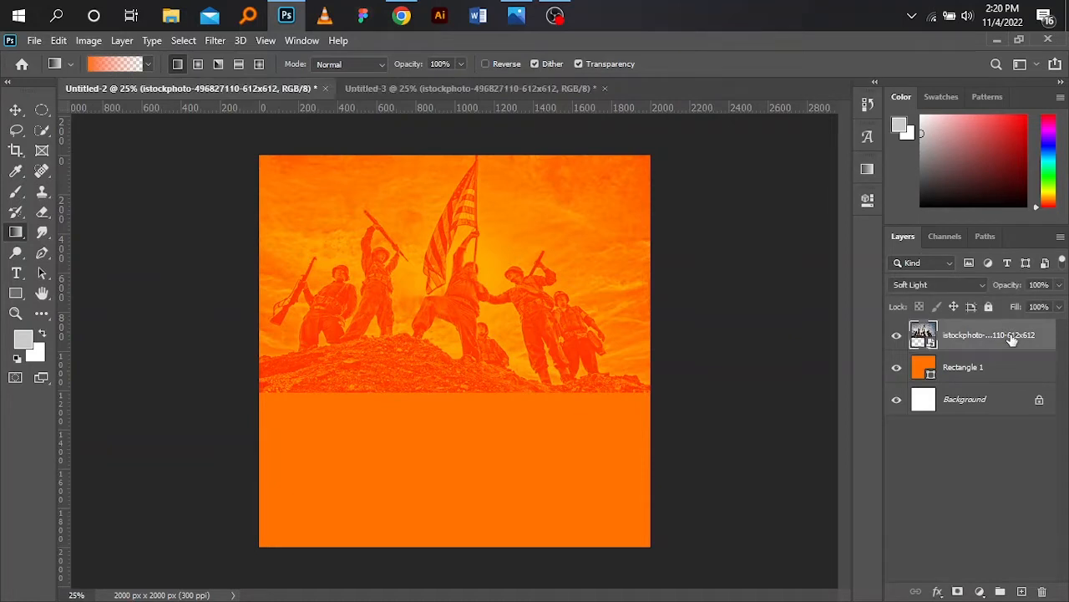
left_click(325, 355)
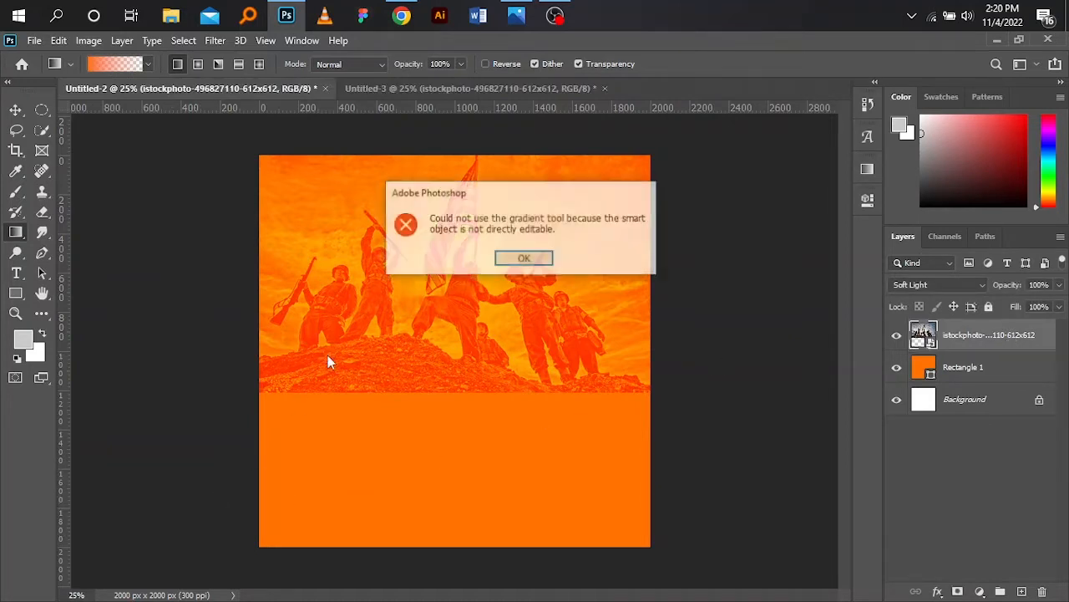
left_click(524, 259)
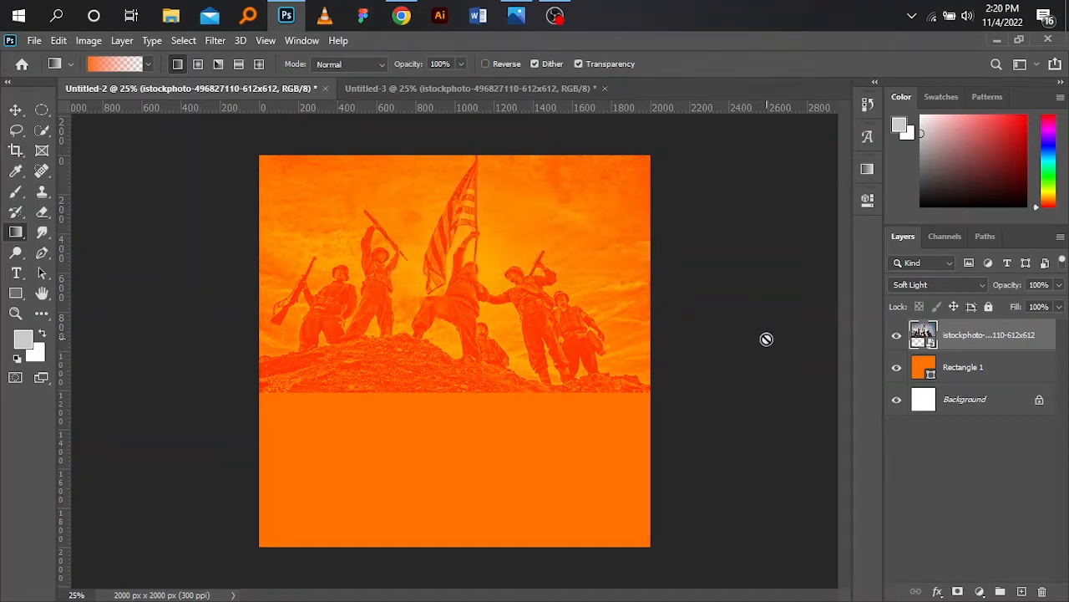
- Rasterize the soldiers photo layer and undo the rasterization
right_click(955, 338)
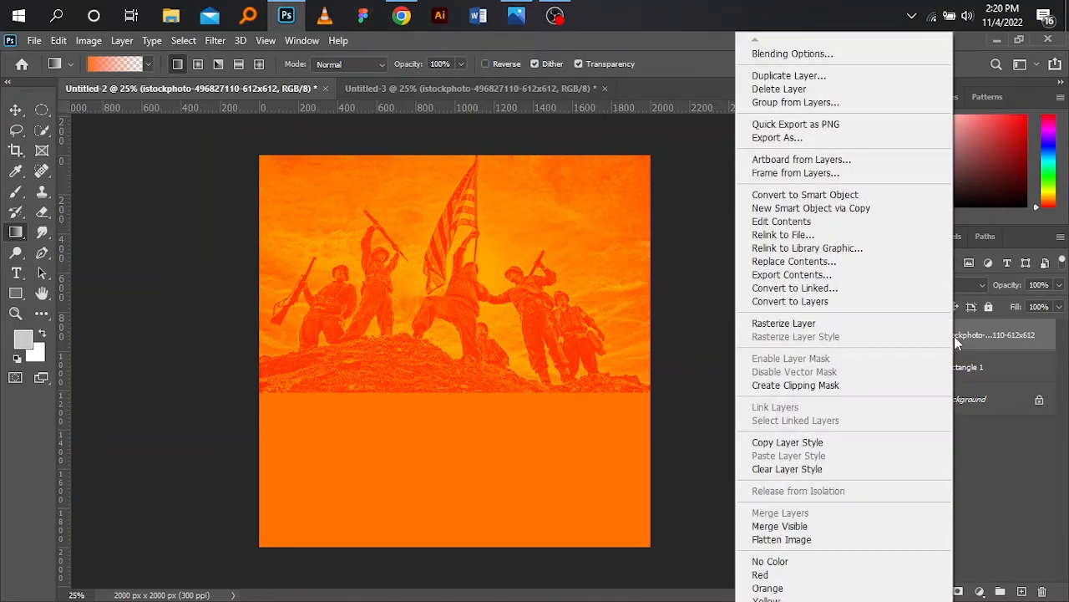
left_click(853, 325)
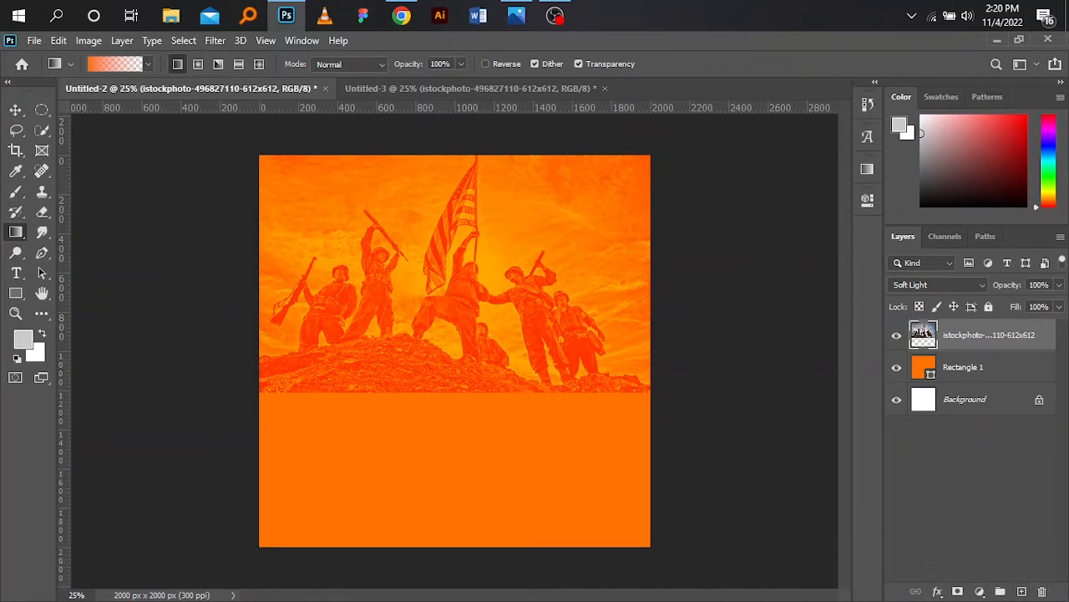
key("ctrl+z")
- Add a new empty layer and draw an orange-to-transparent gradient rising from the flyer's bottom over the soldiers photo
left_click(1021, 592)
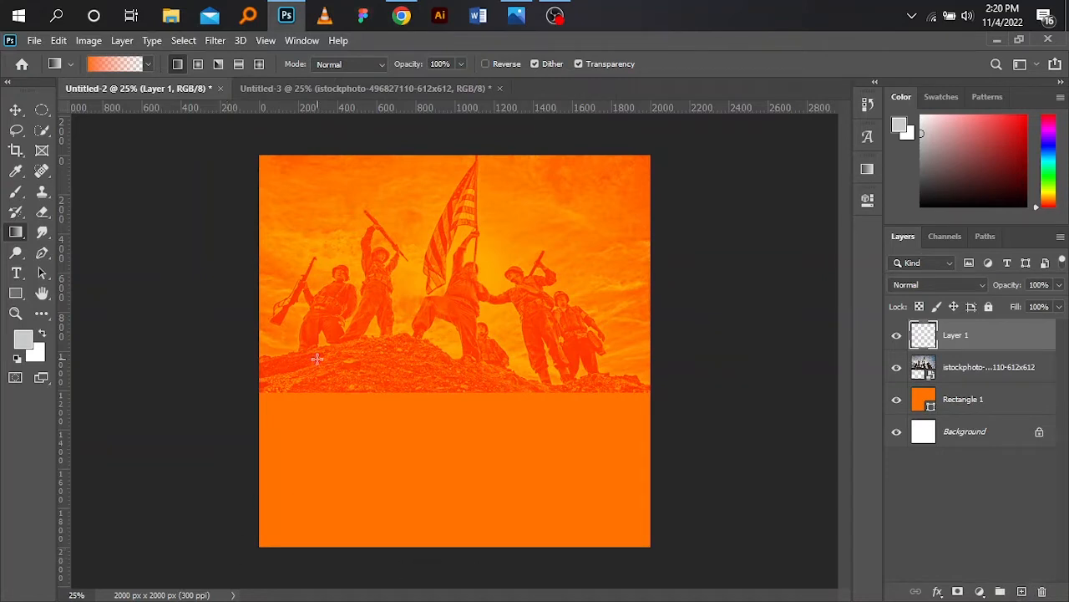
left_click_drag(222, 535, 382, 353)
left_click_drag(678, 560, 444, 246)
left_click_drag(212, 526, 459, 266)
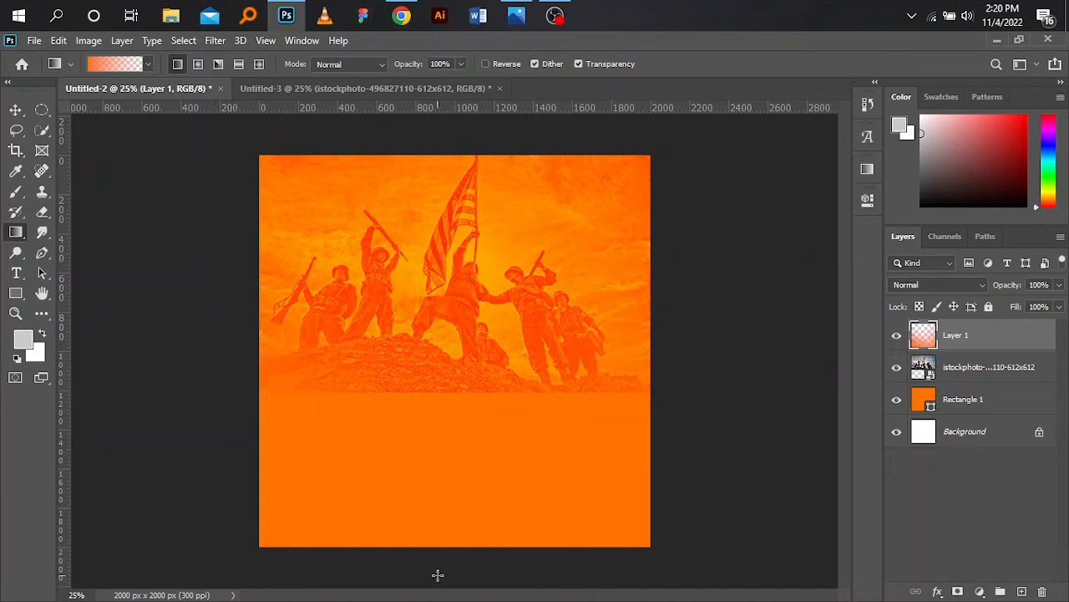
left_click_drag(437, 574, 443, 230)
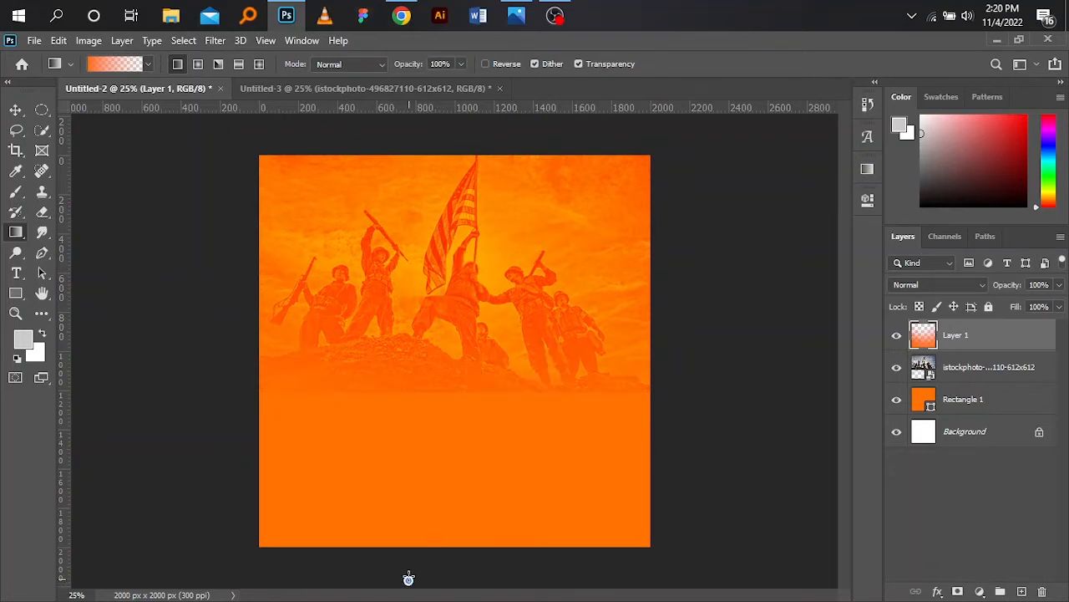
left_click_drag(409, 580, 414, 316)
left_click_drag(678, 474, 494, 328)
left_click_drag(234, 444, 477, 361)
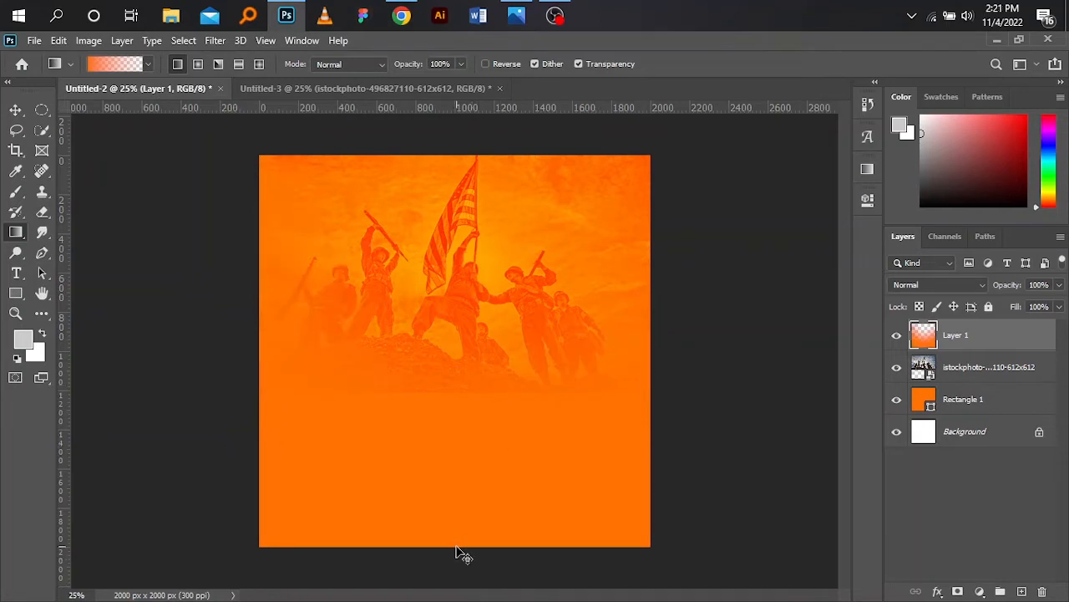
key("ctrl+z")
left_click_drag(244, 564, 488, 330)
left_click_drag(447, 559, 466, 291)
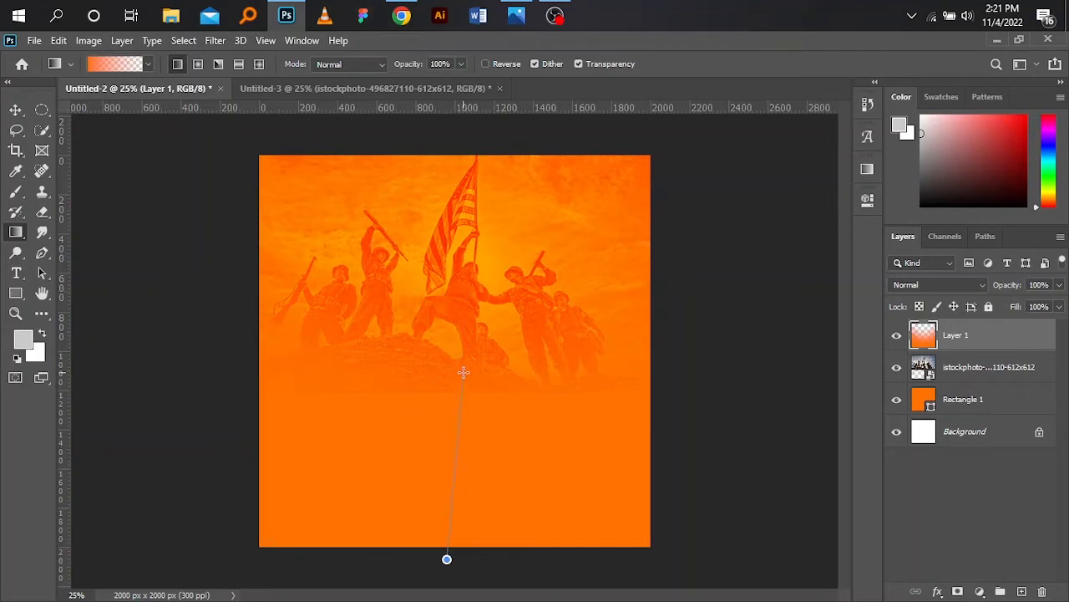
left_click_drag(463, 372, 464, 372)
left_click_drag(434, 566, 446, 363)
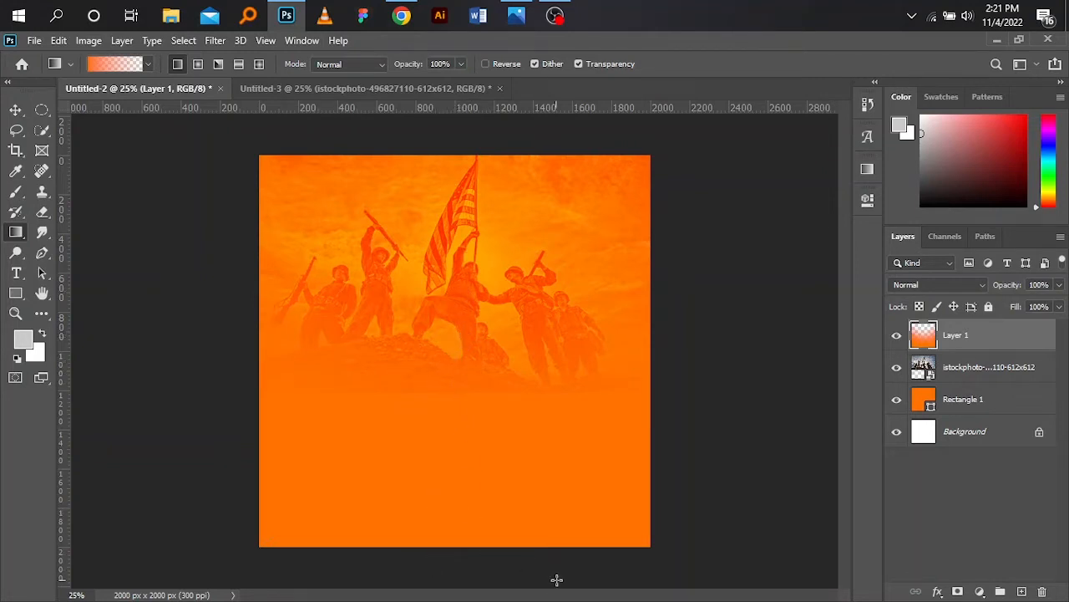
left_click_drag(541, 567, 454, 341)
left_click_drag(384, 554, 410, 427)
- Set the gradient layer's opacity to 90%
left_click(15, 109)
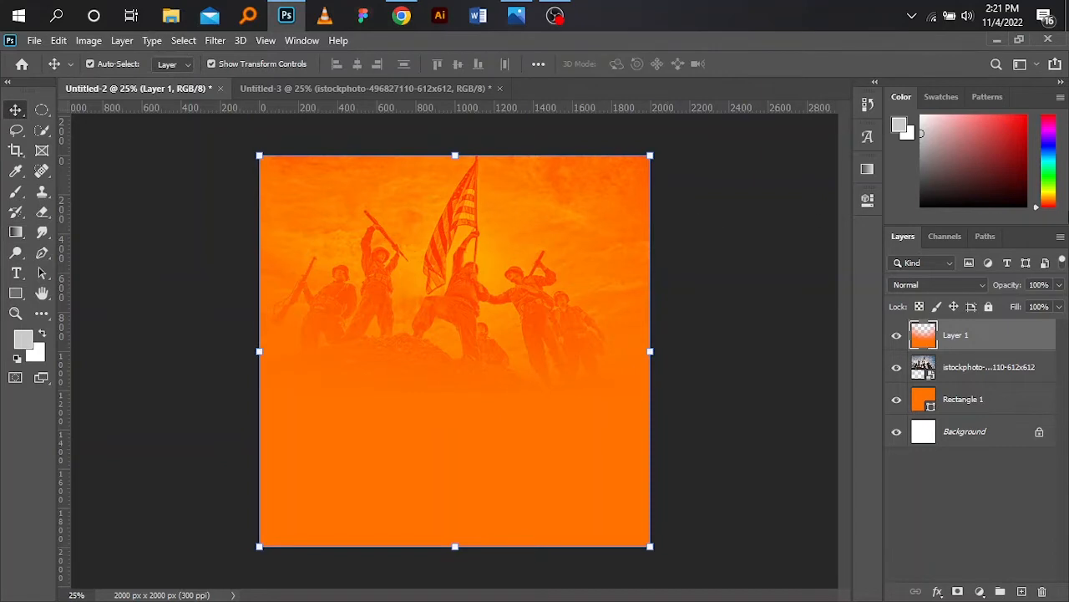
left_click(1059, 284)
mouse_move(1054, 306)
left_mouse_down()
mouse_move(1035, 305)
mouse_move(1052, 308)
left_mouse_up()
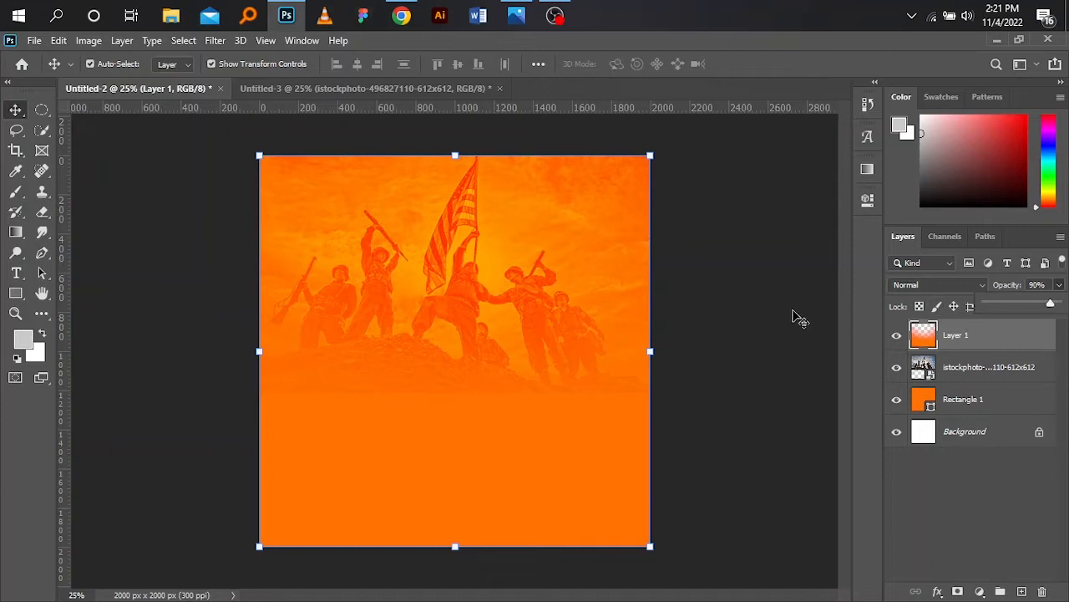
left_click(768, 301)
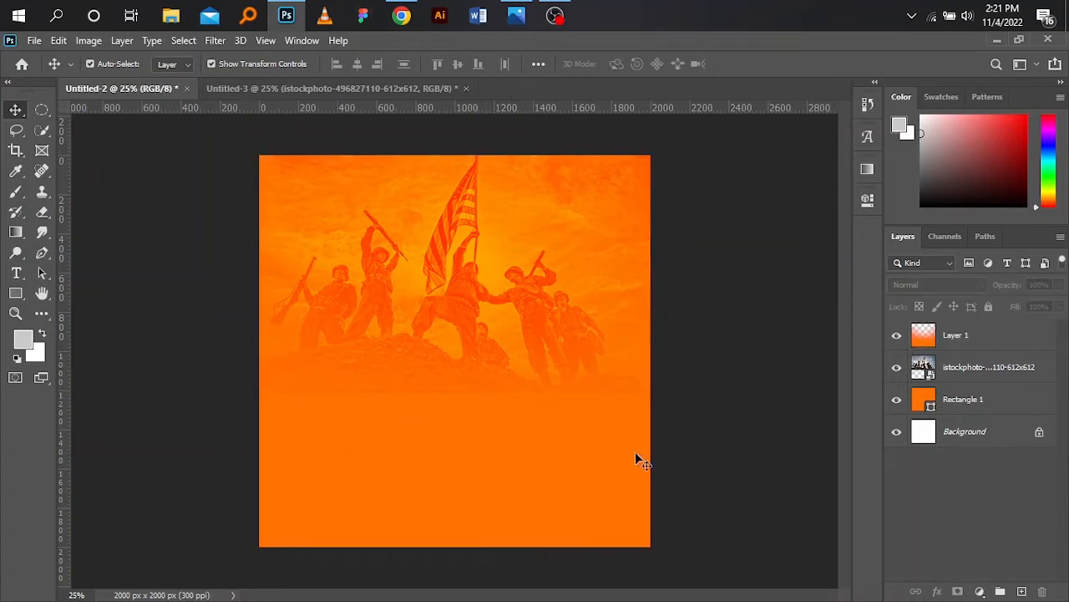
left_click(989, 343)
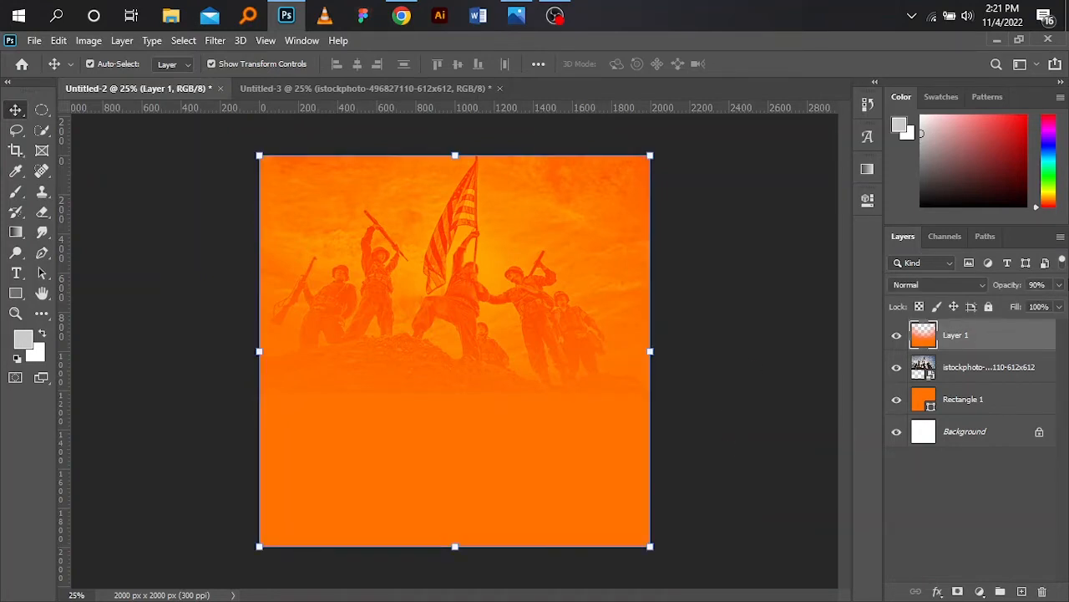
left_click(1062, 285)
left_click_drag(1049, 305, 1055, 306)
left_click(747, 308)
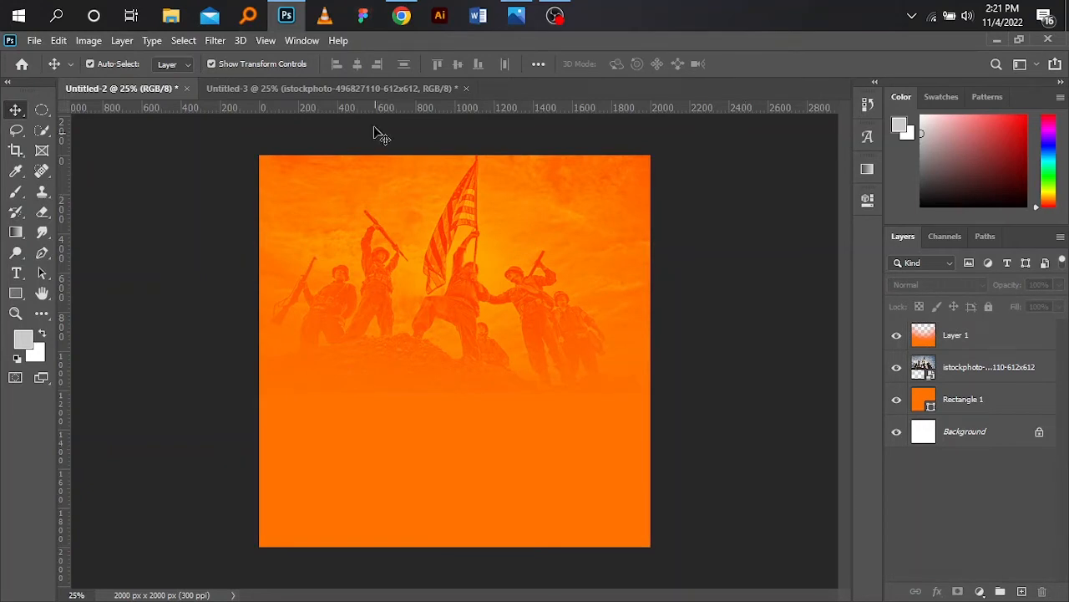
- In Untitled-3, hide the soldiers and friends photos and move the confetti image into the orange flyer document
left_click(373, 90)
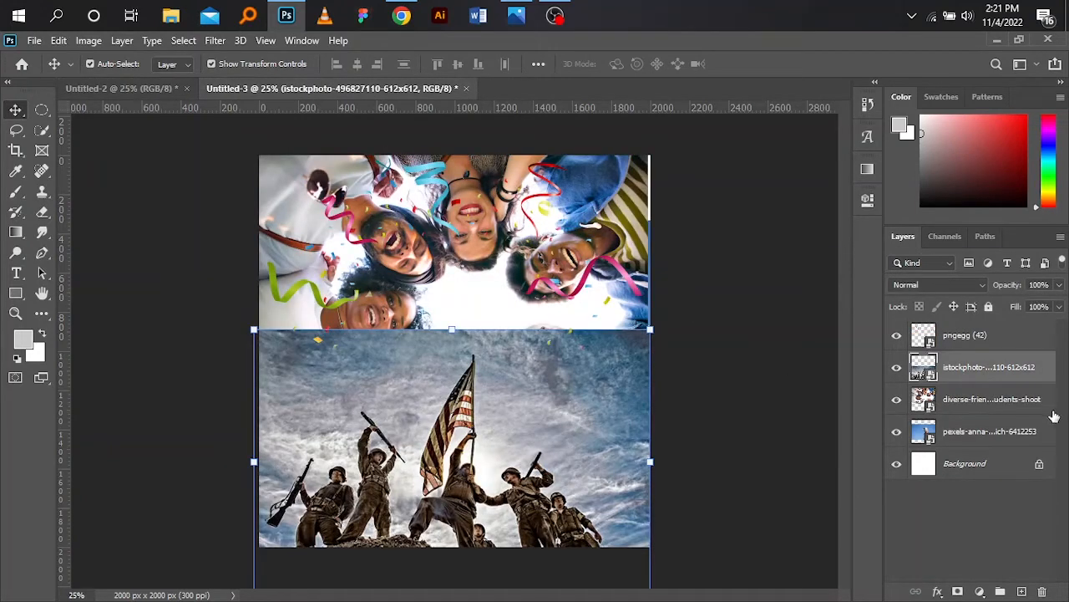
left_click(898, 372)
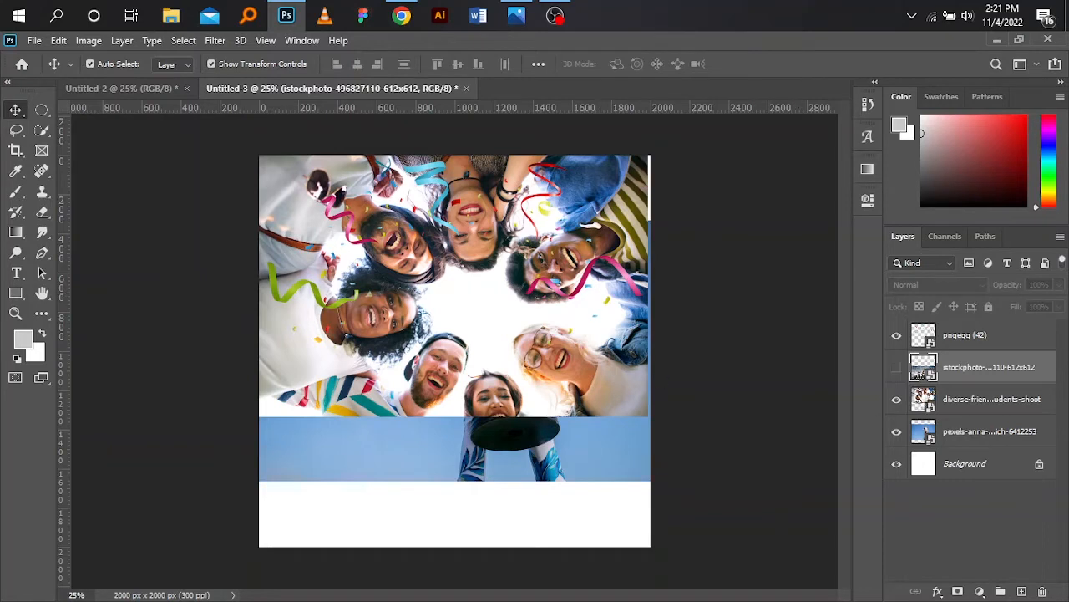
left_click(898, 401)
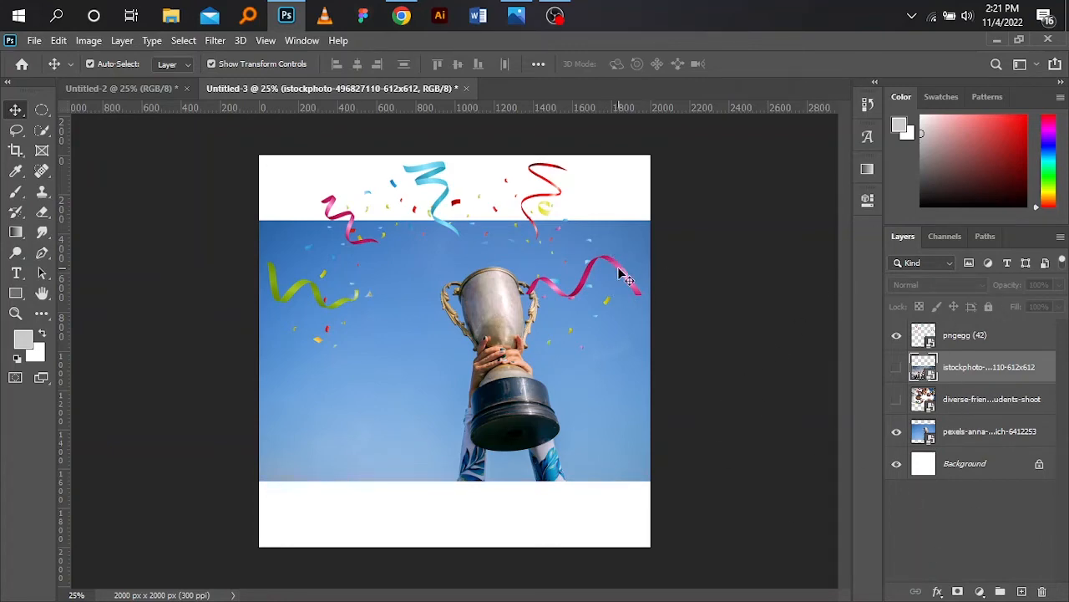
left_click_drag(620, 274, 440, 398)
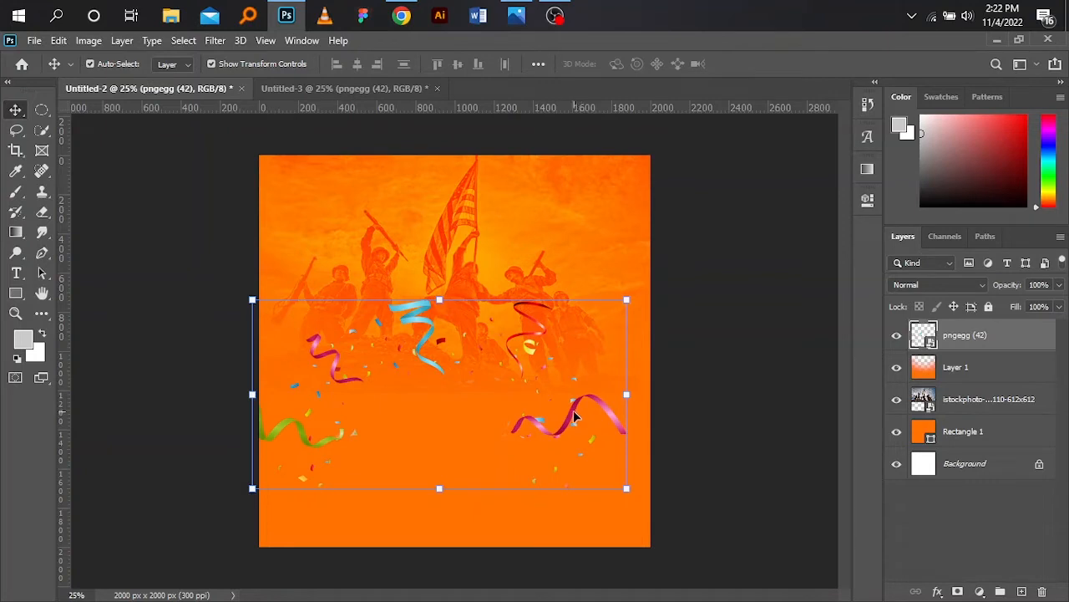
- Position the confetti across the lower middle of the flyer, below the soldiers
left_click_drag(573, 410, 587, 427)
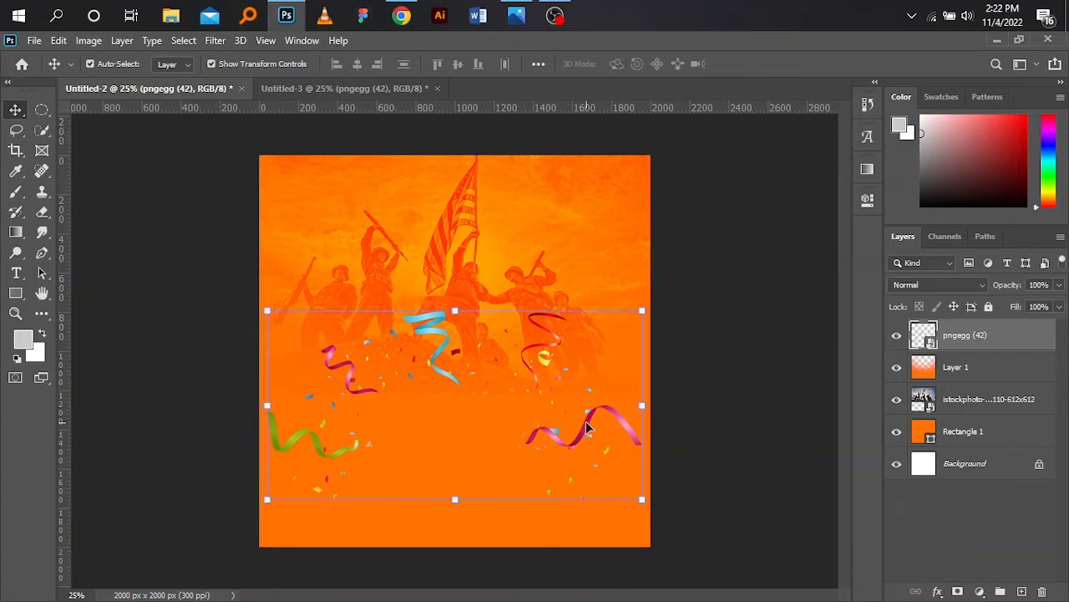
mouse_move(652, 302)
left_mouse_down()
mouse_move(665, 286)
mouse_move(666, 304)
left_mouse_up()
left_click(13, 109)
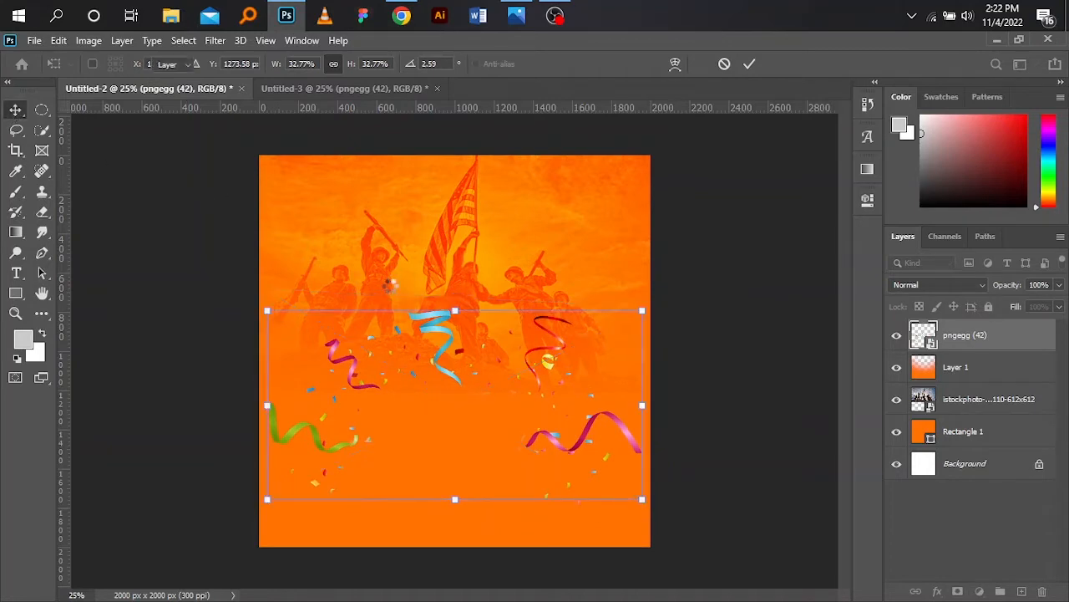
left_click_drag(564, 453, 562, 461)
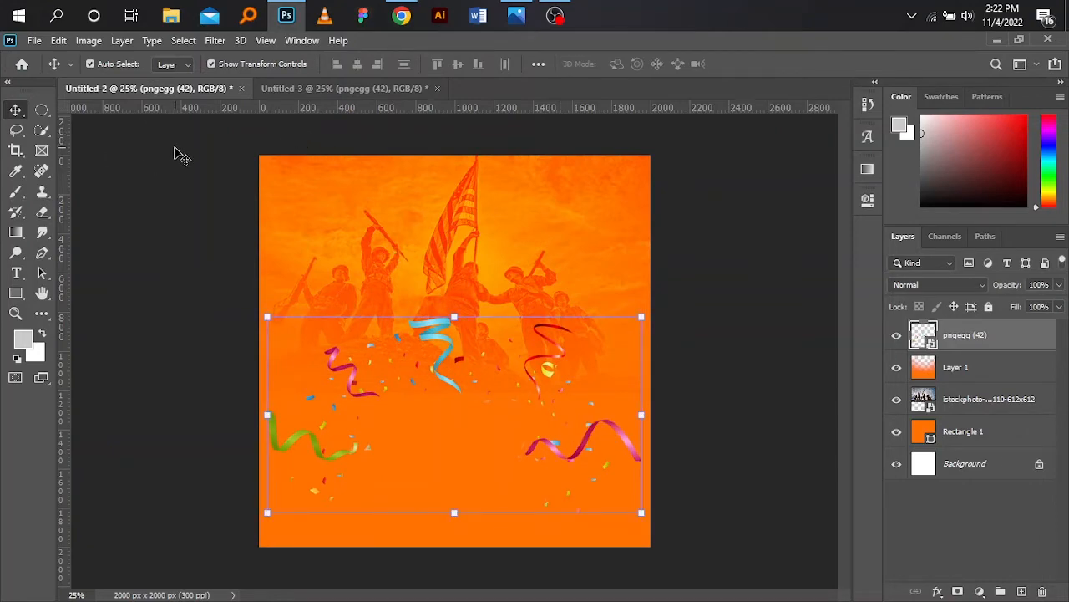
- Apply a Motion Blur to the confetti with an angle of 0° and a distance of 50 pixels
left_click(214, 41)
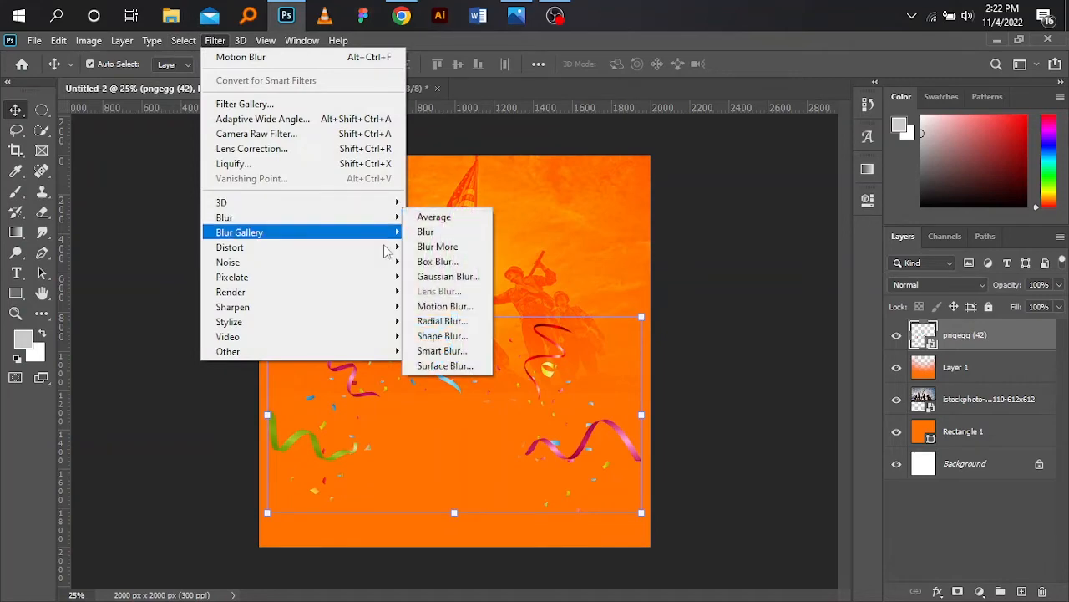
left_click(455, 309)
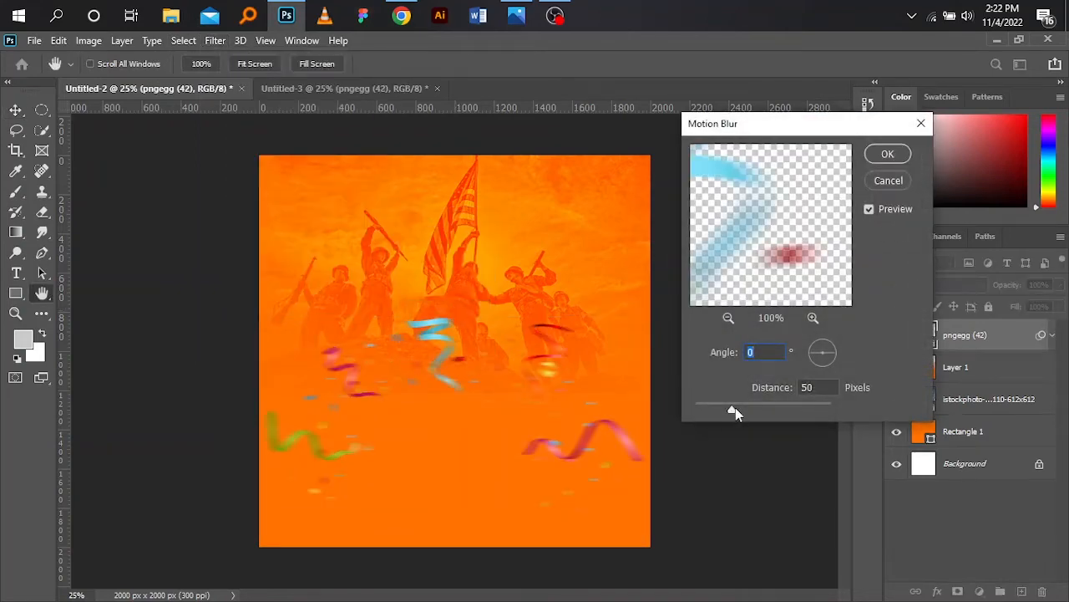
left_click_drag(733, 410, 732, 410)
left_click(887, 155)
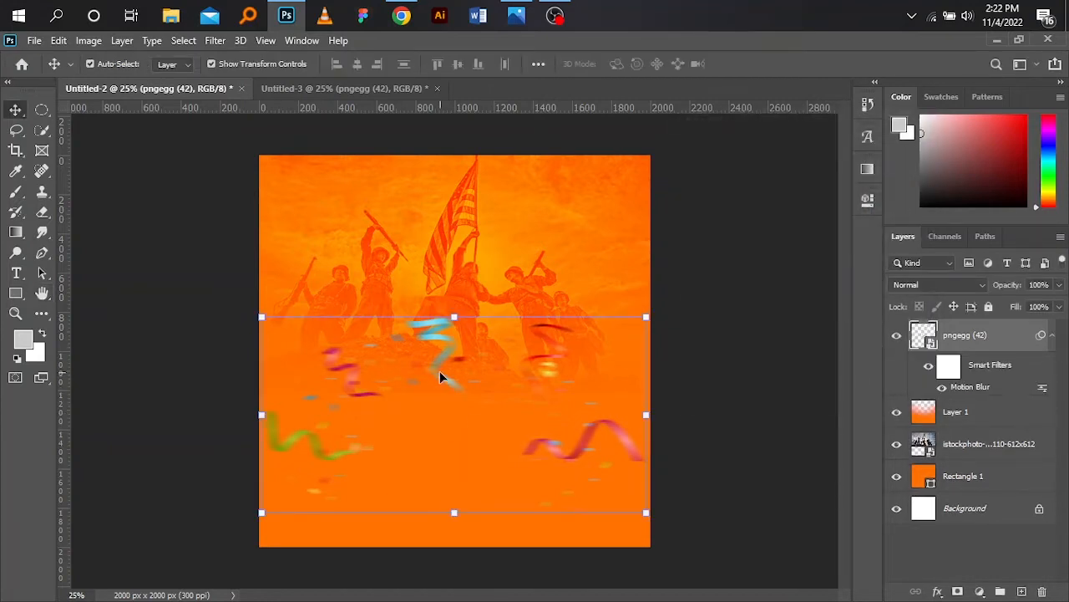
left_click_drag(440, 376, 446, 374)
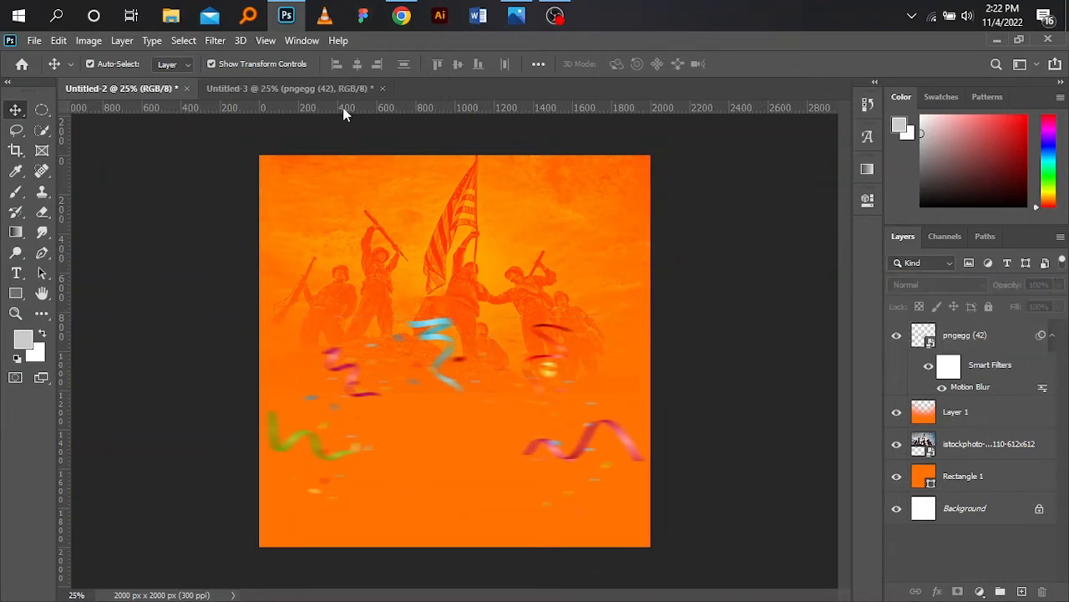
- Compare the design with the november flyer reference image and return to the flyer document
left_click(344, 91)
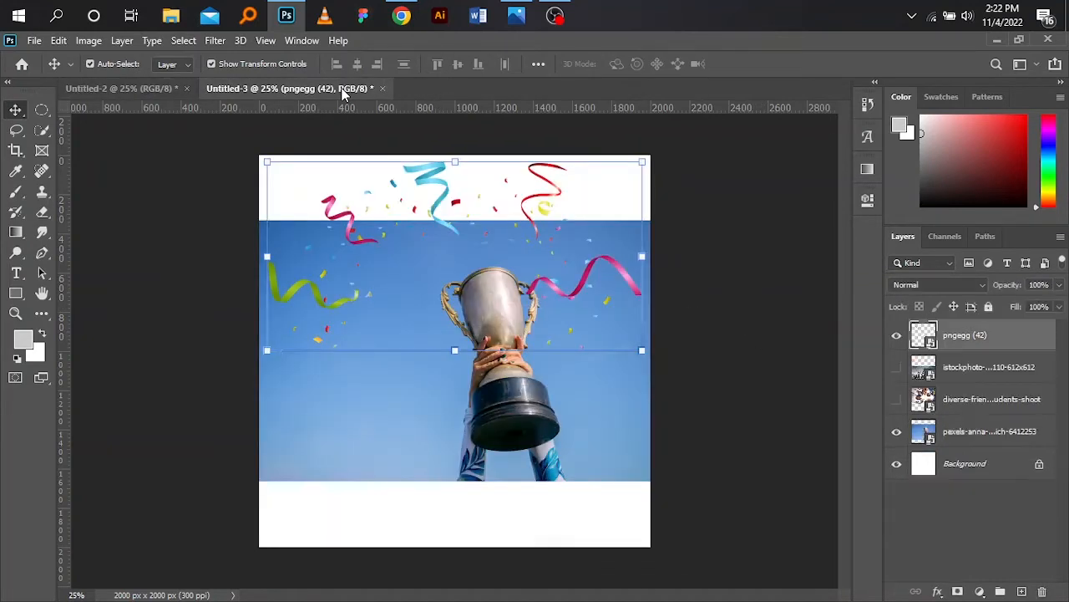
left_click(516, 16)
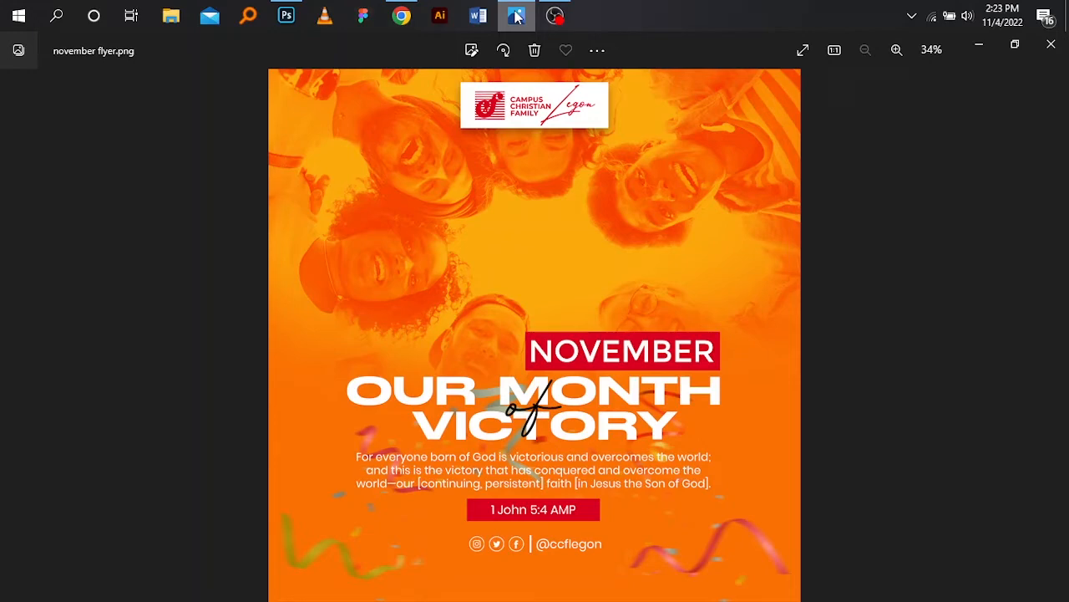
left_click(516, 16)
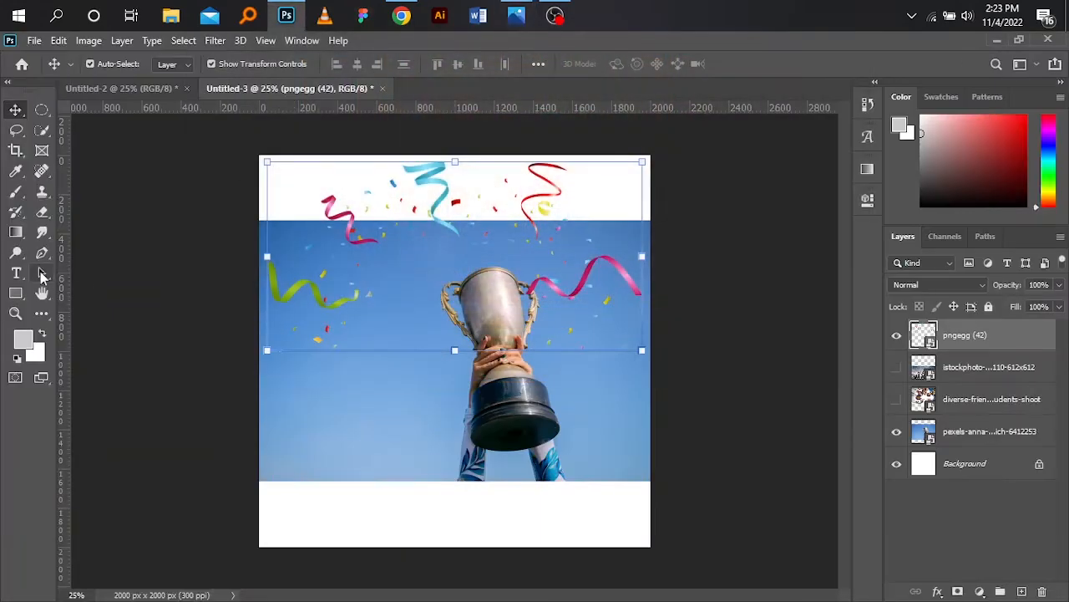
left_click(133, 92)
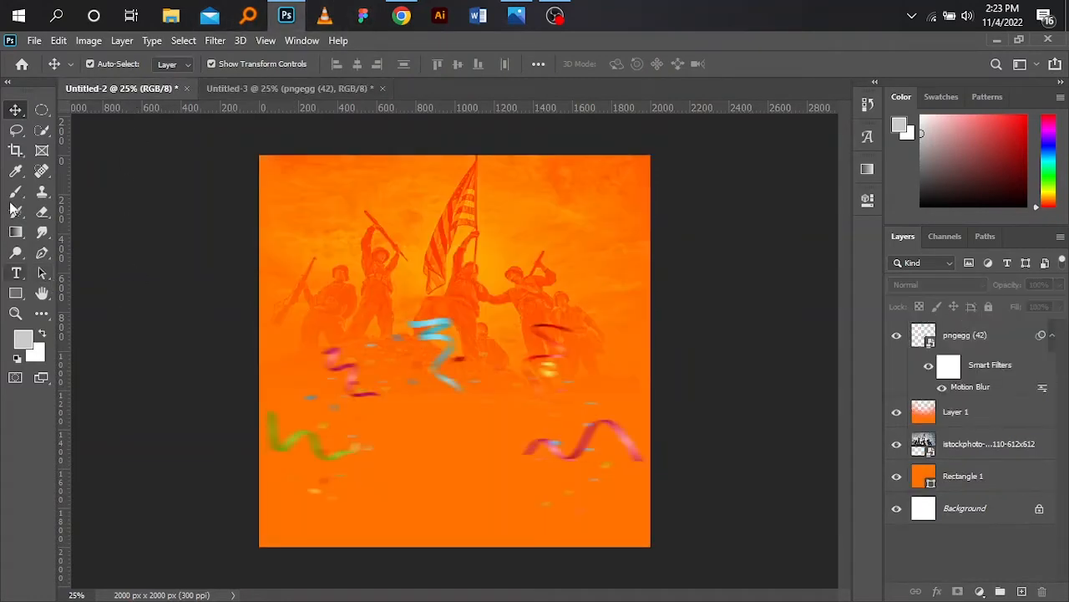
- Add a text layer reading OUR MONTH VICTORY on two lines in the middle of the flyer
left_click(16, 275)
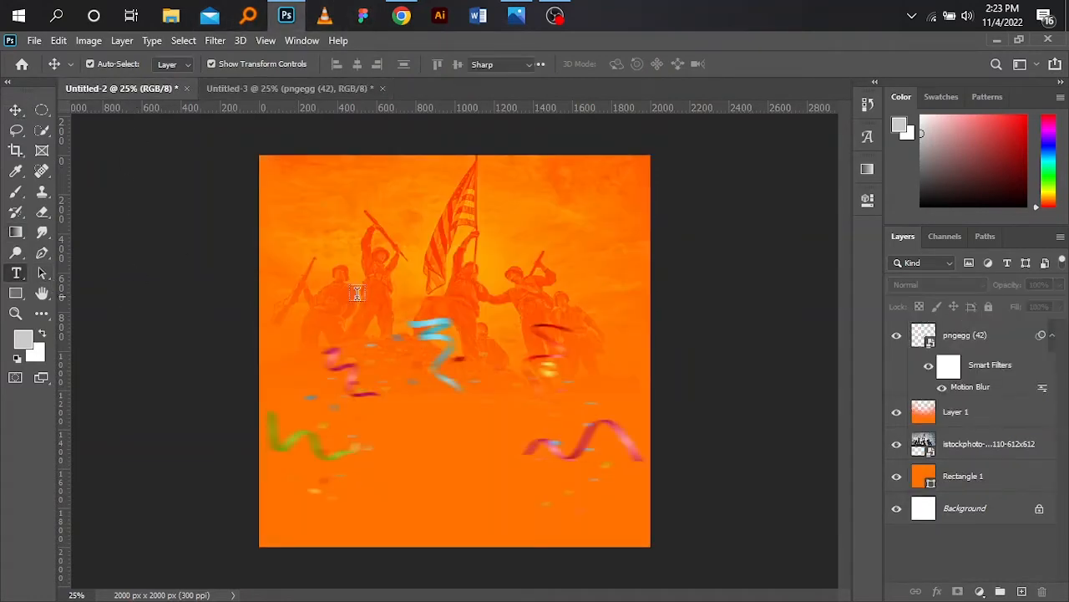
left_click(355, 361)
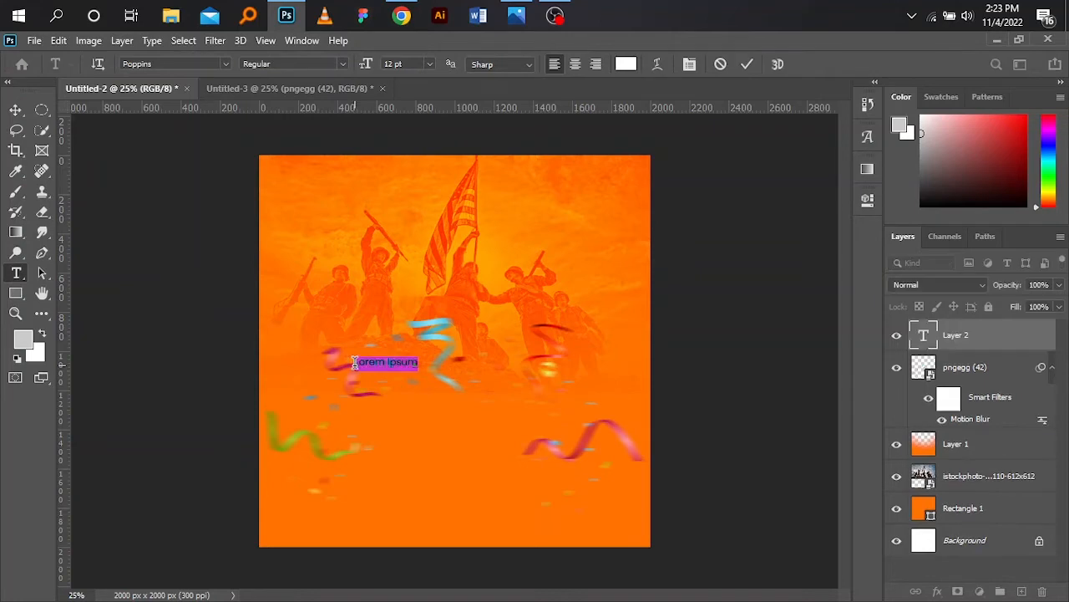
key("BackSpace")
left_click(15, 110)
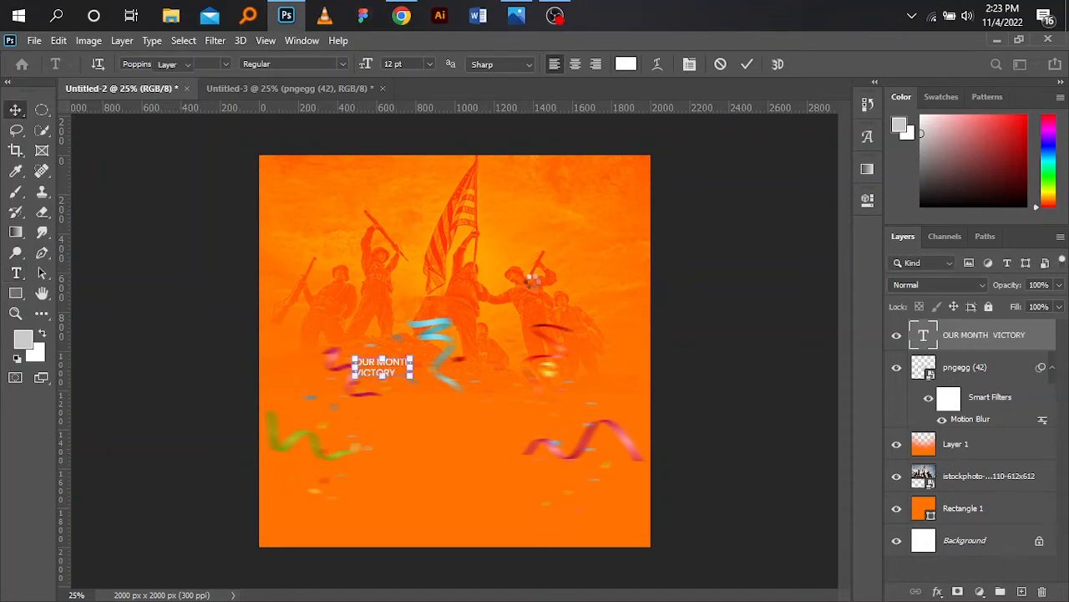
- Set the headline text's font to STRRETCH SANS
left_click(868, 200)
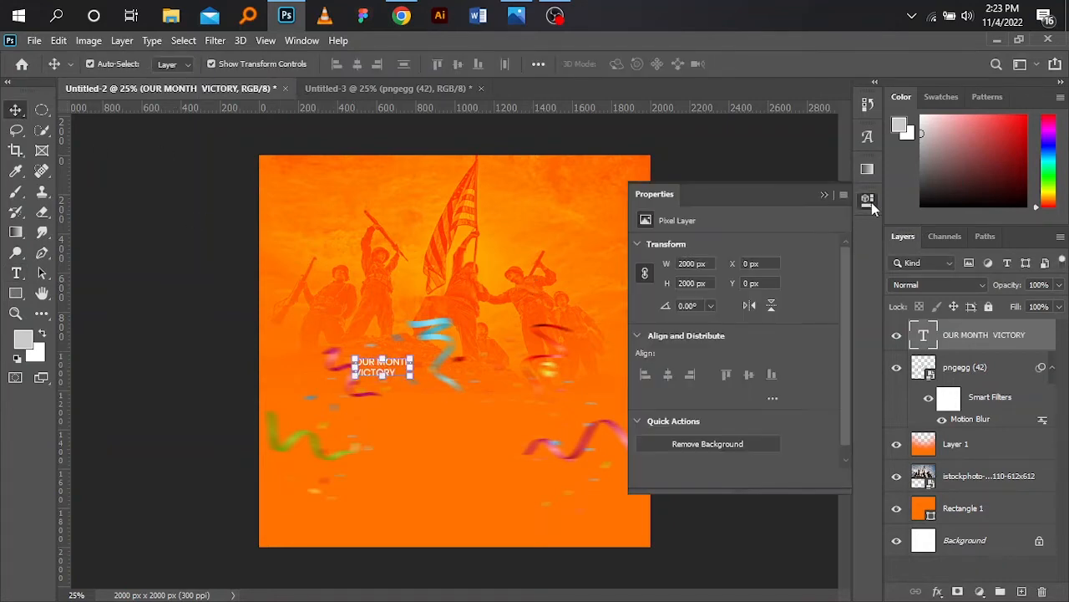
mouse_move(843, 268)
left_mouse_down()
mouse_move(855, 385)
mouse_move(843, 274)
left_mouse_up()
left_click(664, 264)
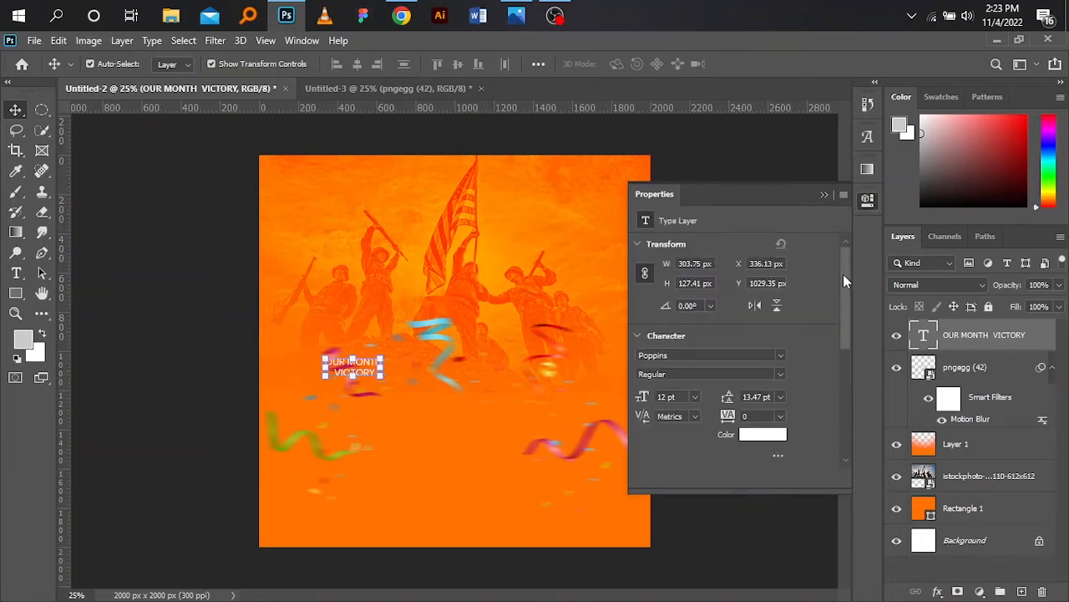
left_click(779, 355)
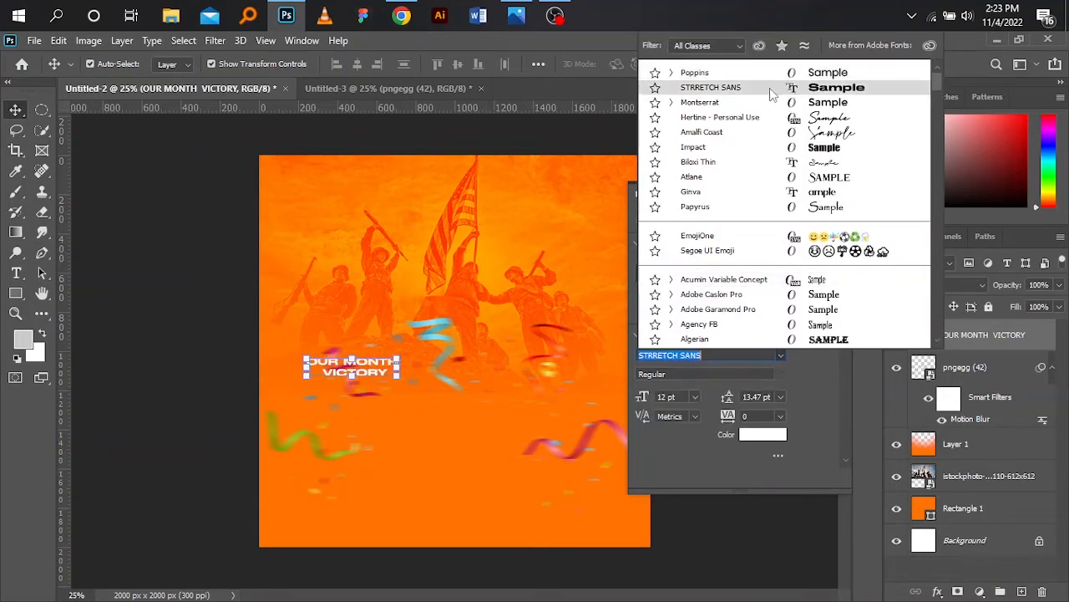
left_click(770, 89)
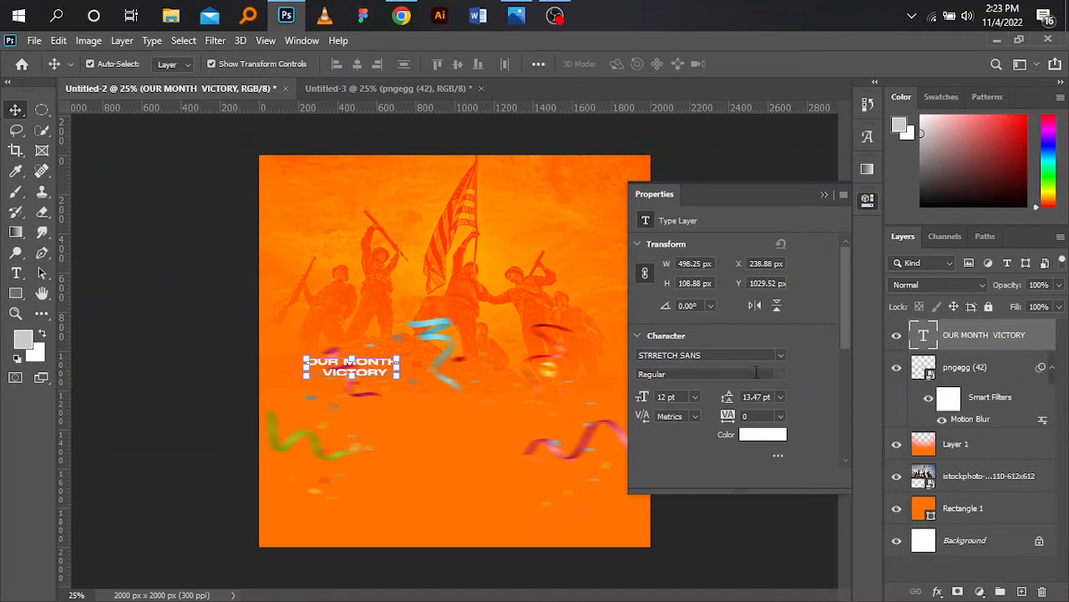
- Set the headline font size to 36 pt
left_click(696, 399)
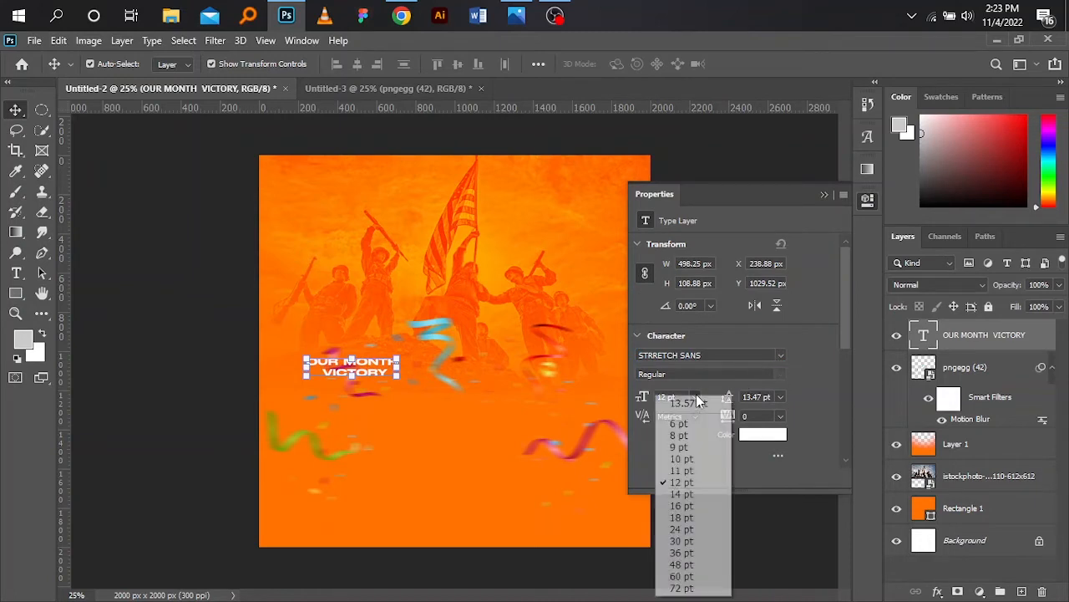
left_click(679, 542)
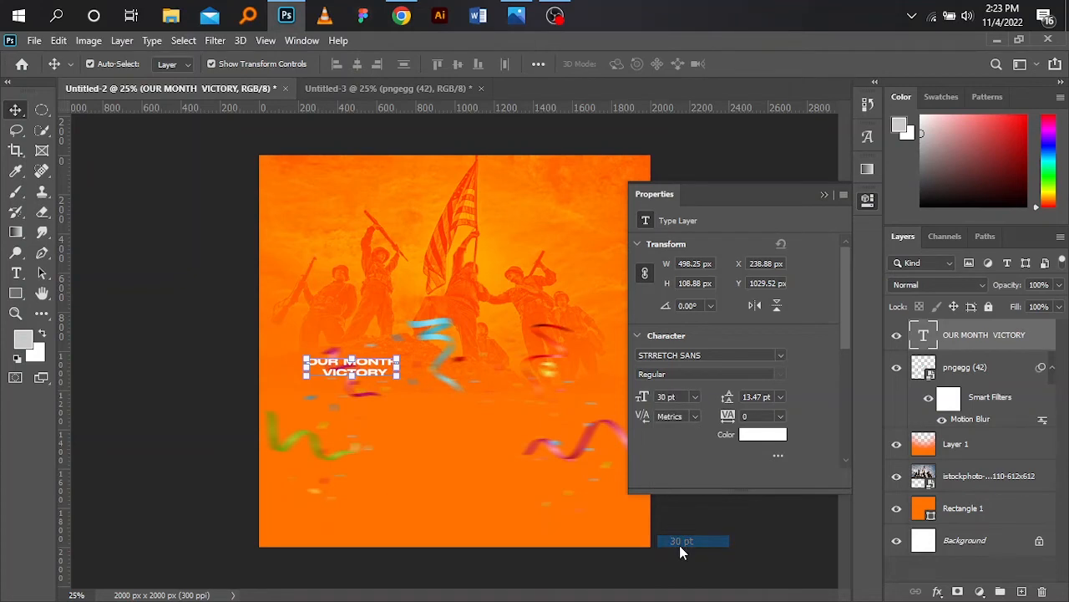
left_click(695, 397)
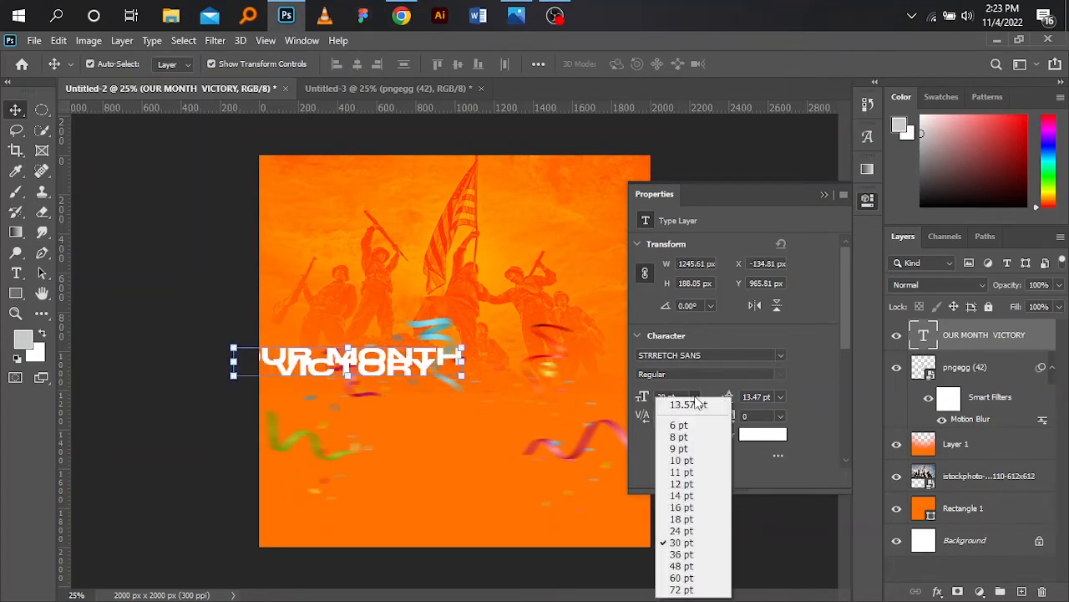
left_click(682, 554)
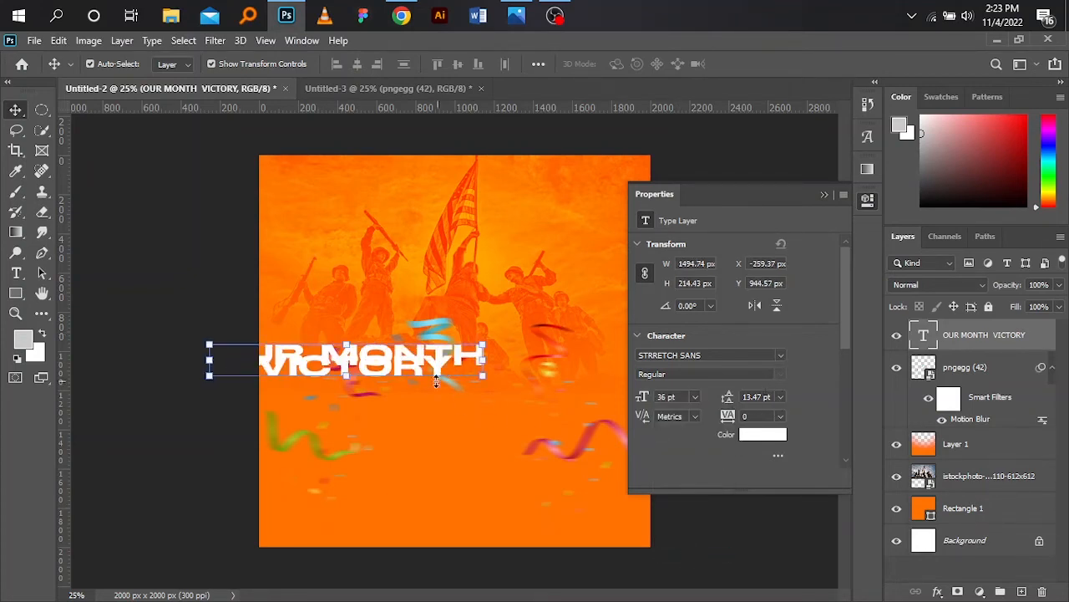
- Set the headline's leading to 30 pt
left_click(780, 397)
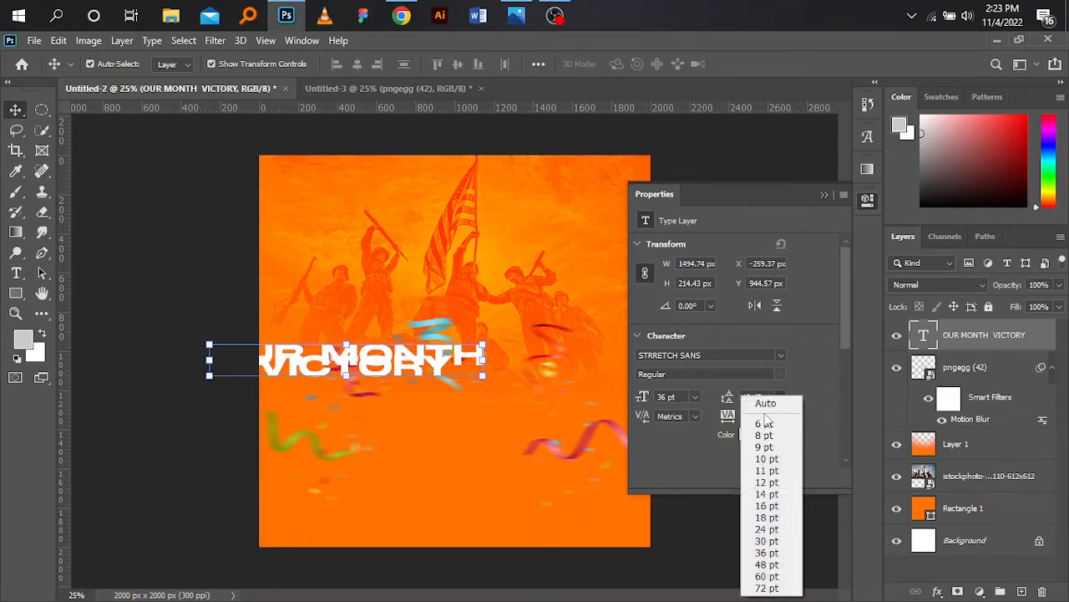
left_click(770, 403)
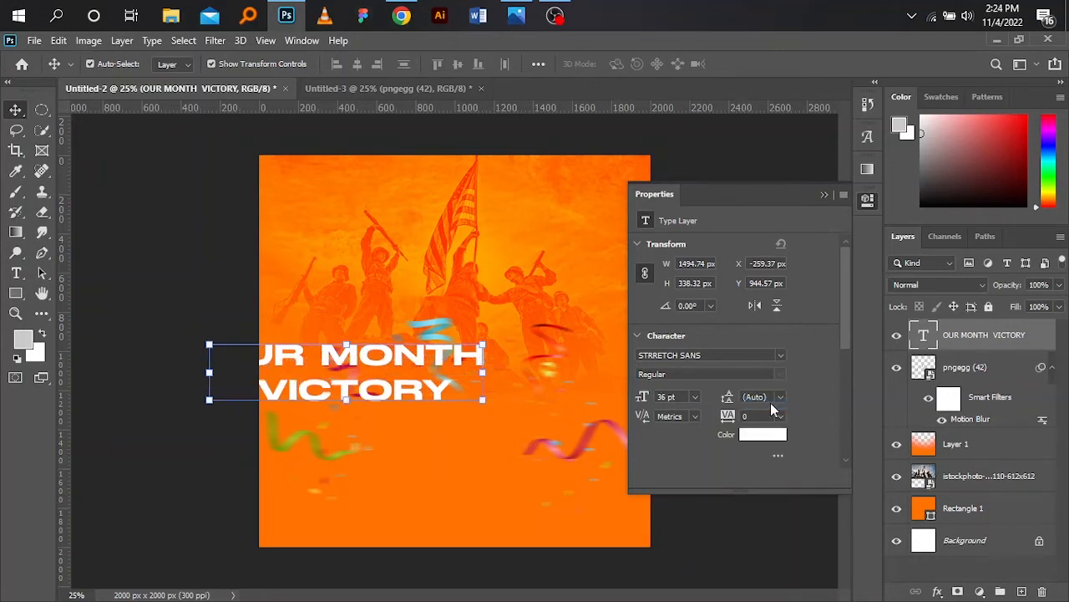
left_click(779, 402)
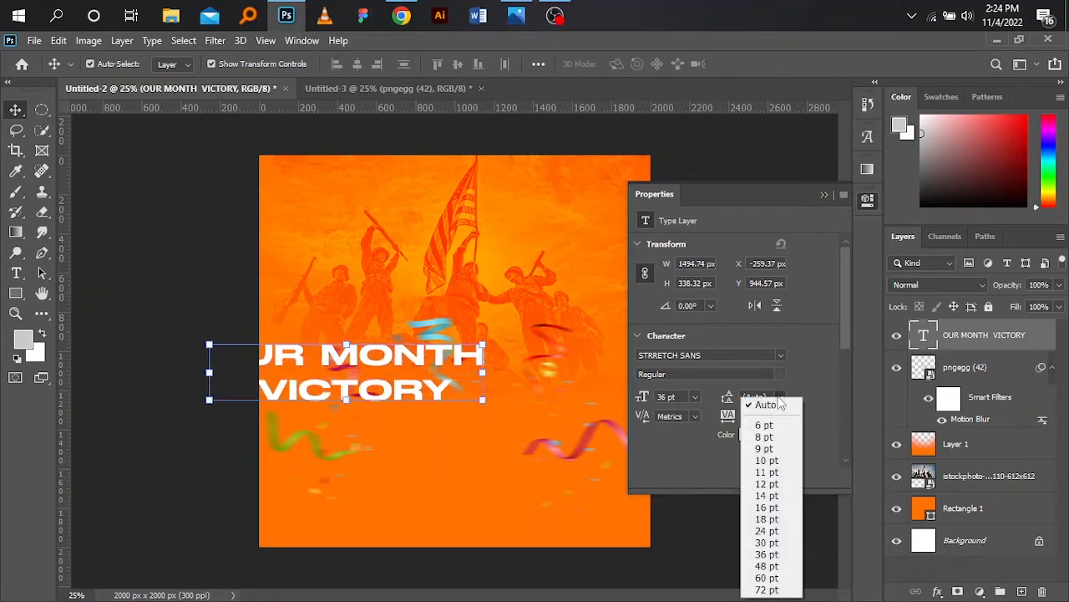
left_click(767, 448)
left_click(781, 398)
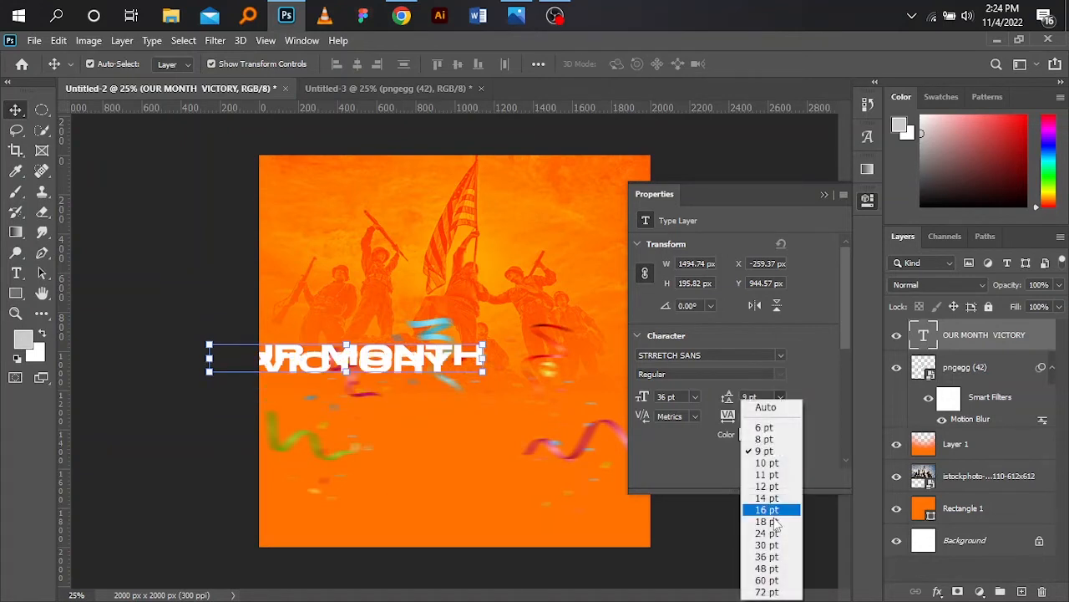
left_click(770, 501)
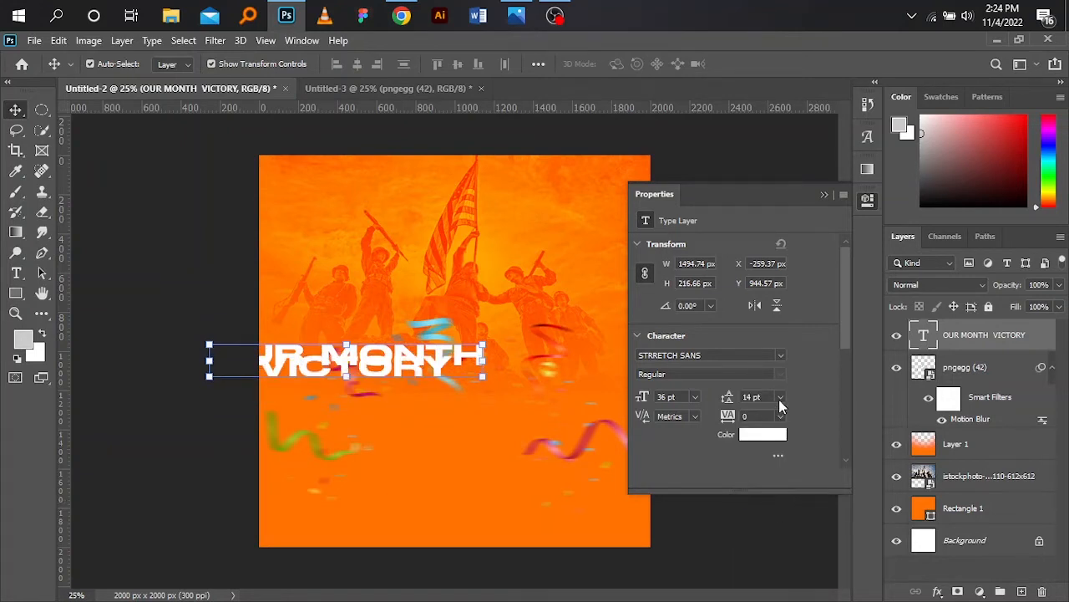
left_click(779, 399)
left_click(768, 523)
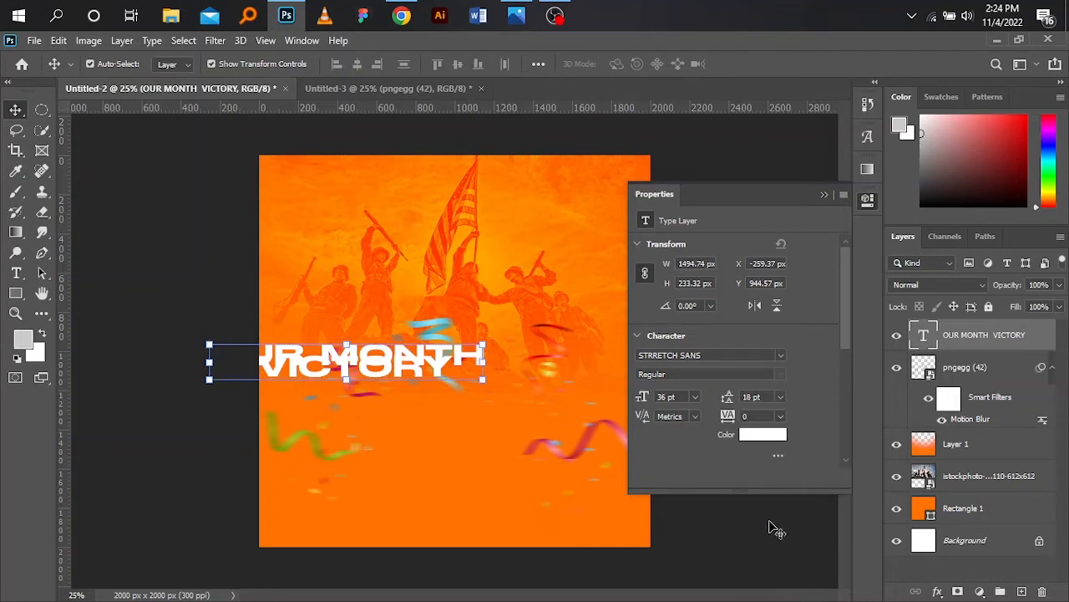
left_click(781, 398)
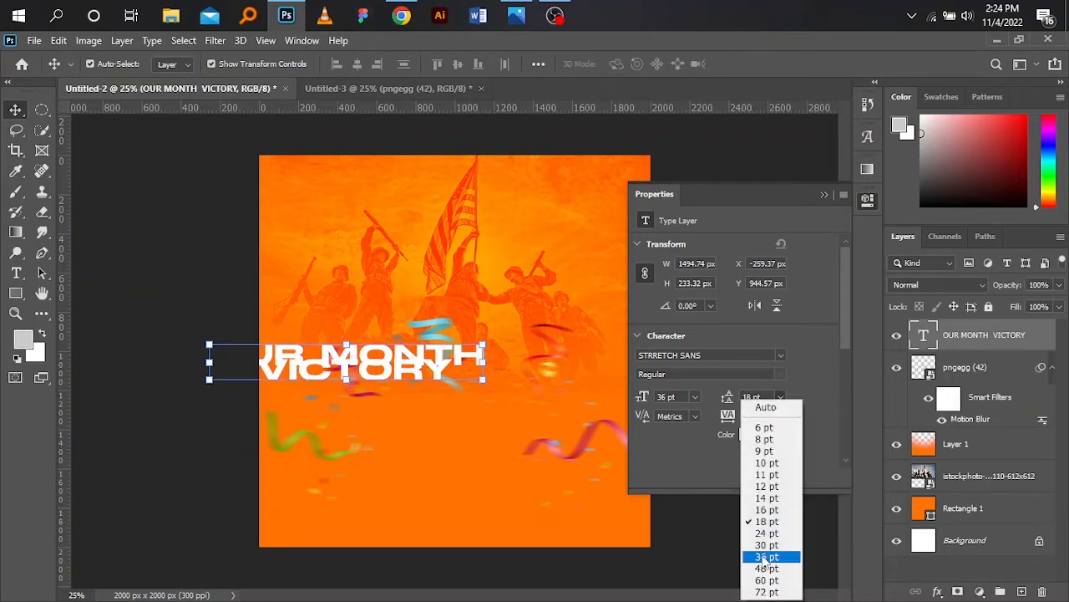
left_click(766, 548)
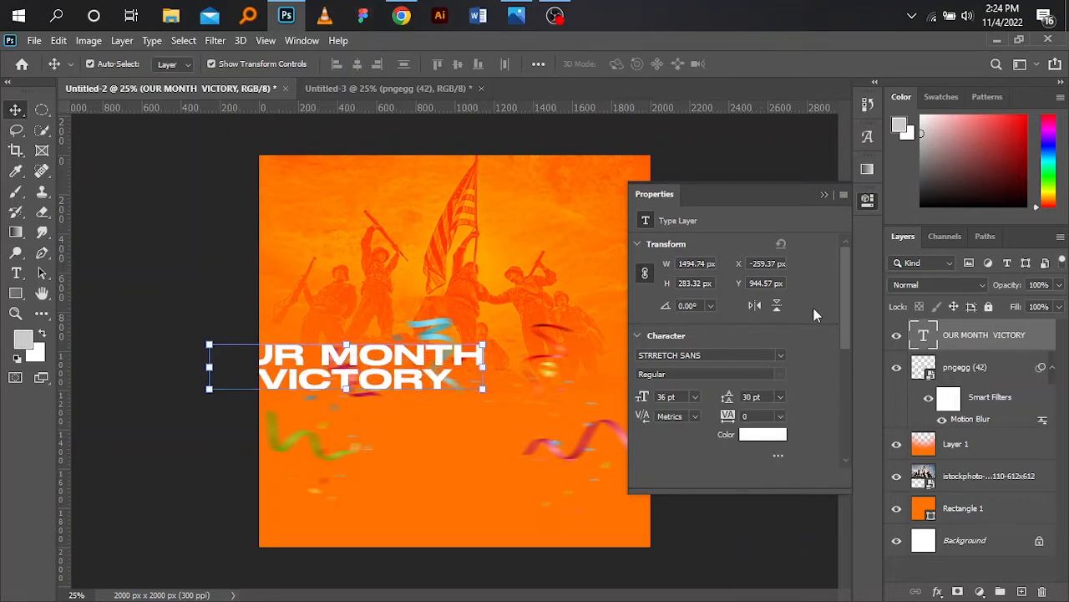
- Move the headline to the centre of the flyer, just below the soldiers
left_click(824, 195)
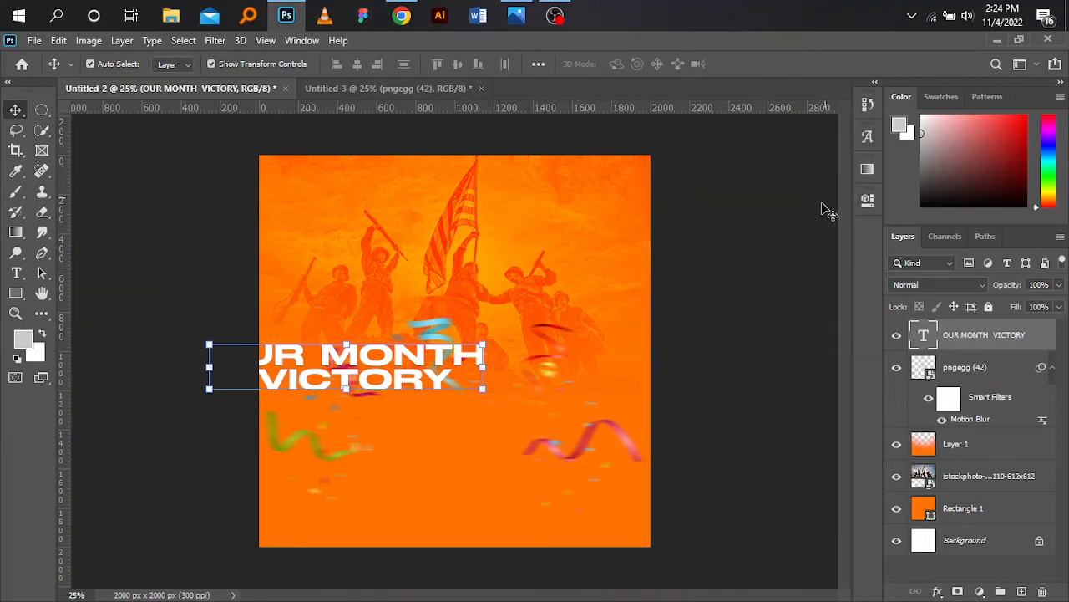
left_click(750, 353)
left_click_drag(391, 381, 493, 402)
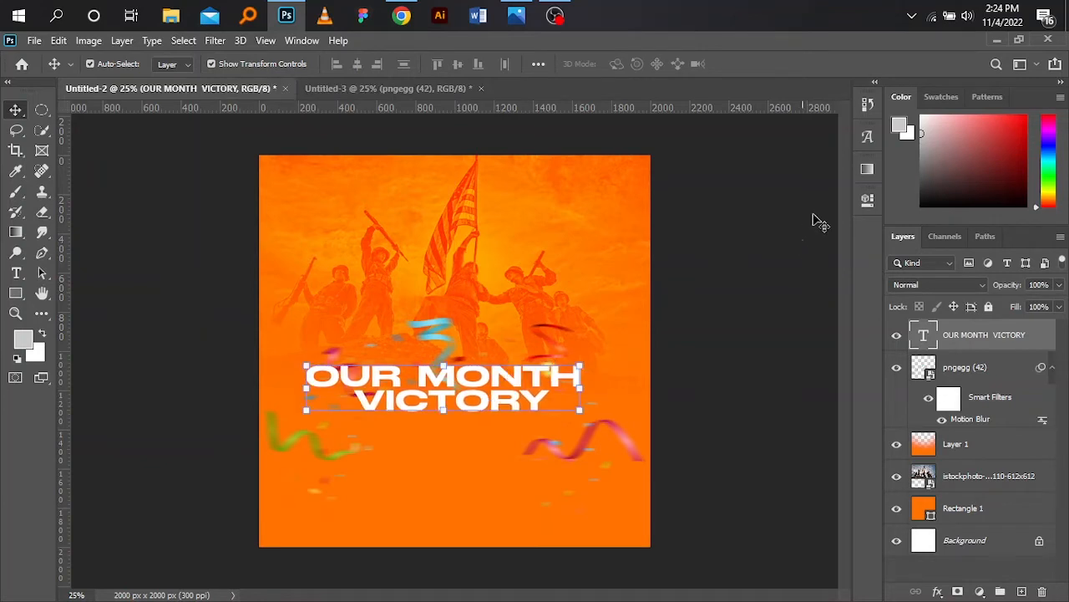
- Increase the headline font size to 40 pt
left_click(868, 201)
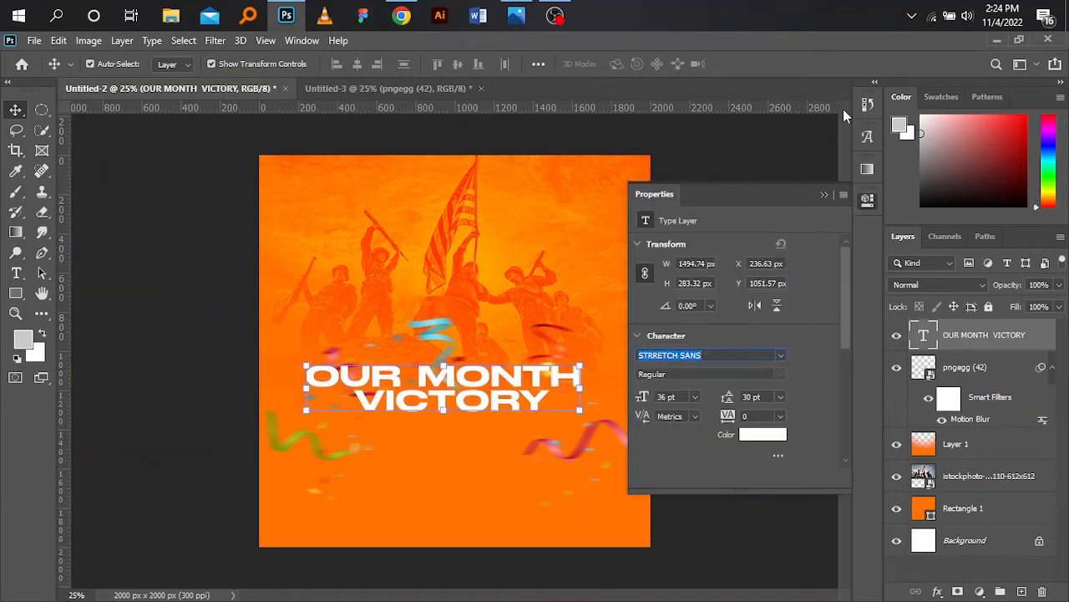
left_click(822, 195)
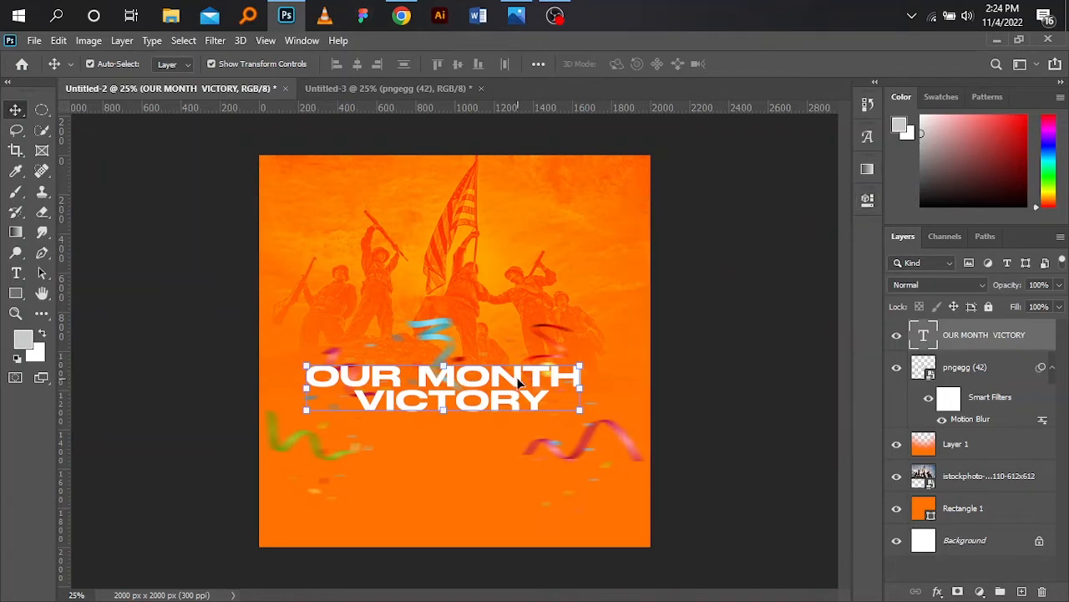
left_click(872, 206)
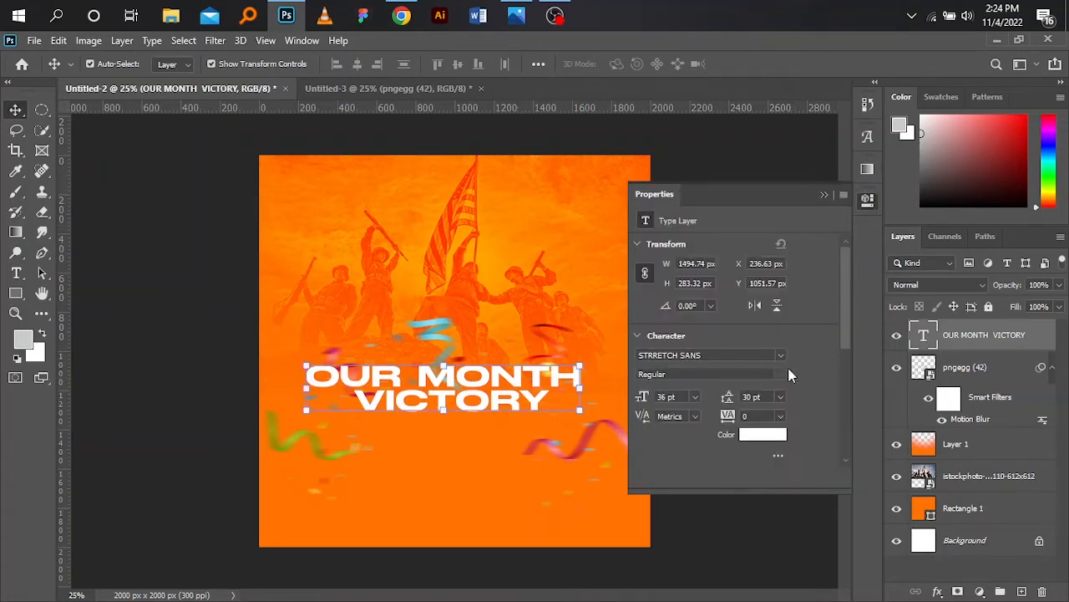
left_click(697, 395)
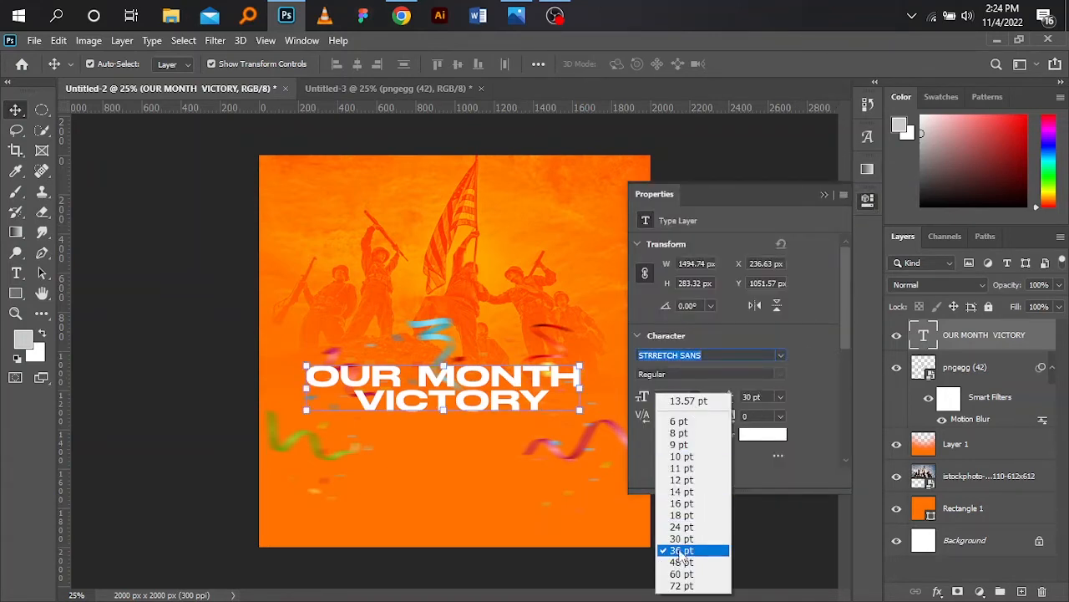
left_click(724, 380)
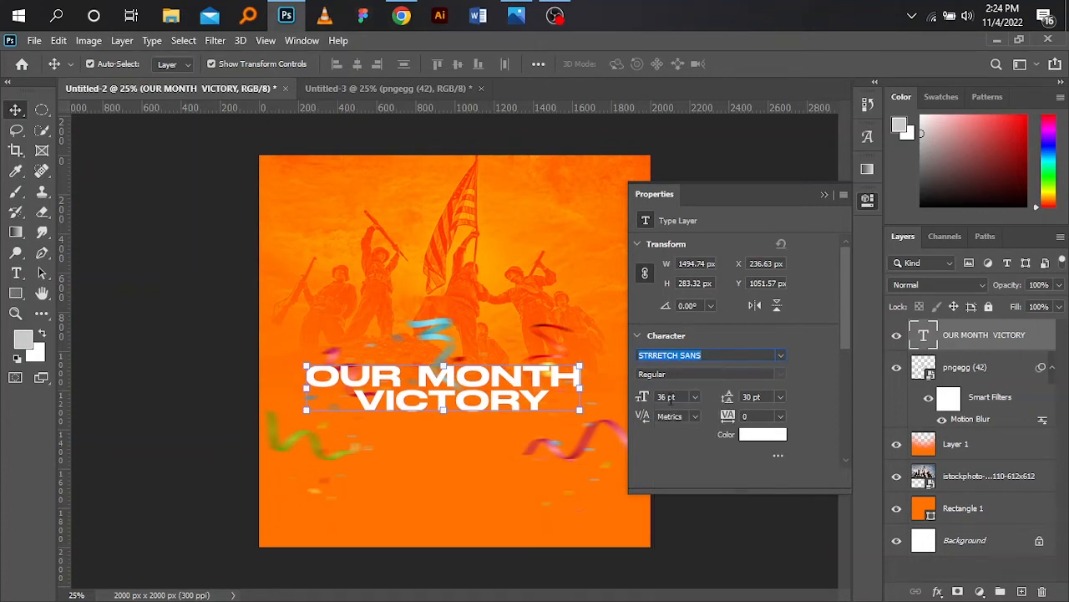
double_click(665, 397)
type("4")
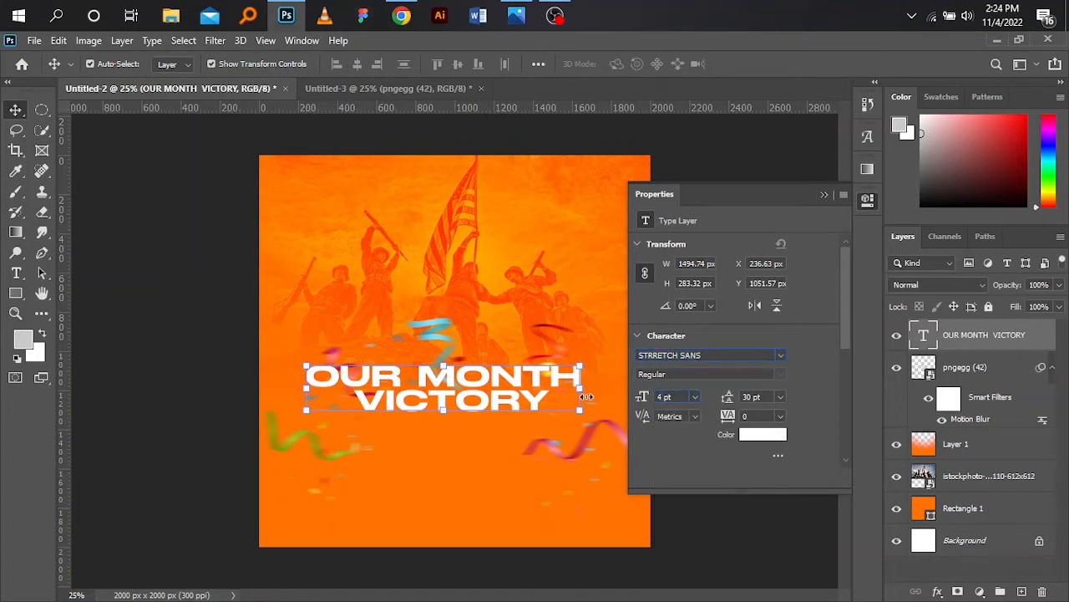
type("0")
key("Return")
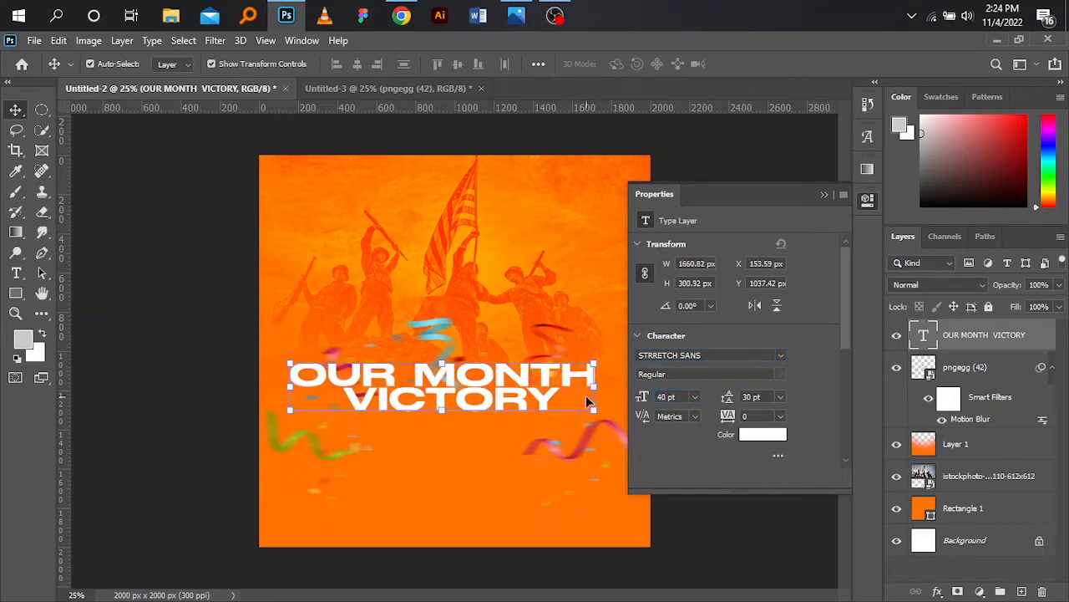
- Set the headline's leading to 36 pt
left_click(778, 397)
left_click(762, 556)
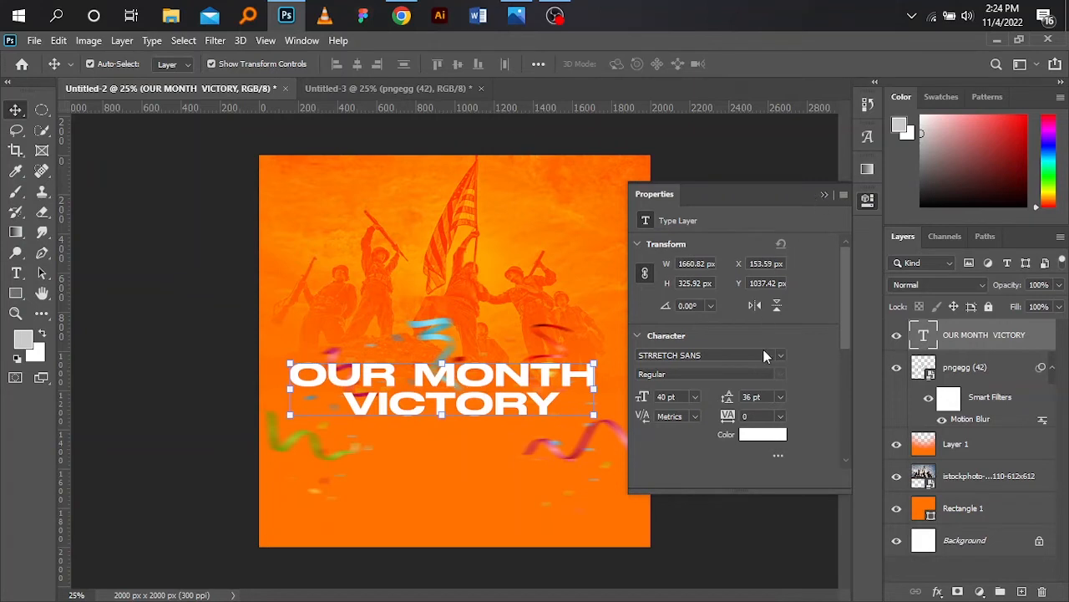
left_click(824, 198)
- Nudge the headline slightly upward on the flyer
left_click(716, 364)
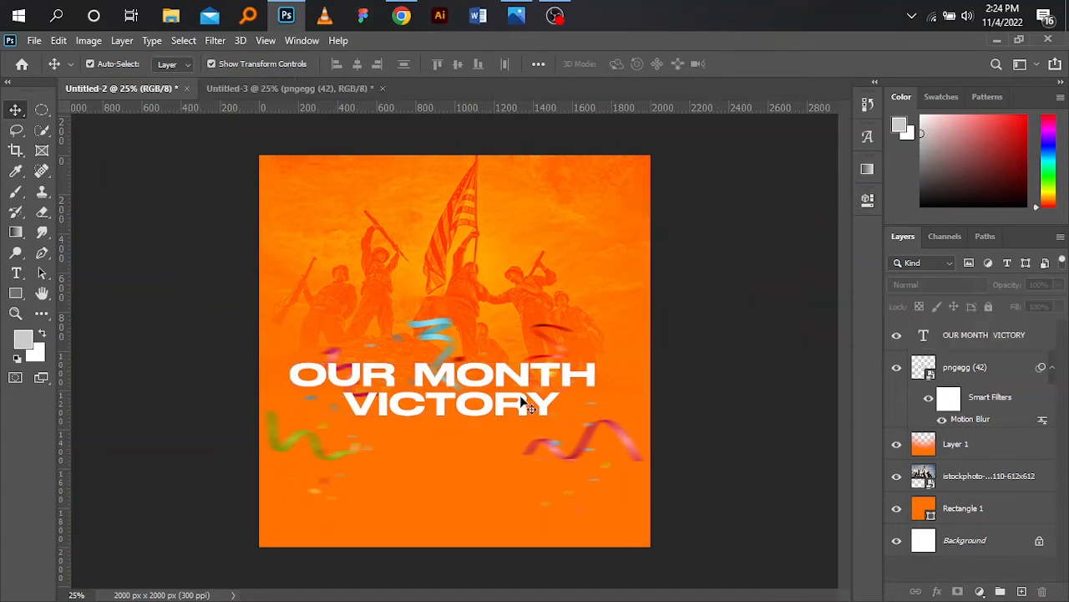
mouse_move(514, 401)
left_mouse_down()
mouse_move(516, 426)
mouse_move(519, 389)
left_mouse_up()
left_click(716, 323)
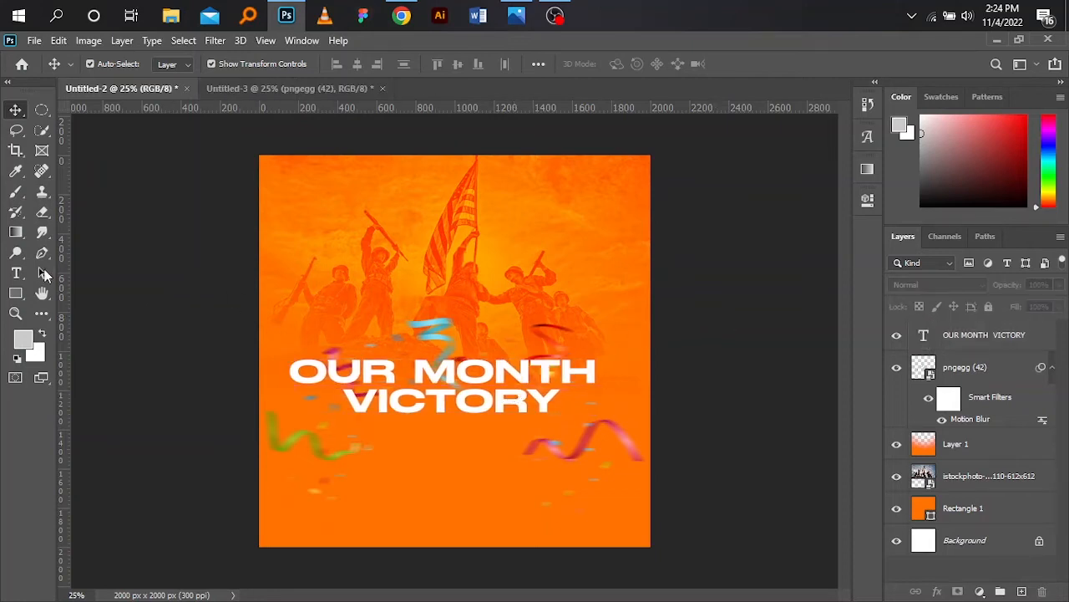
- Add a text layer reading "of" above the headline, between the soldiers
left_click(15, 273)
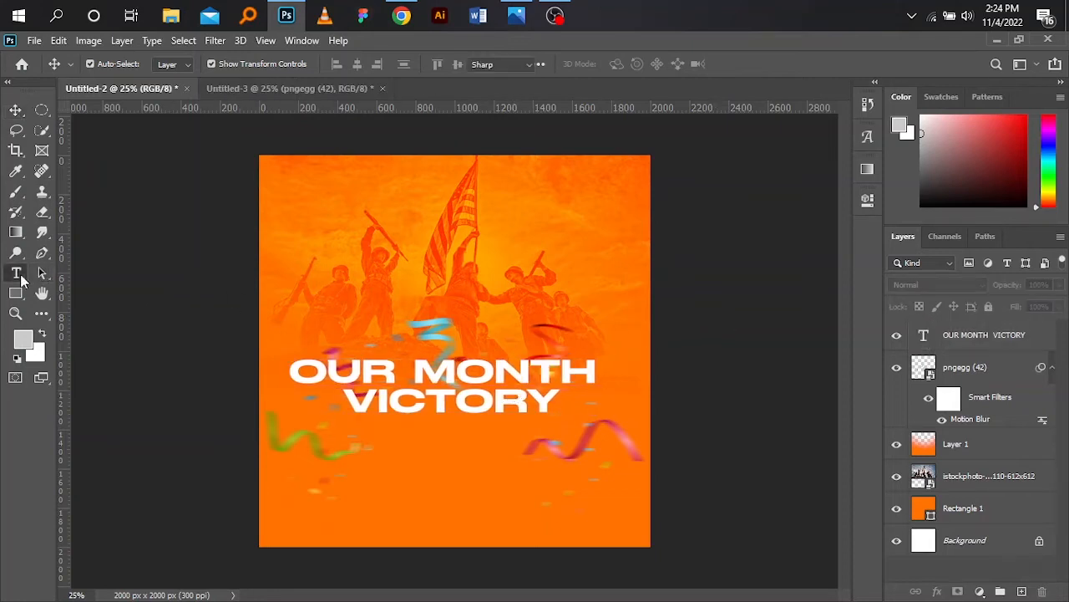
left_click(437, 284)
key("BackSpace")
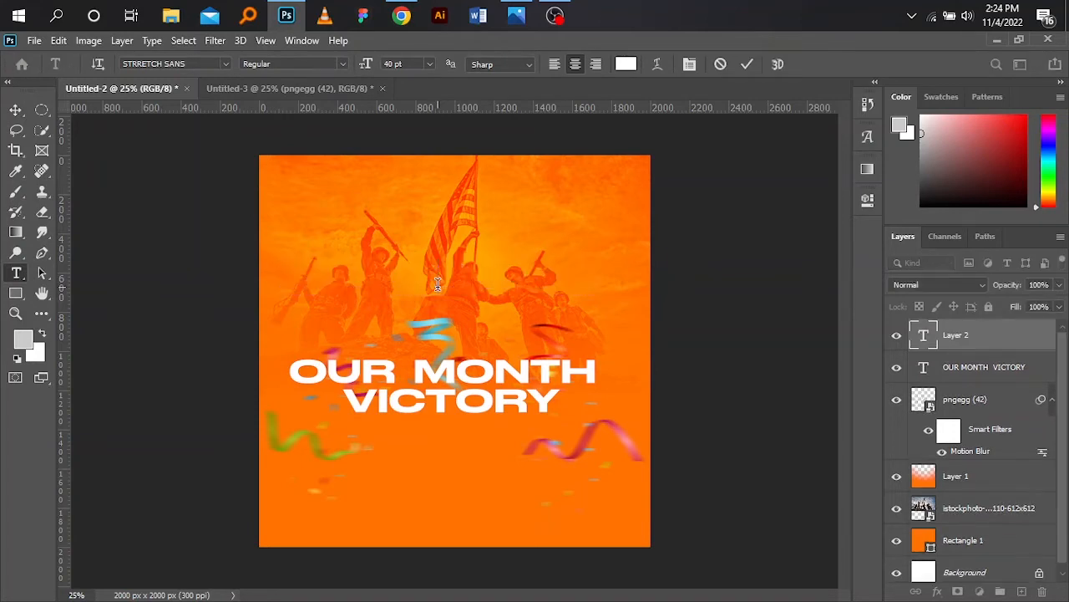
type("OF")
key("BackSpace")
key("BackSpace")
type("of")
left_click(17, 109)
- Set the "of" text's font to Amalfi Coast
left_click(868, 200)
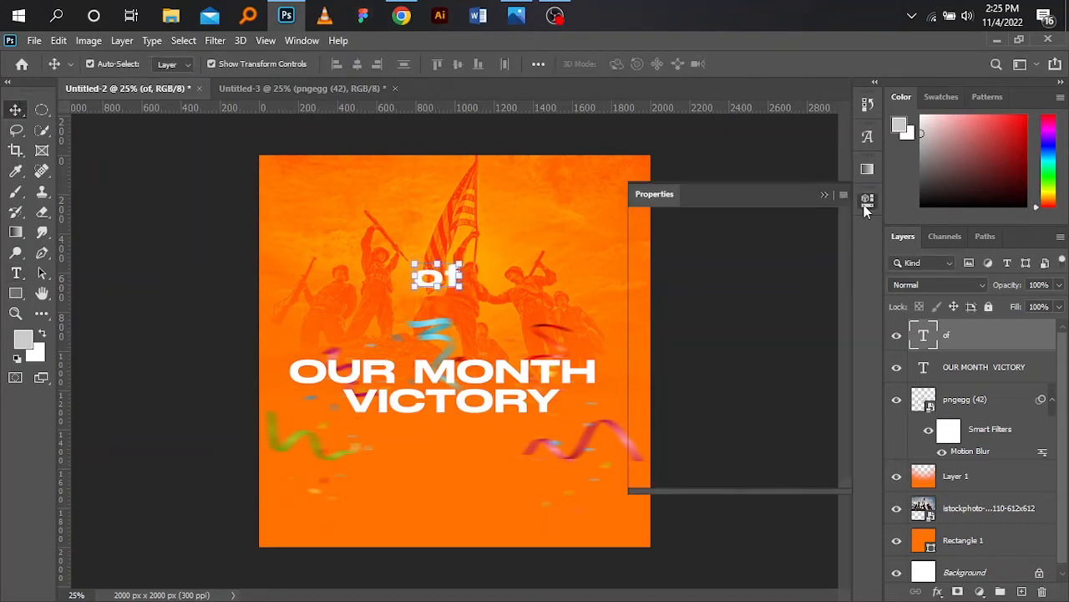
left_click(781, 358)
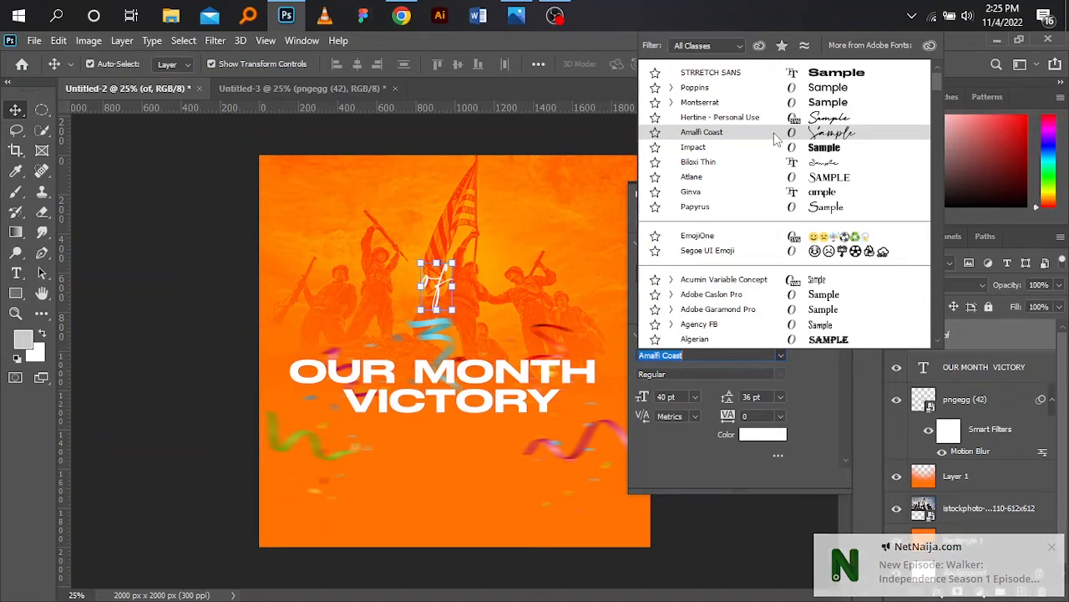
left_click(774, 133)
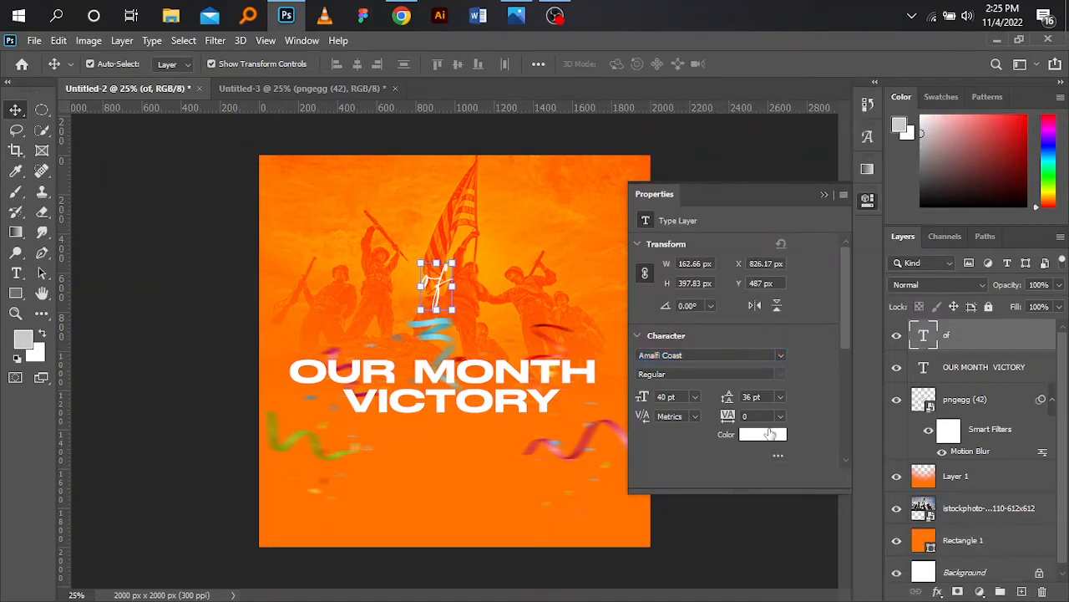
- Try to change the "of" text colour in the colour picker and confirm it
left_click(769, 438)
left_click_drag(742, 269, 821, 200)
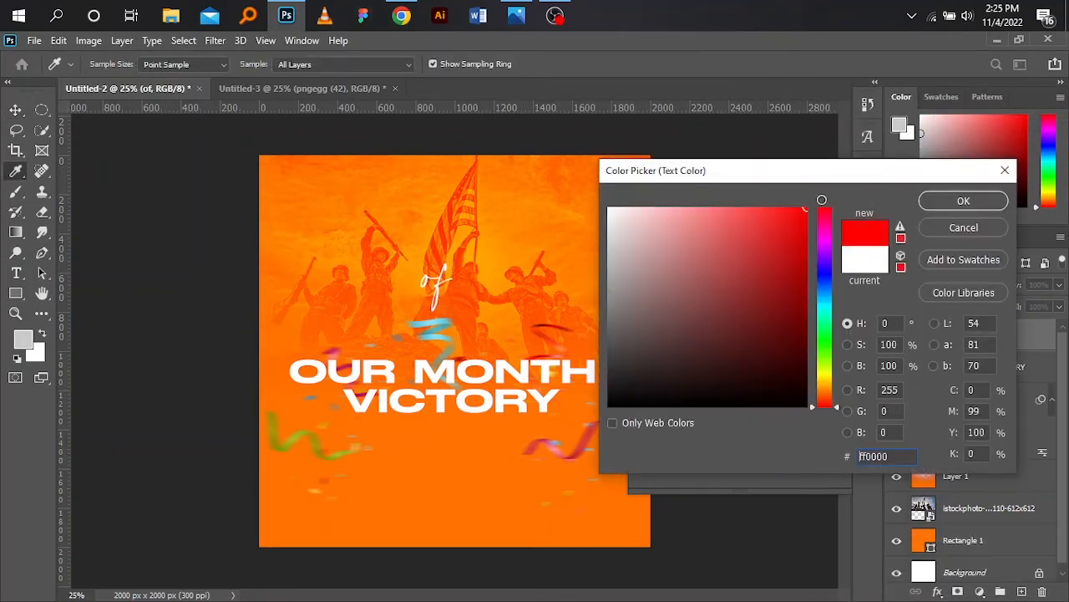
left_click(963, 203)
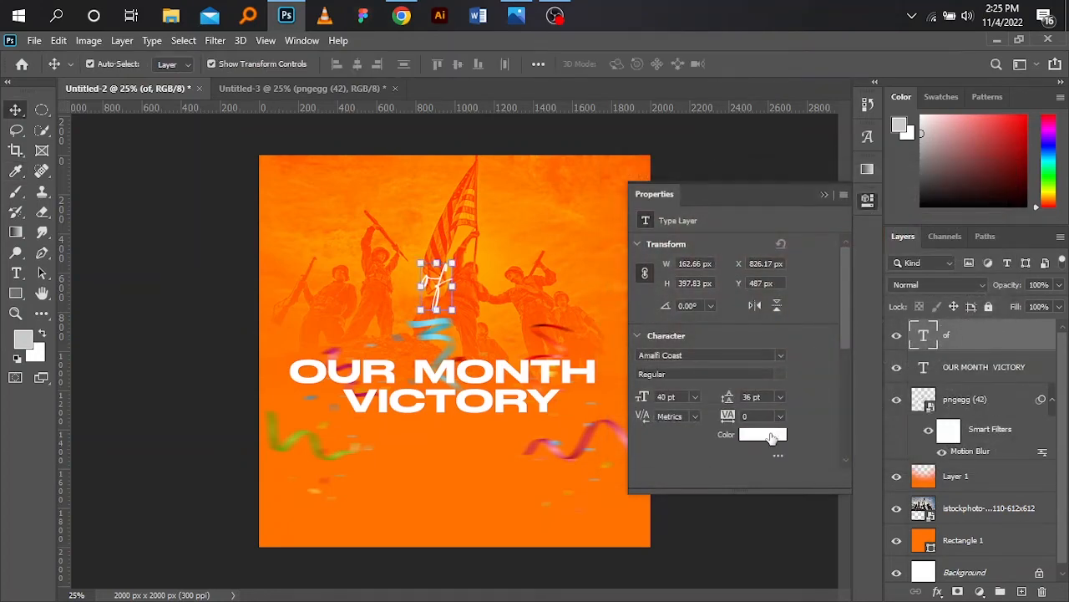
- Set the "of" text colour to red ff2400 in the colour picker
left_click(769, 438)
left_click(776, 279)
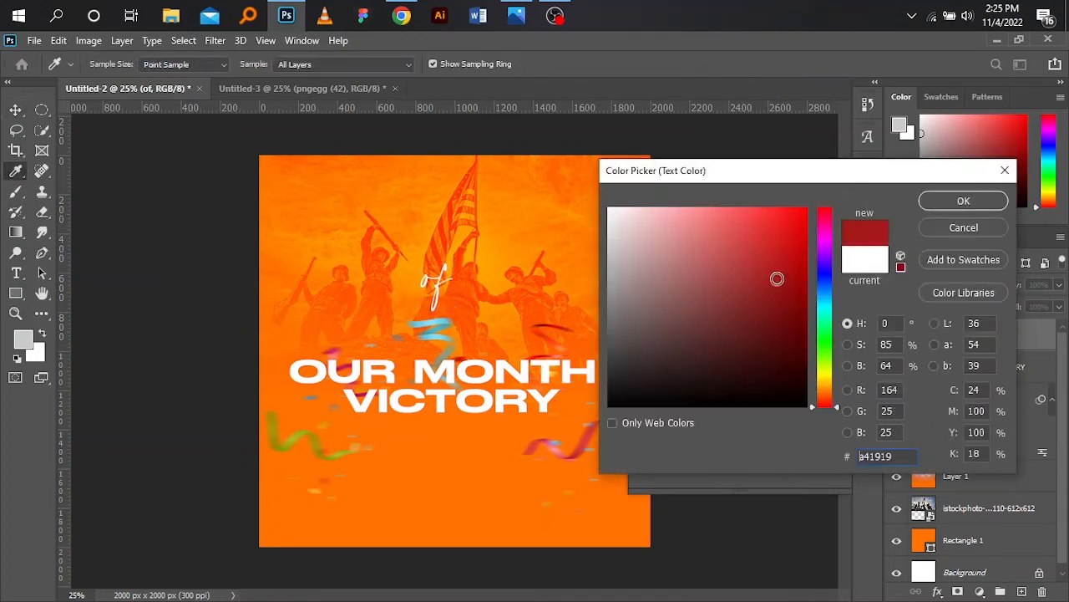
left_click_drag(825, 219, 825, 213)
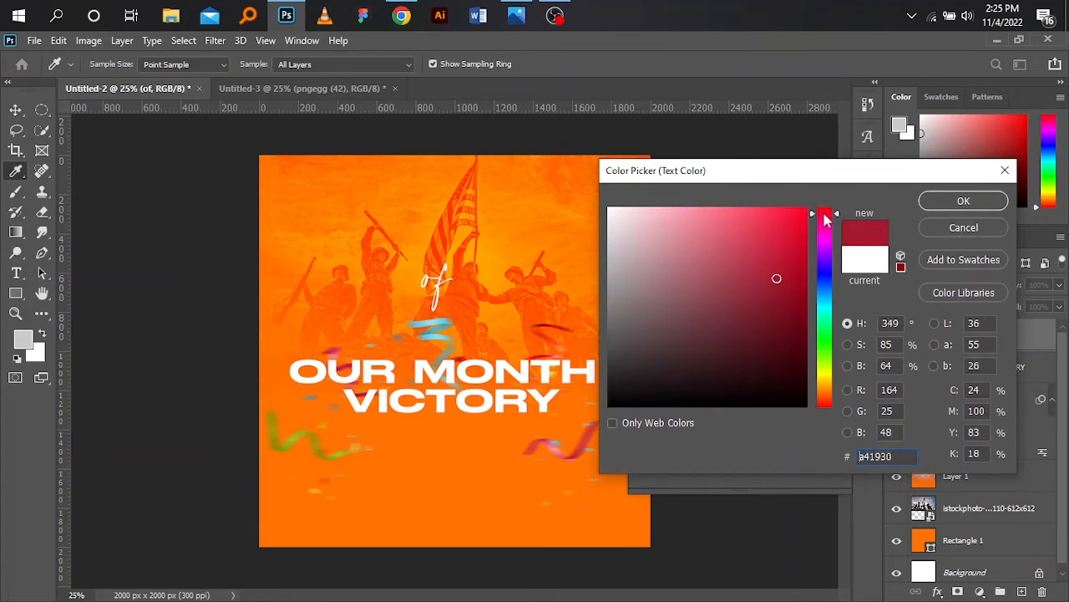
mouse_move(767, 246)
left_mouse_down()
mouse_move(822, 216)
mouse_move(833, 186)
left_mouse_up()
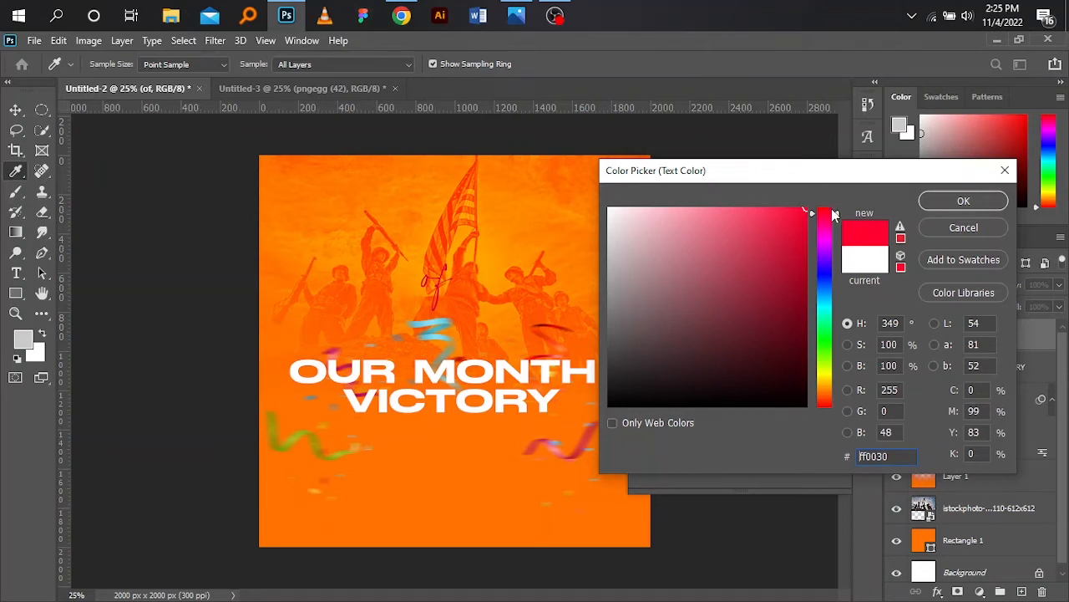
mouse_move(823, 402)
left_mouse_down()
mouse_move(828, 415)
mouse_move(831, 380)
mouse_move(829, 391)
left_mouse_up()
left_click_drag(823, 293, 830, 270)
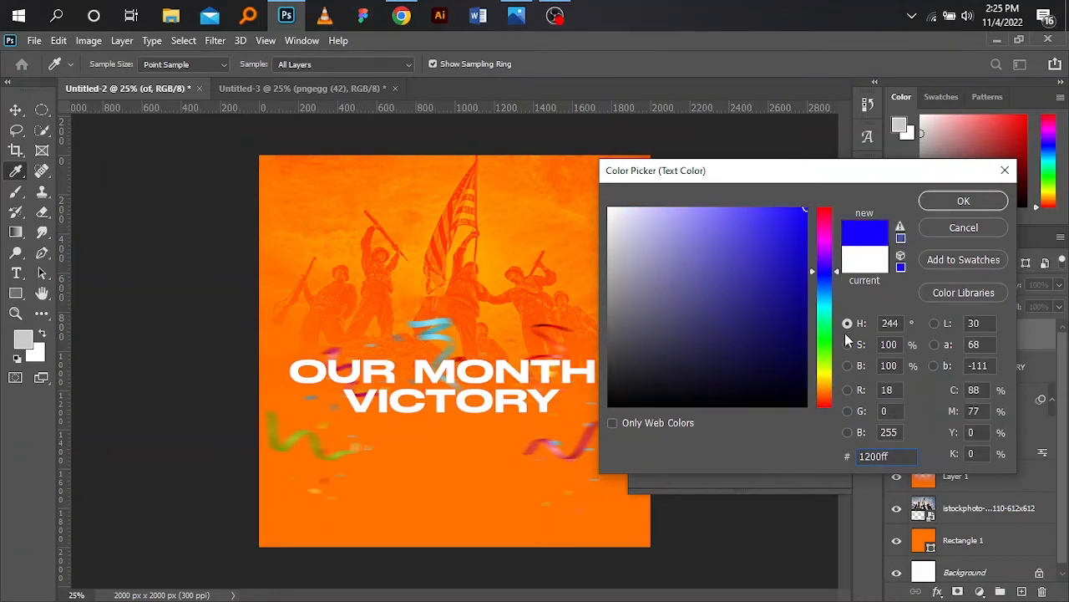
left_click_drag(830, 368, 826, 408)
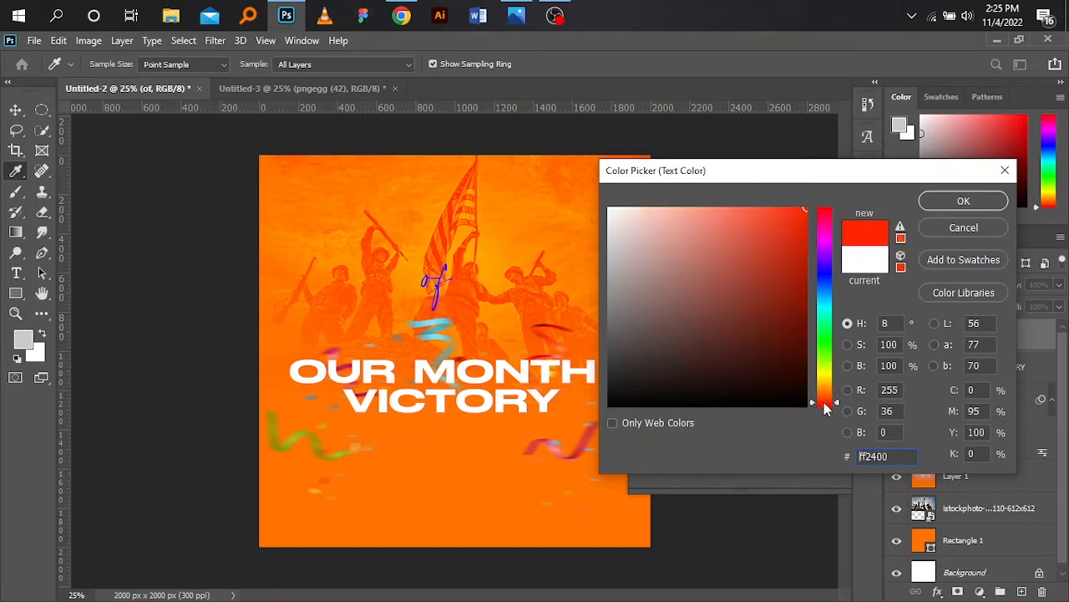
left_click(952, 202)
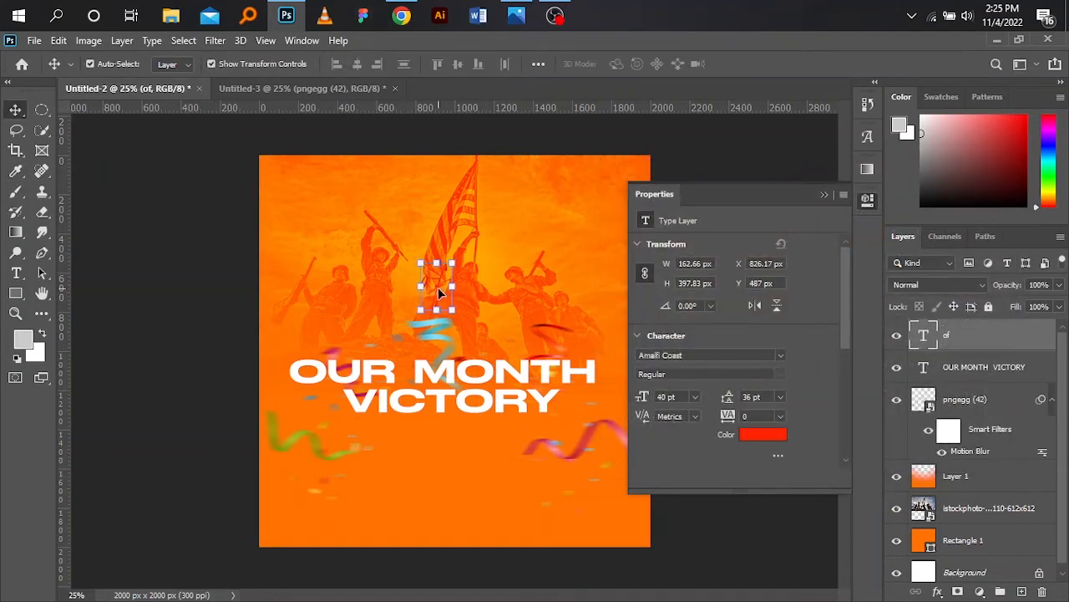
- Move the "of" text down onto the headline between MONTH and VICTORY and set its colour to black
left_click_drag(438, 287, 462, 397)
left_click(762, 434)
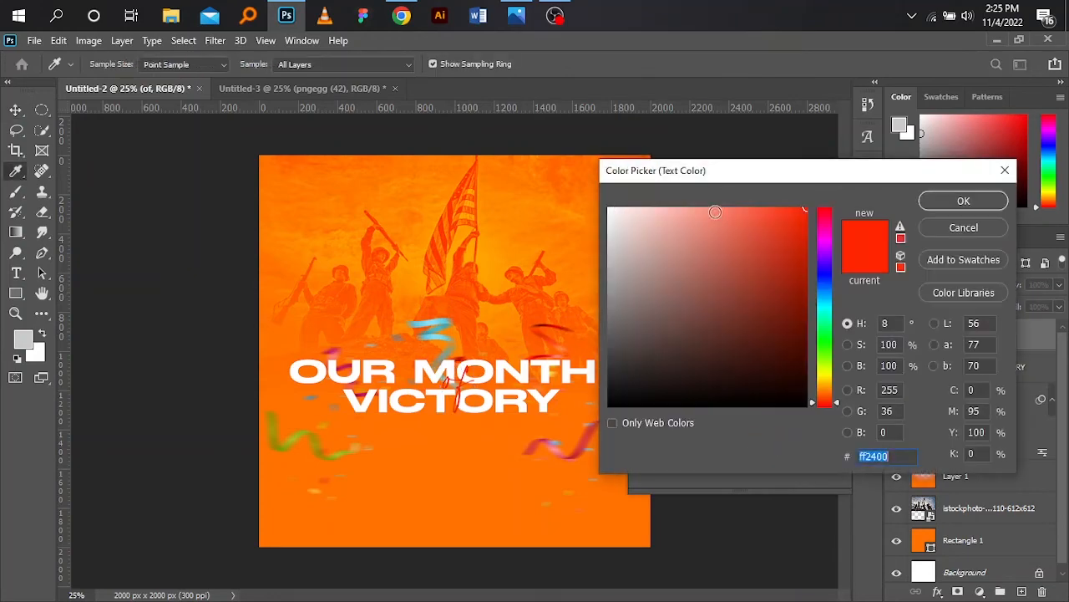
left_click_drag(665, 335, 552, 491)
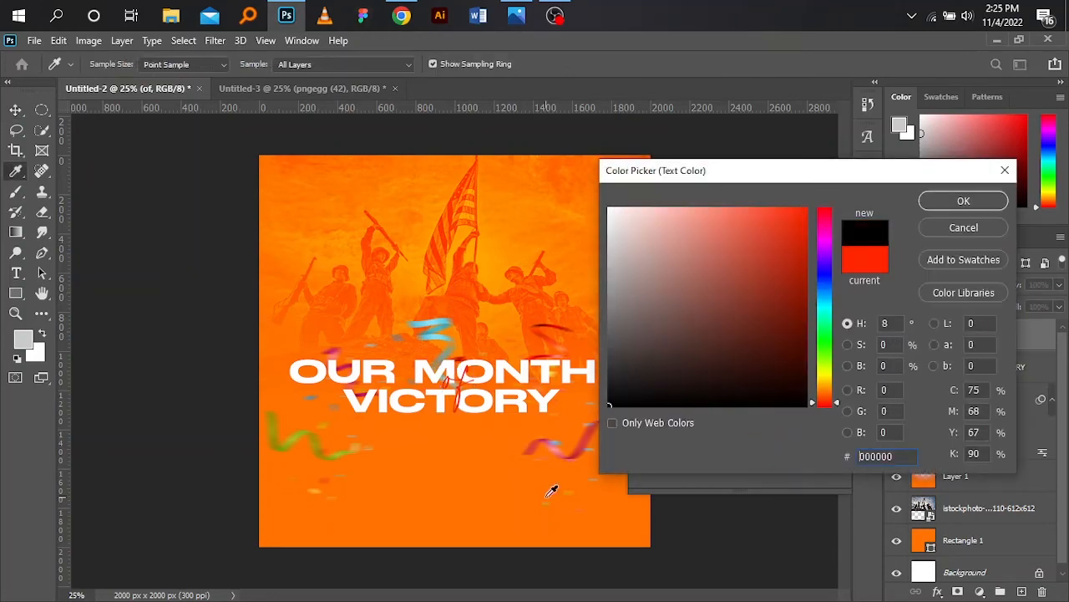
left_click(947, 201)
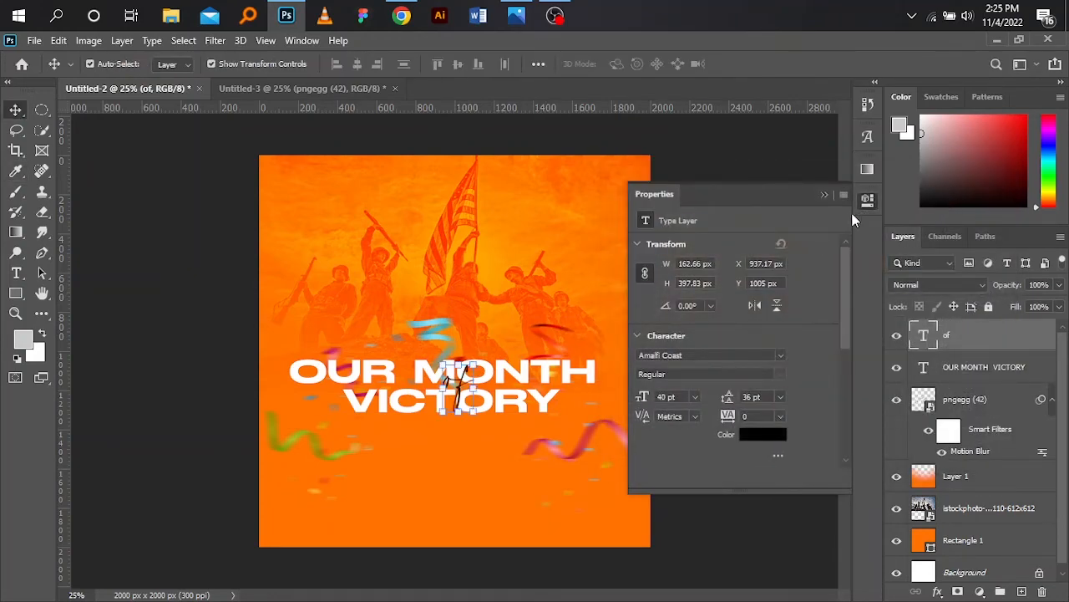
- Centre the headline horizontally on the canvas by aligning it with the background layer
left_click(823, 197)
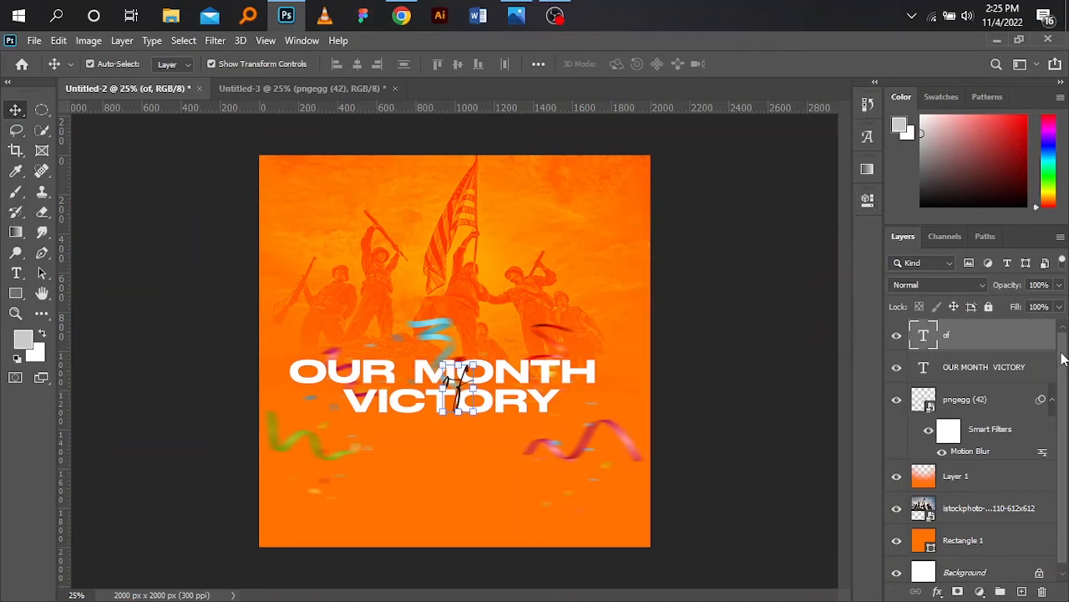
scroll(1063, 357, "down", 1)
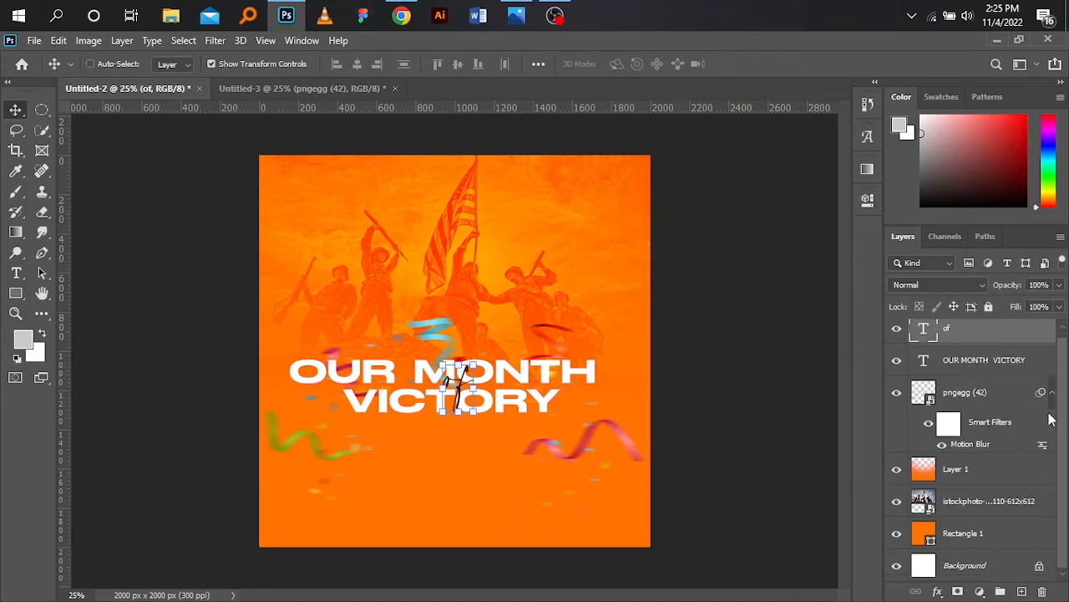
left_click(535, 378, "shift")
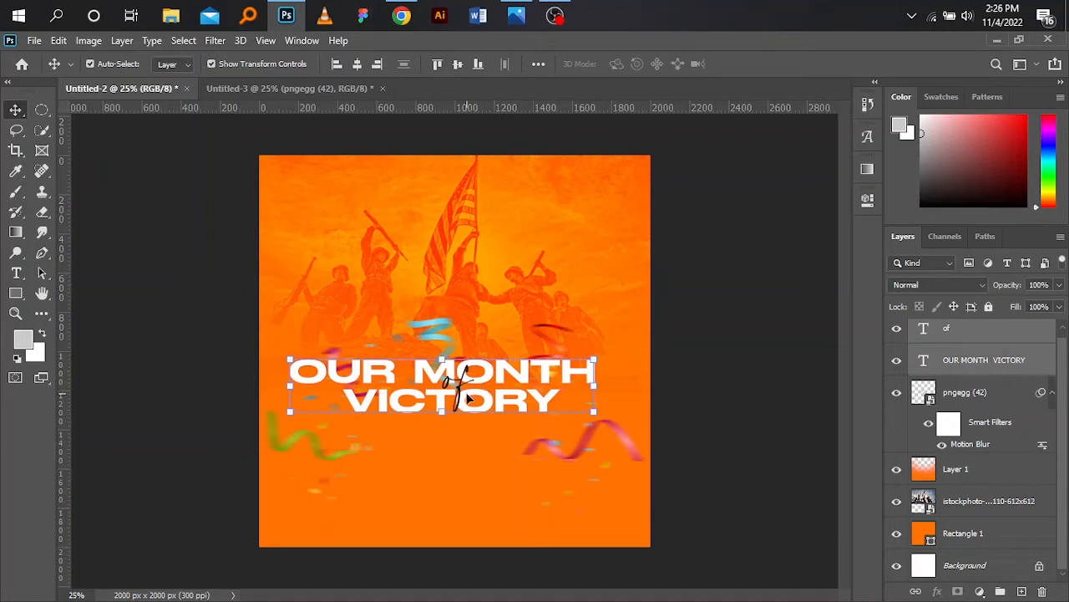
key("ctrl")
left_click(994, 564, "ctrl")
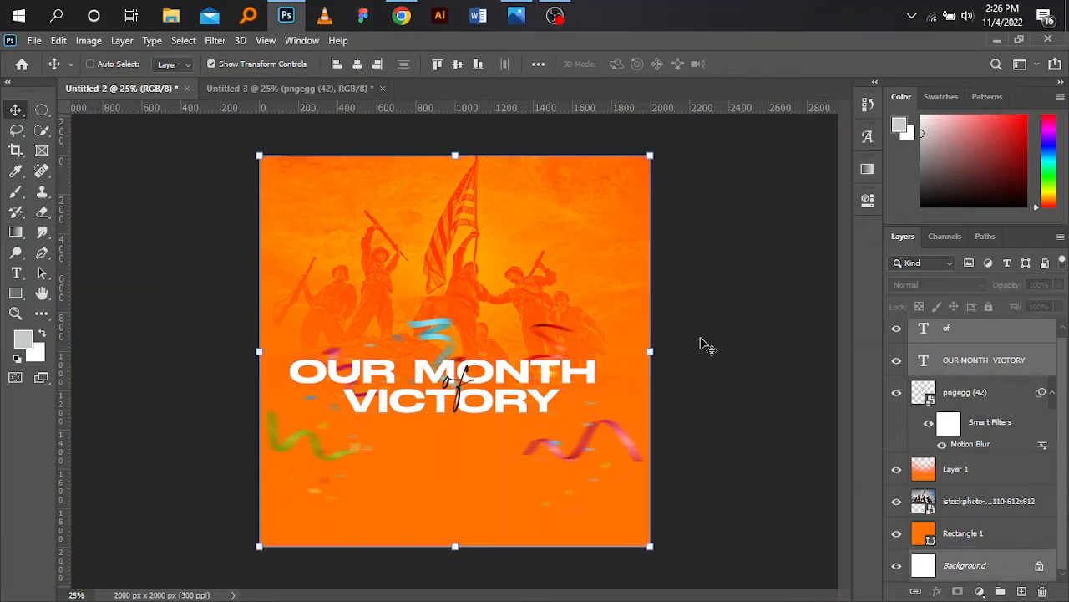
left_click(359, 67)
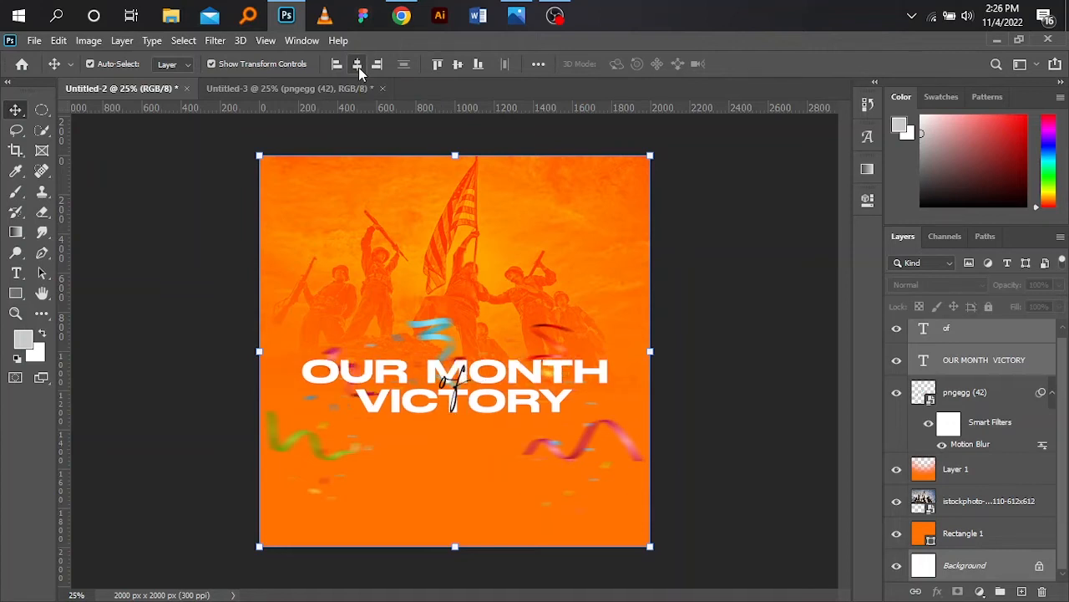
left_click(728, 398)
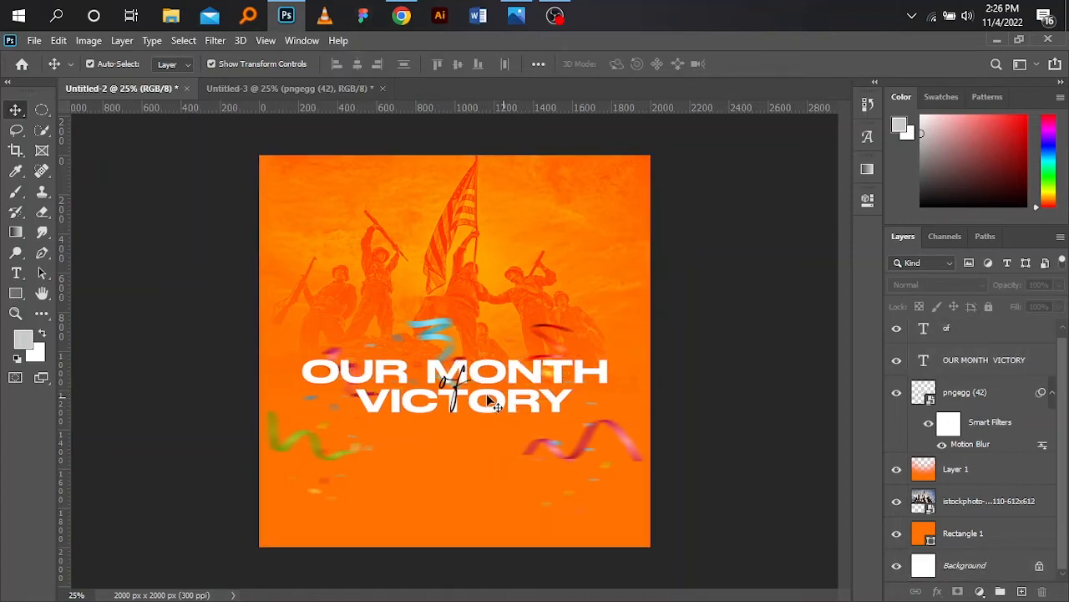
- Nudge the "of" text slightly left over the headline
left_click(464, 390)
left_click_drag(462, 387, 460, 386)
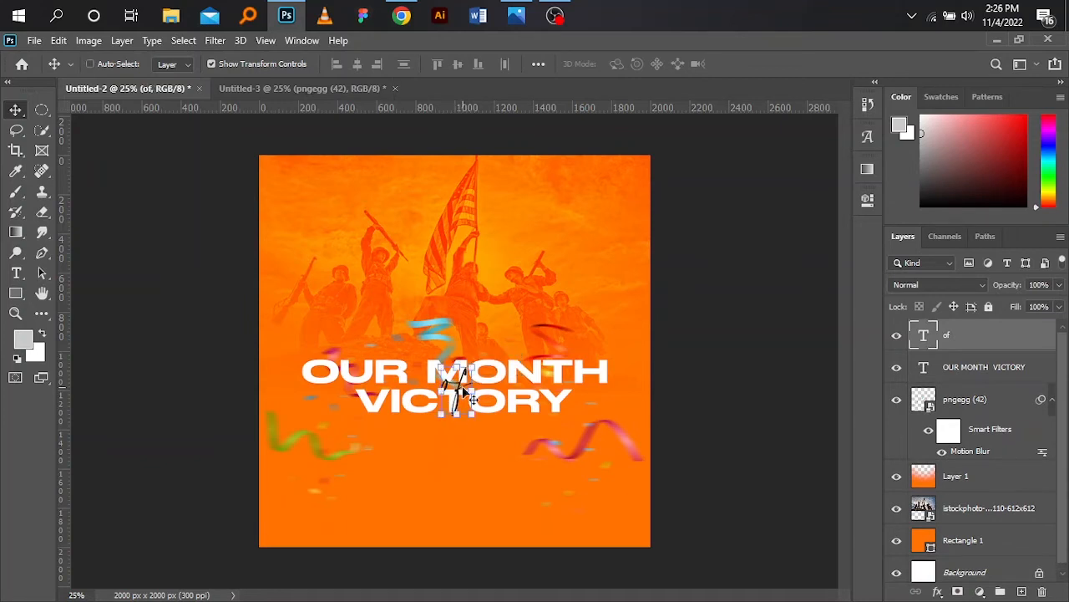
left_click(683, 372)
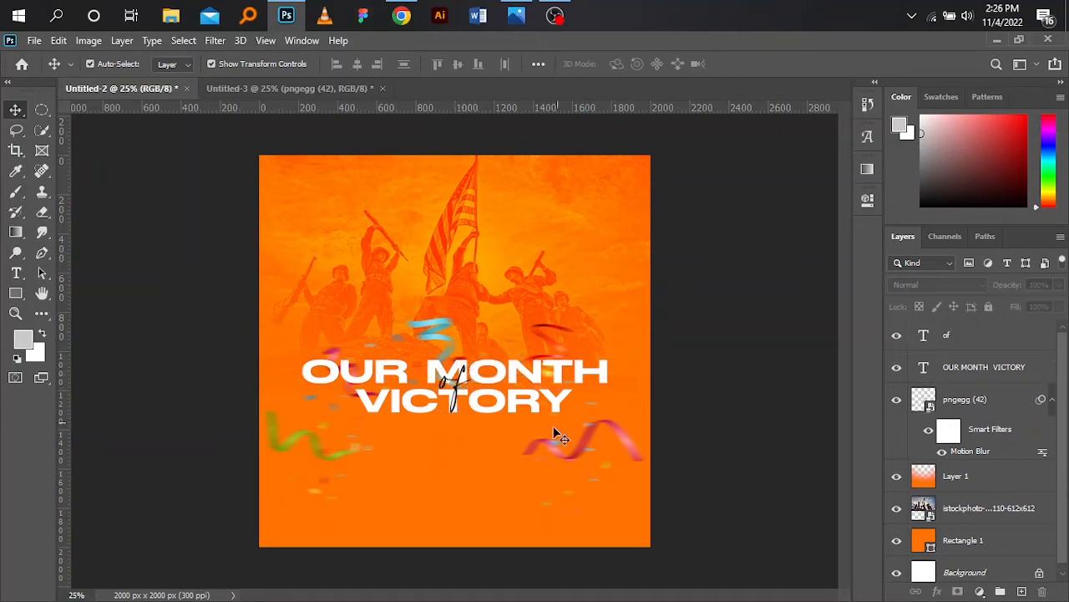
- Set the "of" text colour to red ff0000
left_click(455, 378)
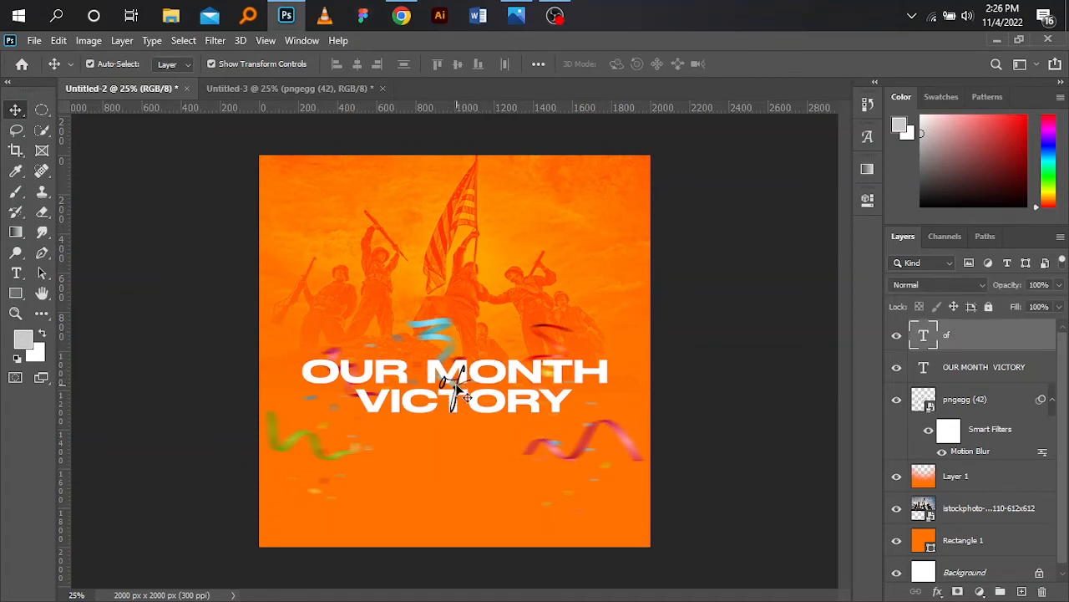
left_click(868, 199)
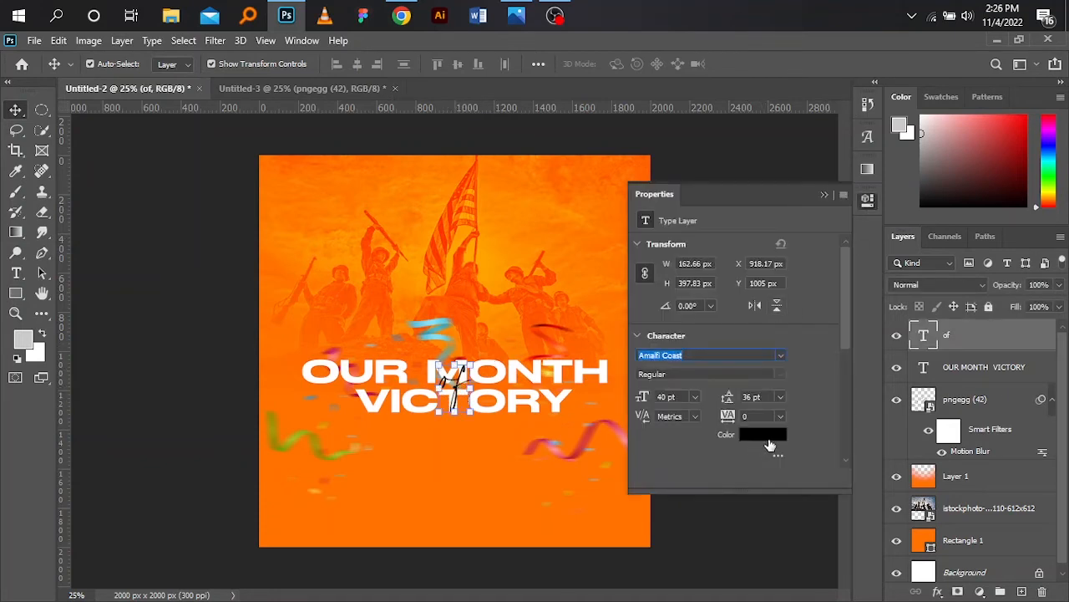
left_click(768, 439)
left_click_drag(706, 284, 812, 207)
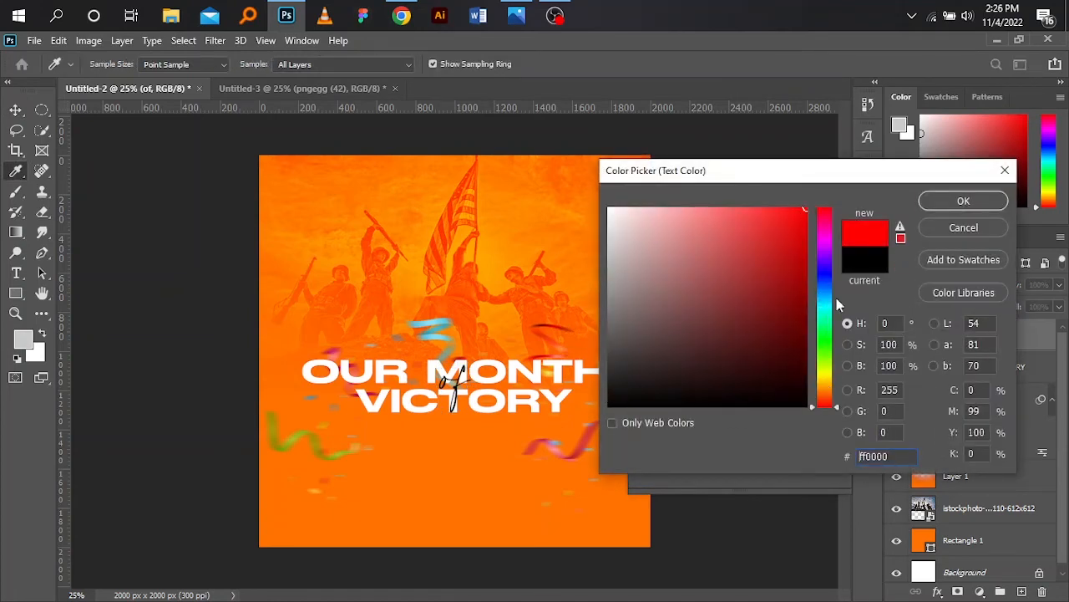
left_click_drag(826, 230, 826, 209)
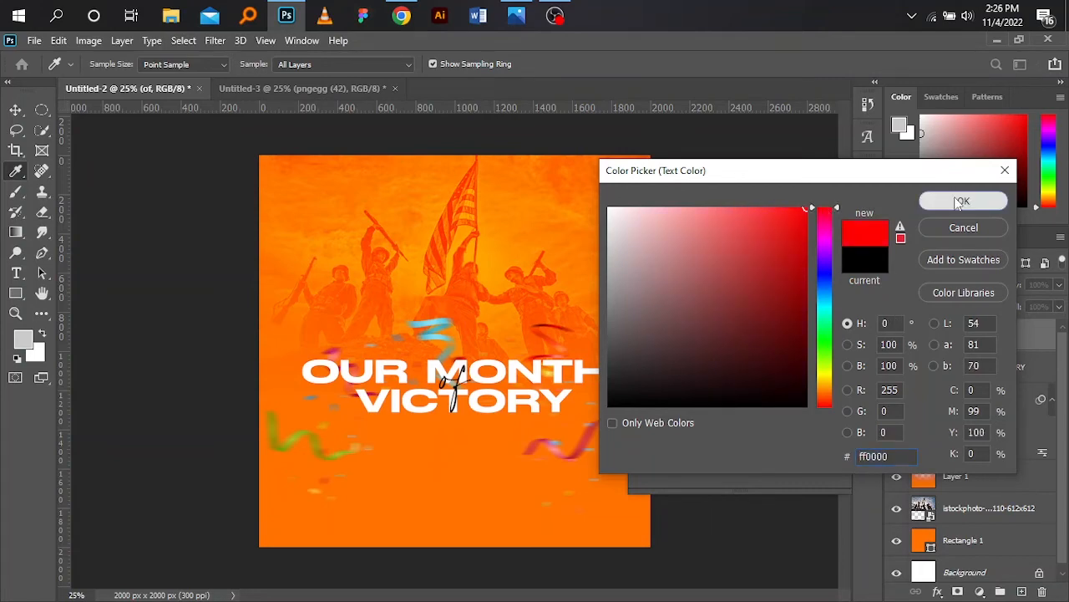
left_click(961, 202)
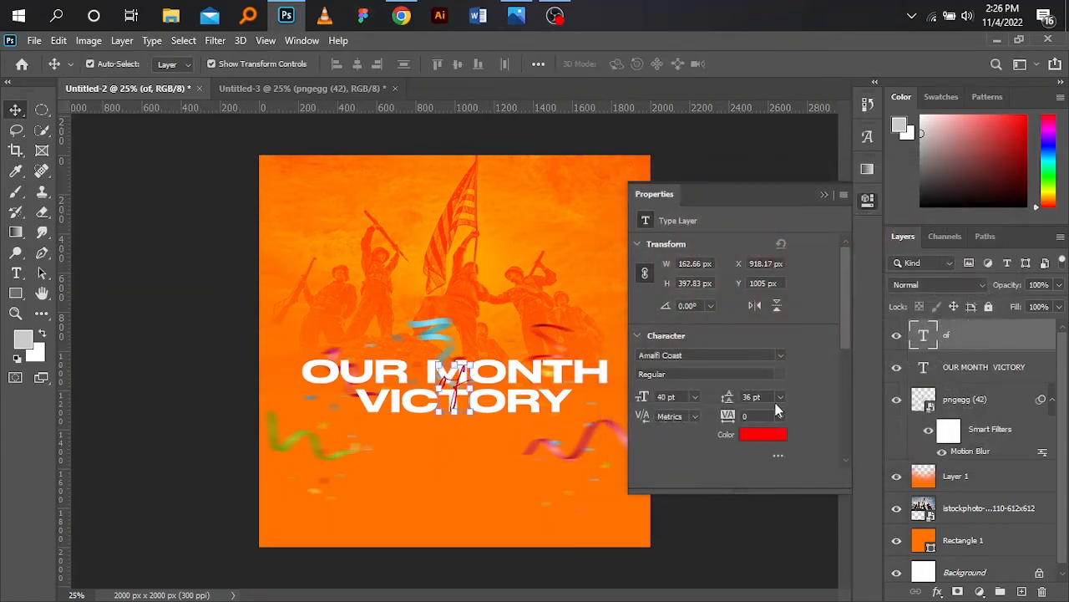
- Inspect the properties of the gradient overlay layer
left_click(824, 197)
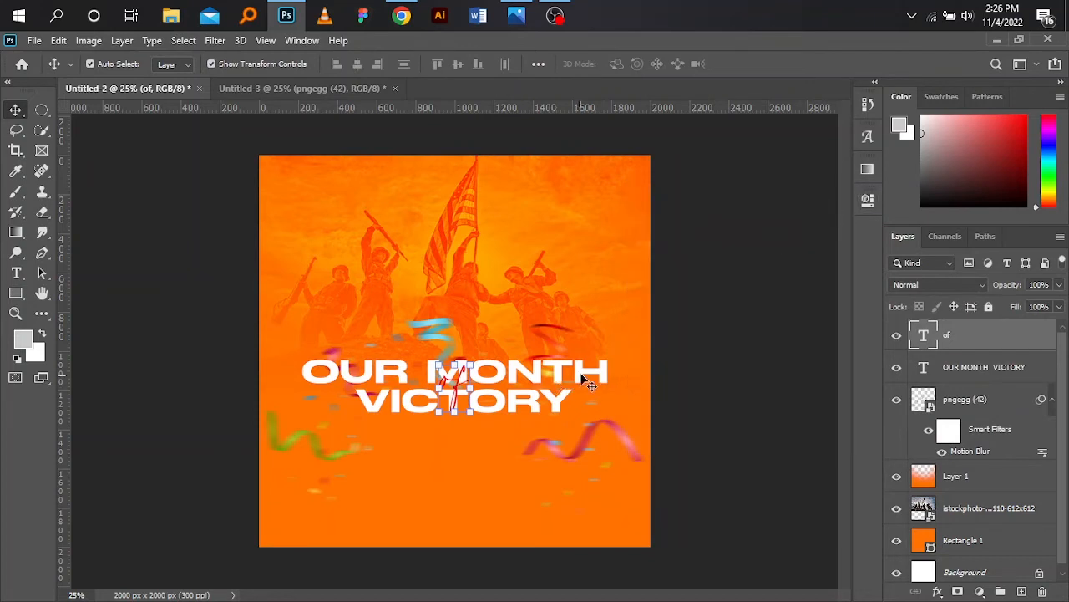
left_click(488, 512)
left_click(873, 205)
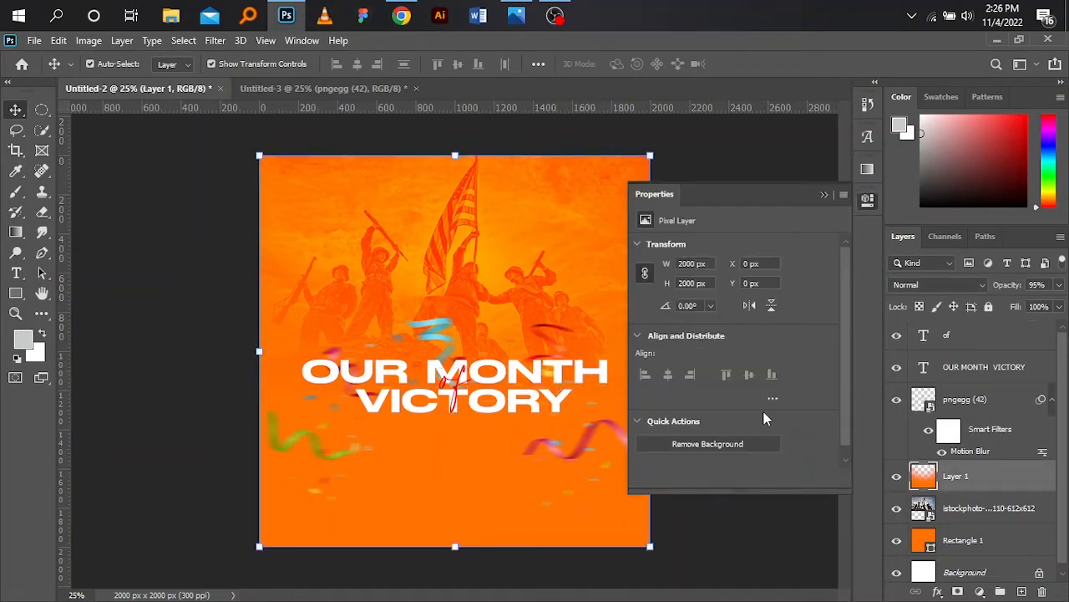
left_click_drag(847, 283, 831, 403)
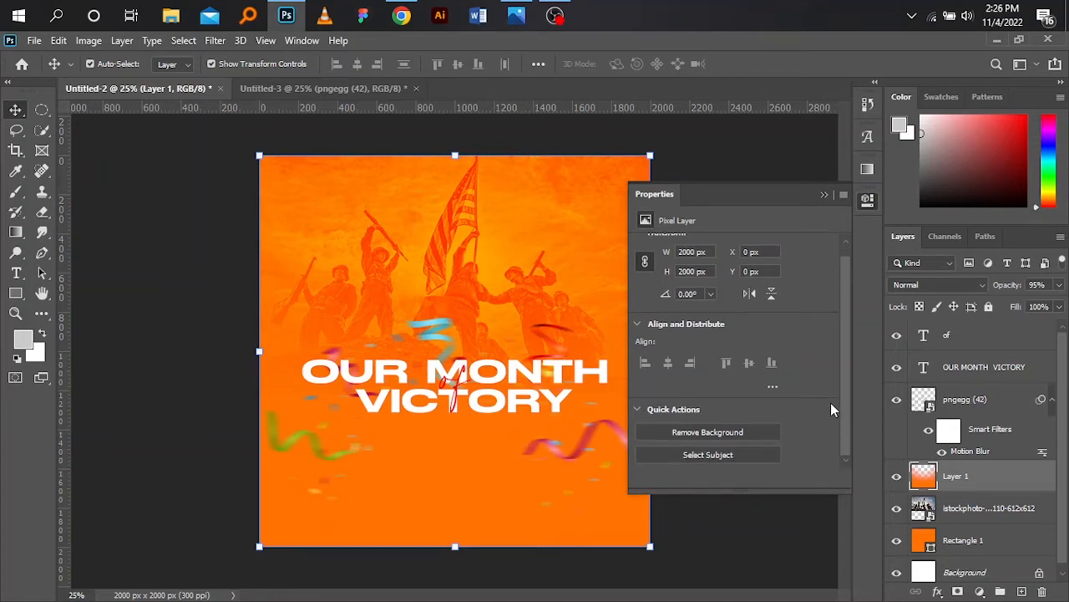
left_click(825, 197)
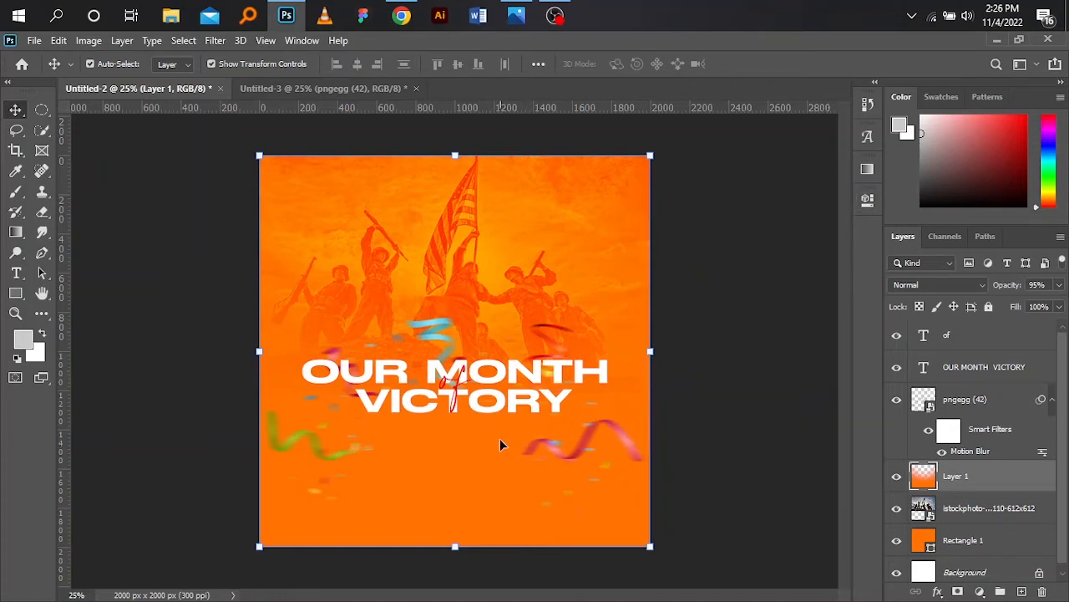
- Try recolouring the orange background rectangle's fill to red d9001f, then undo the change
left_click(930, 543)
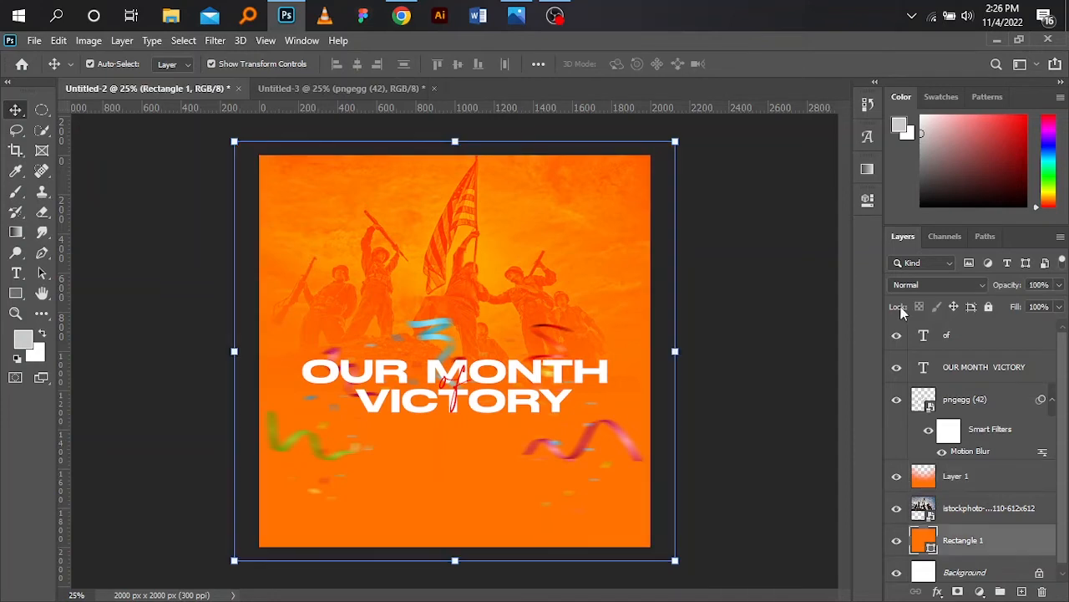
left_click(871, 205)
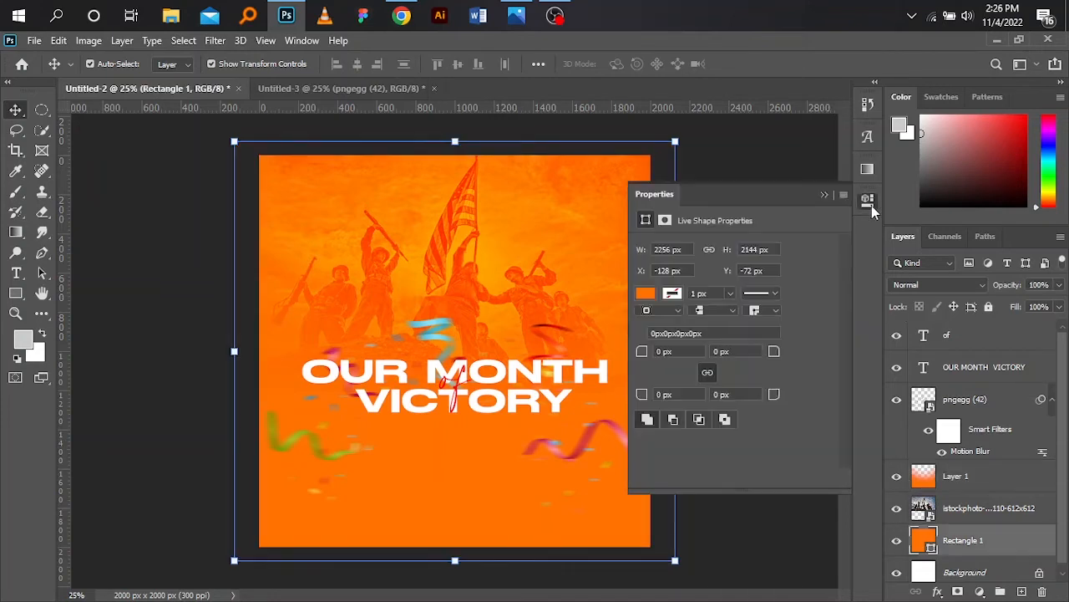
left_click(648, 294)
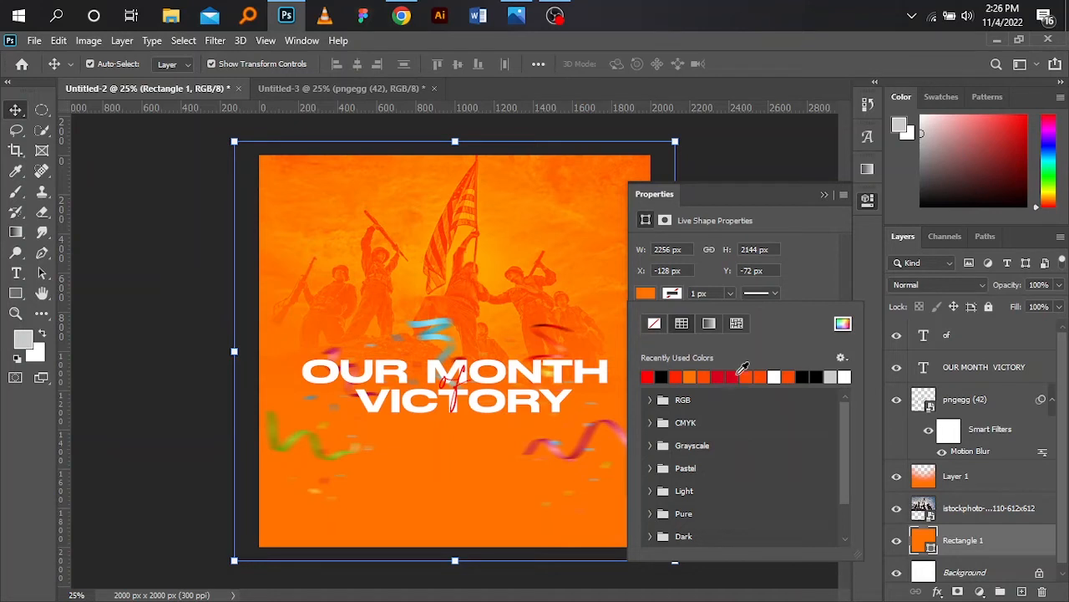
left_click(737, 376)
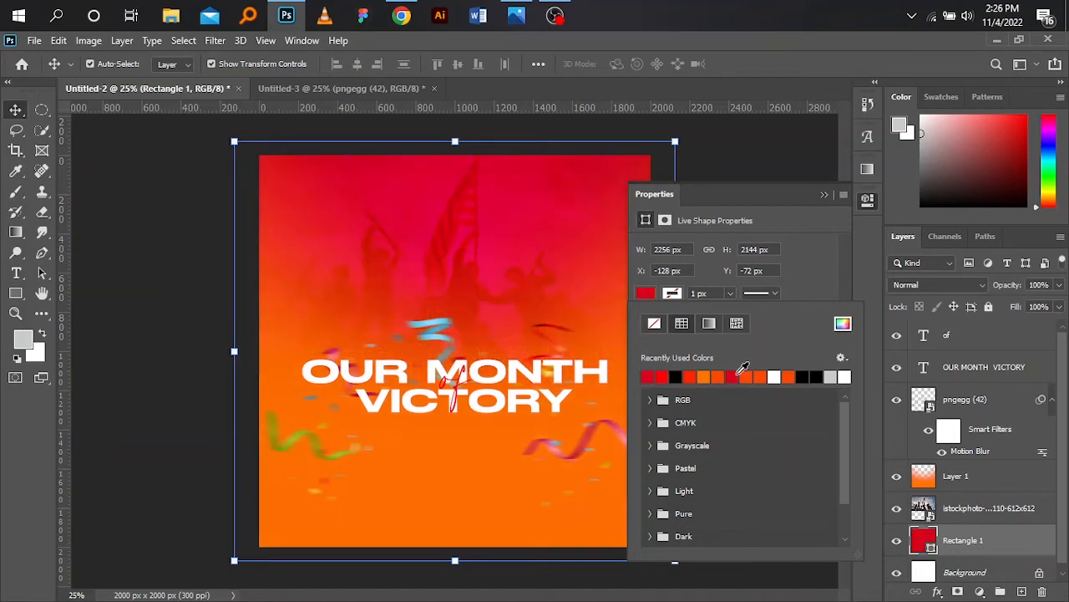
left_click(842, 323)
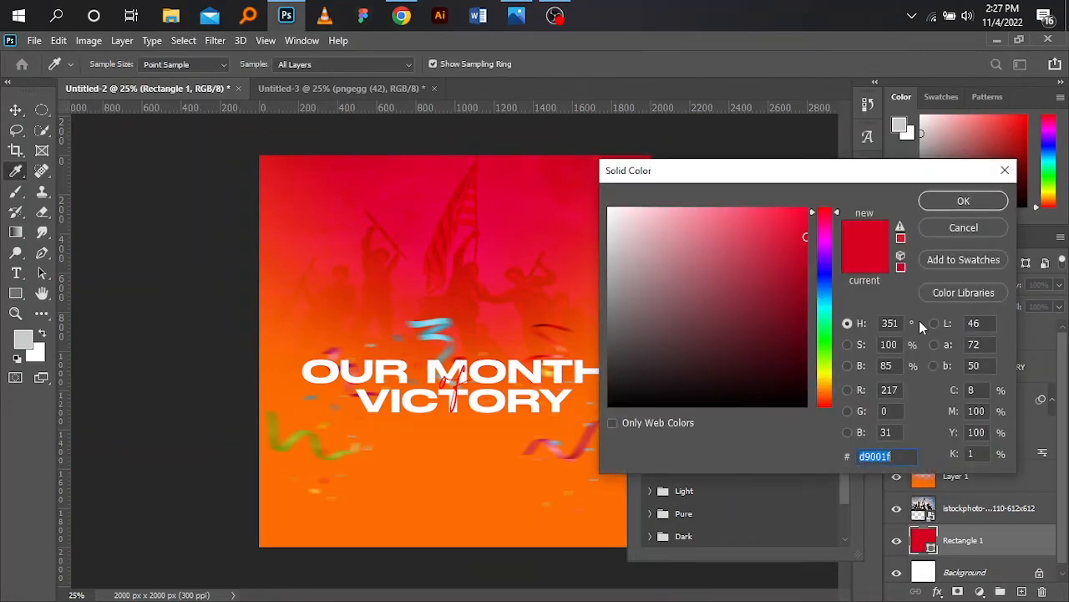
left_click(953, 201)
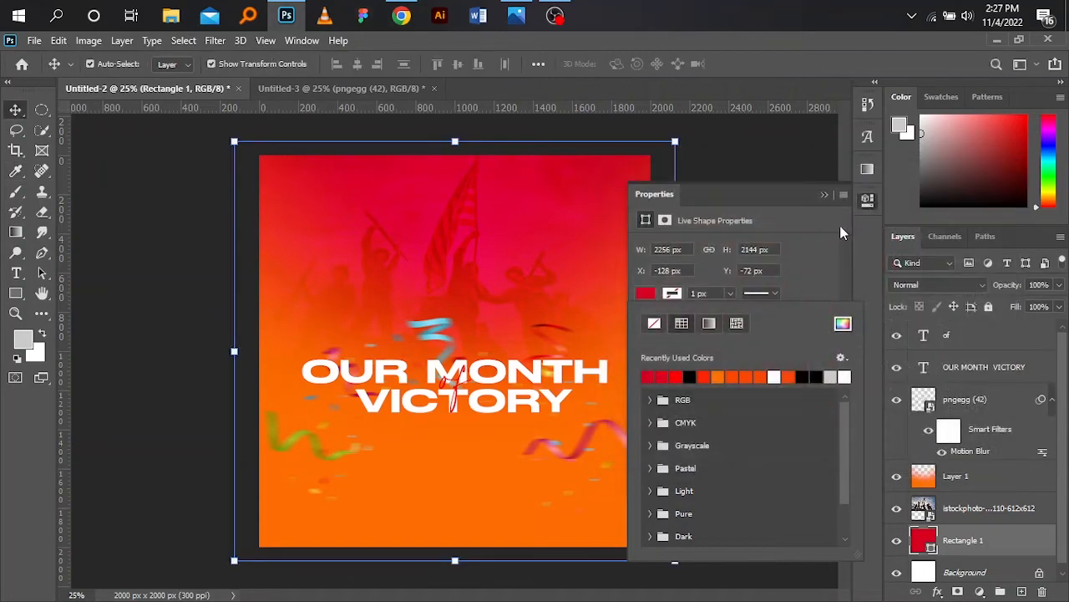
left_click(824, 195)
key("ctrl+z")
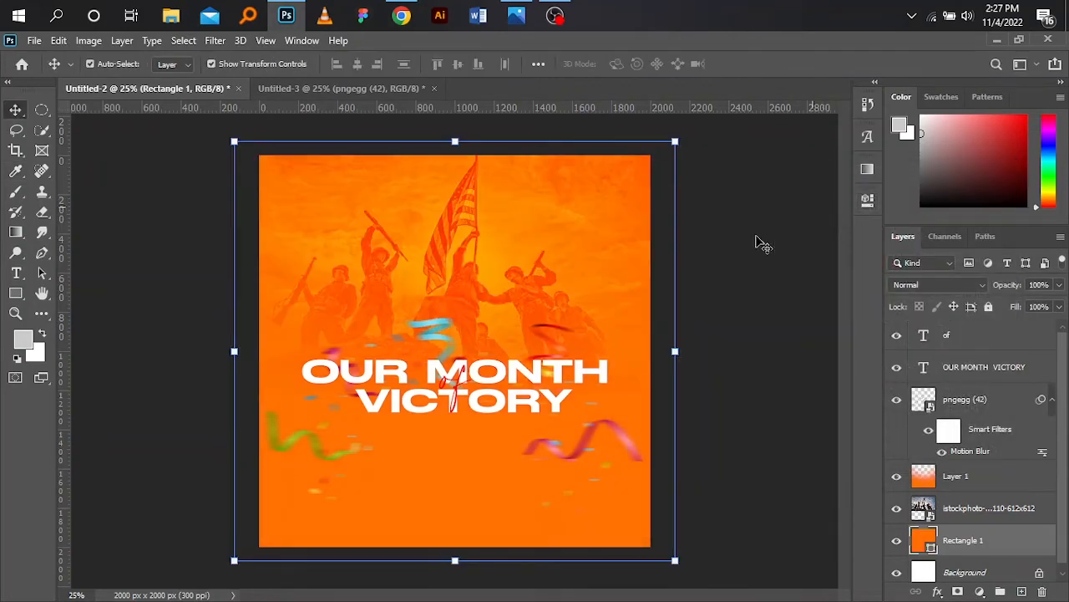
- Set the "of" text colour to crimson d9001f
left_click(457, 384)
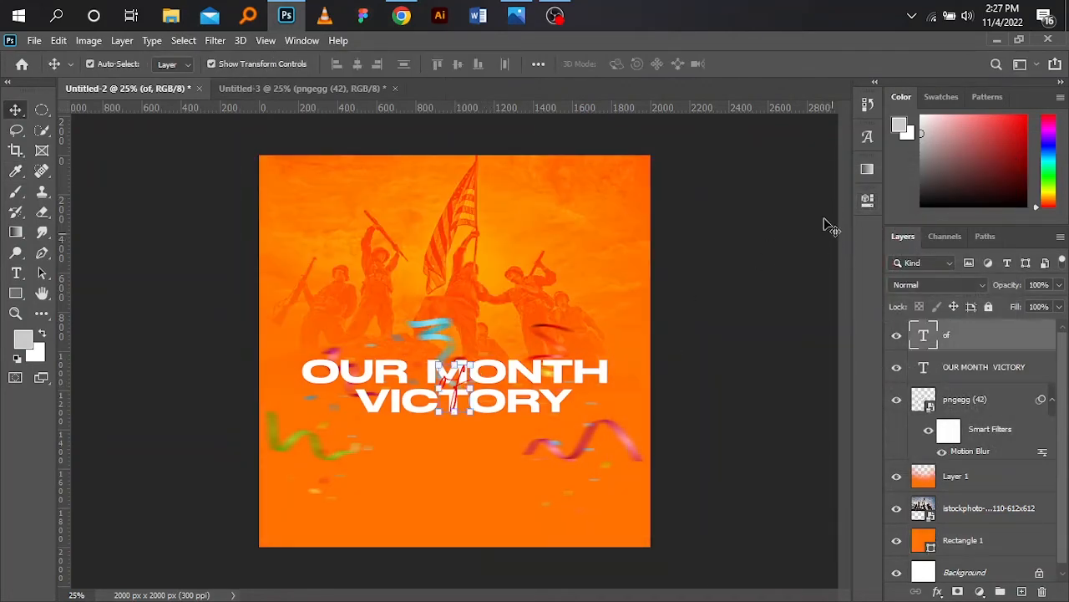
left_click(868, 200)
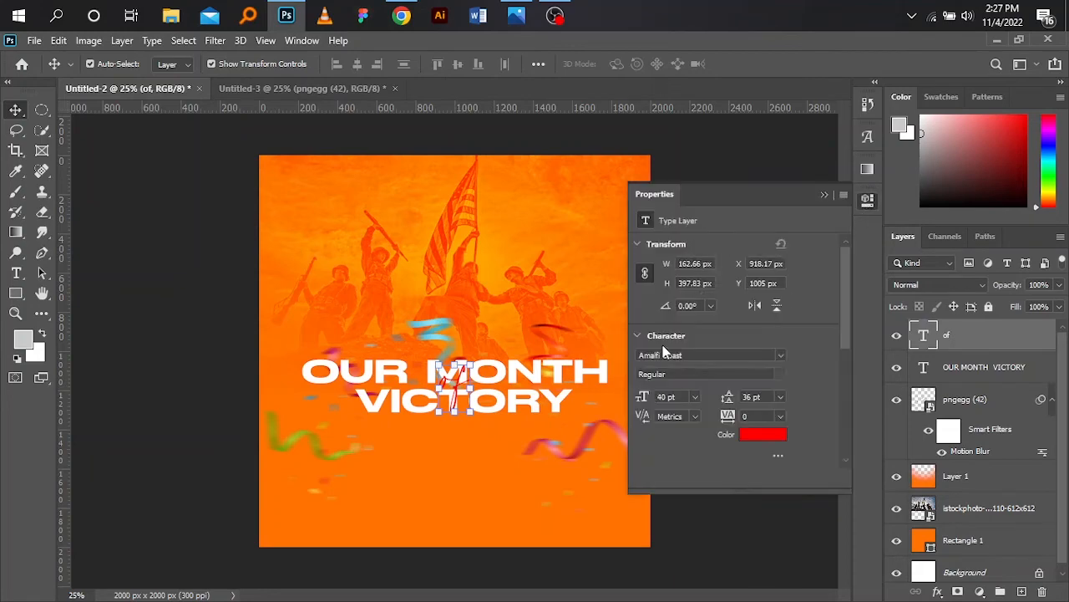
left_click(767, 435)
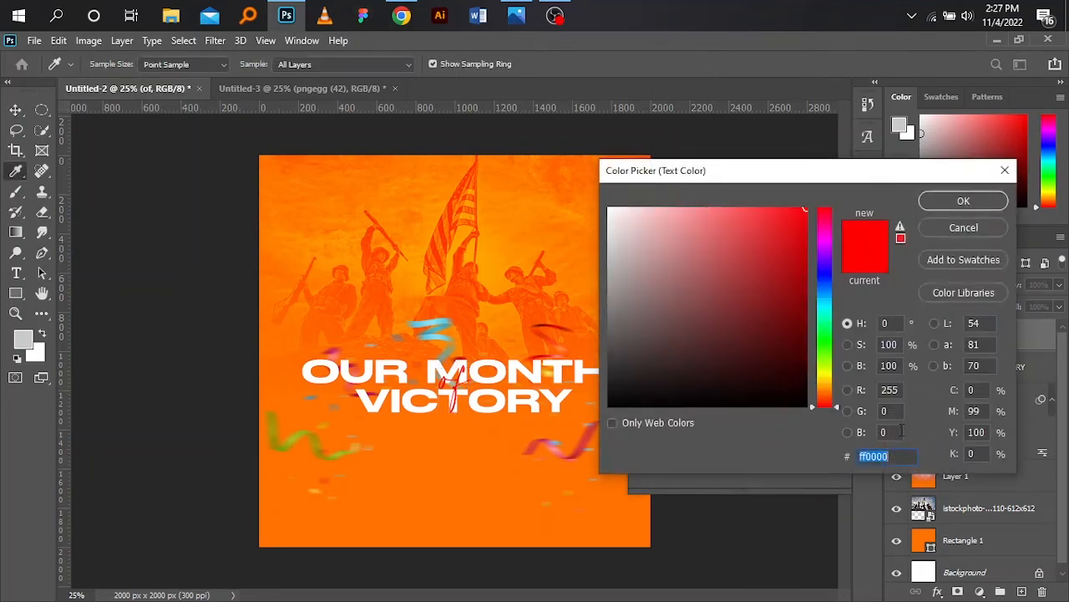
type("d9001f")
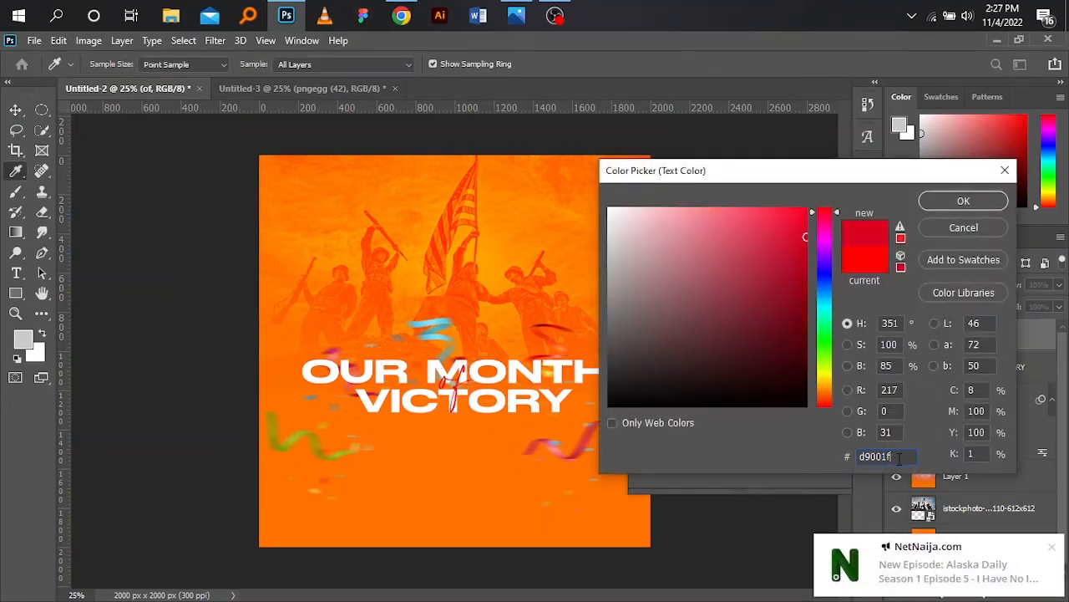
left_click_drag(899, 459, 831, 475)
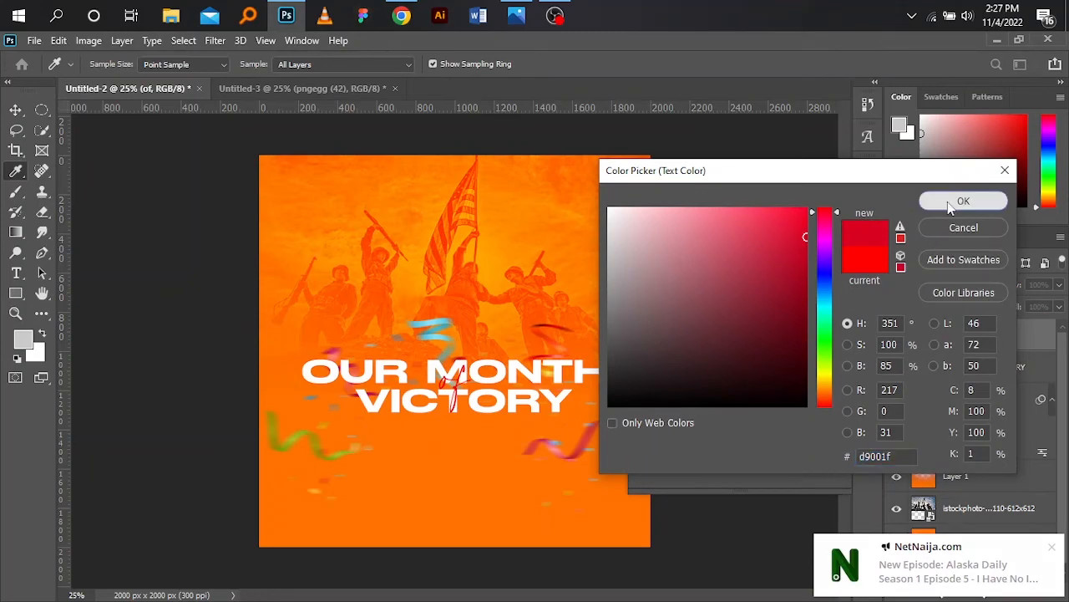
left_click(948, 201)
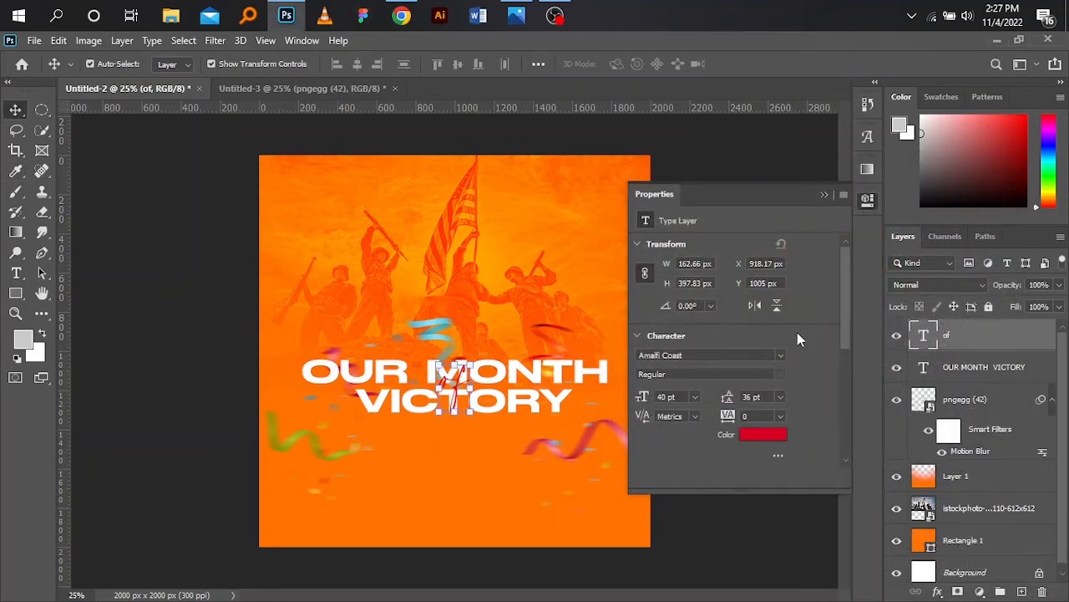
left_click(826, 194)
left_click(715, 415)
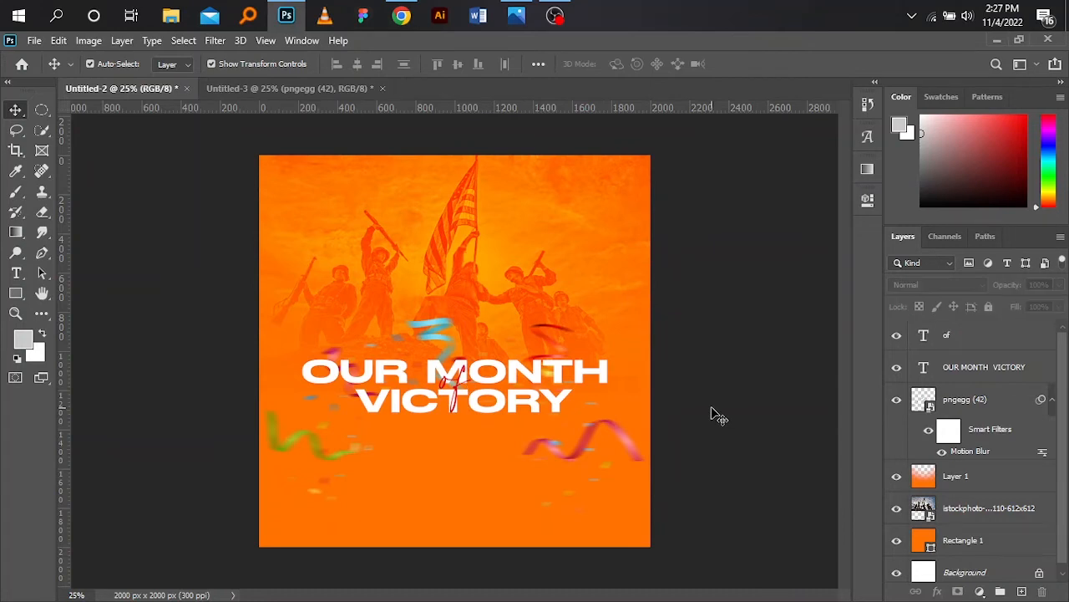
- Search the web for scripture on victory and open a Bible verses page about victory
left_click(252, 88)
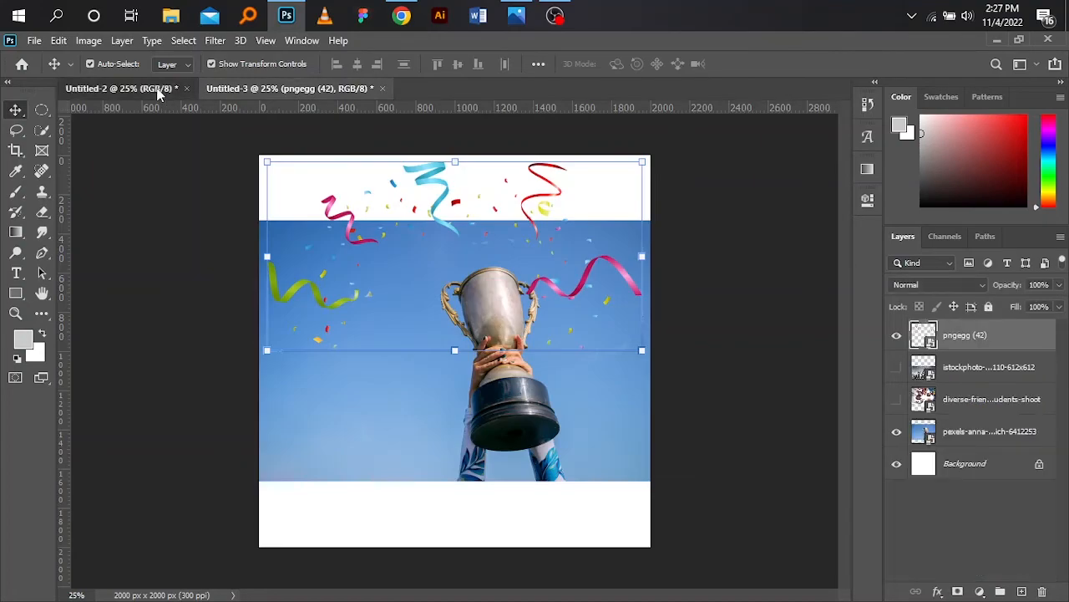
left_click(158, 89)
left_click(404, 14)
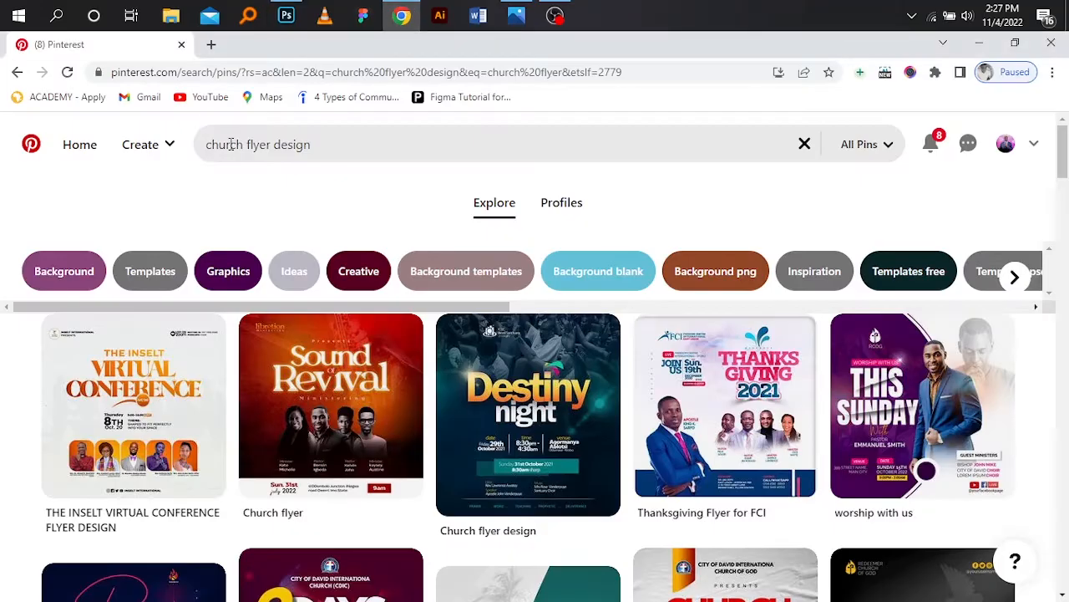
left_click(210, 43)
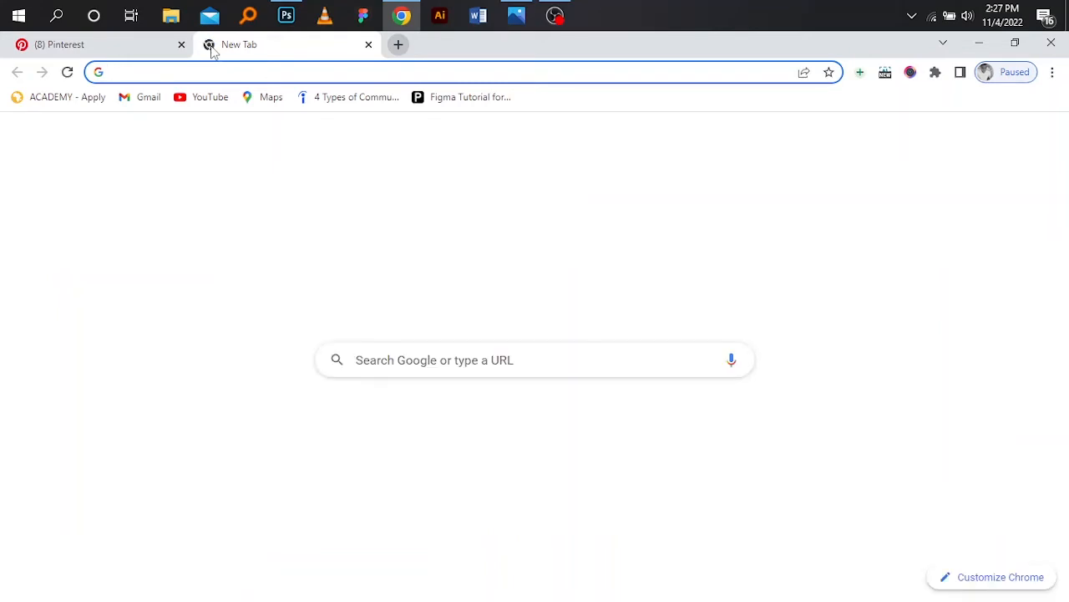
type("scripture")
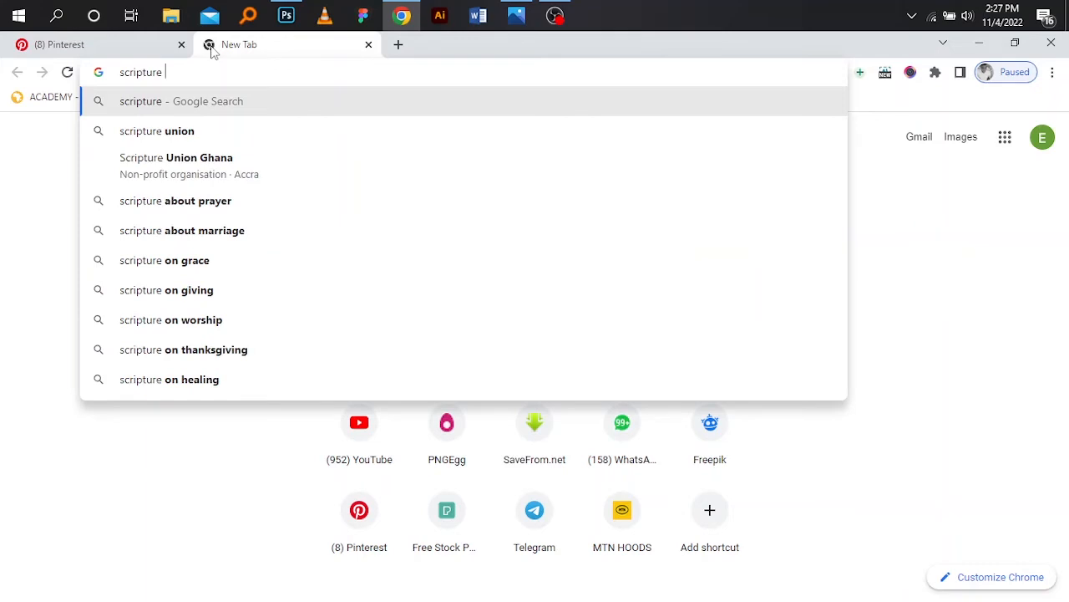
type(" on vict")
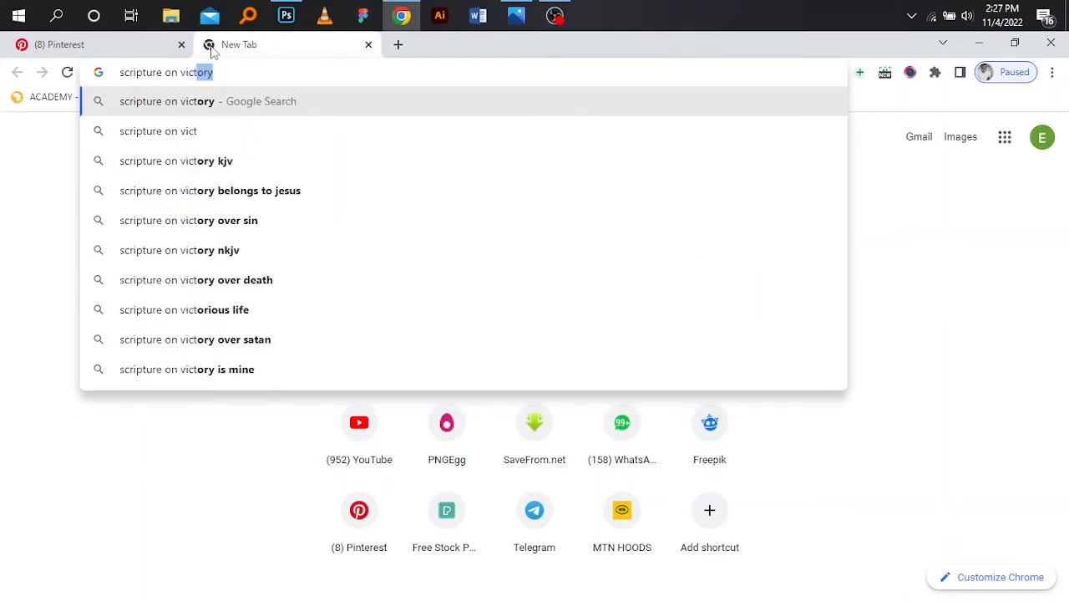
type("ory")
key("Return")
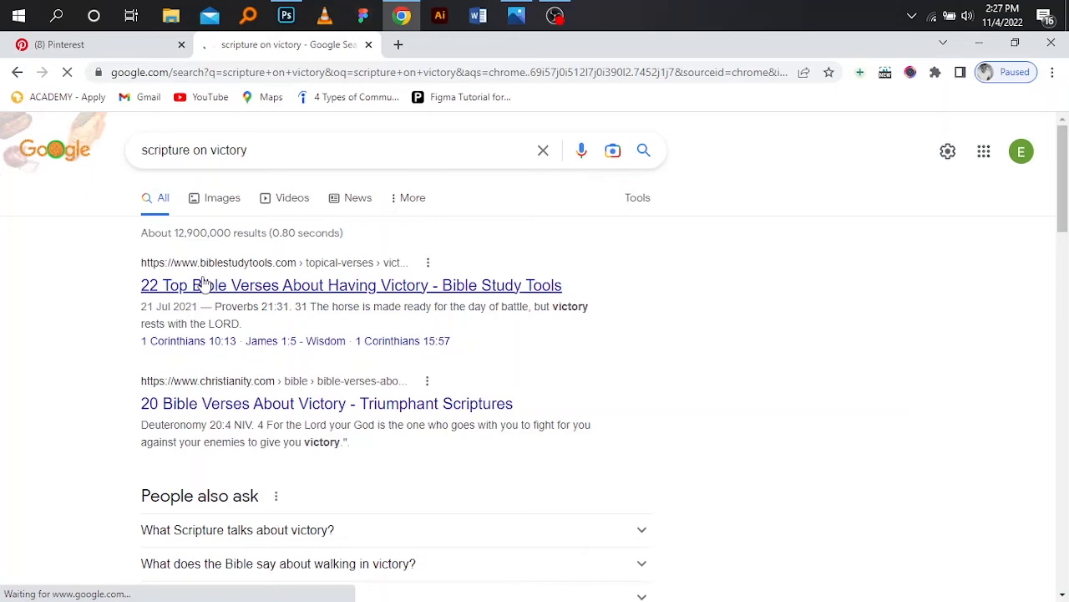
left_click(203, 282)
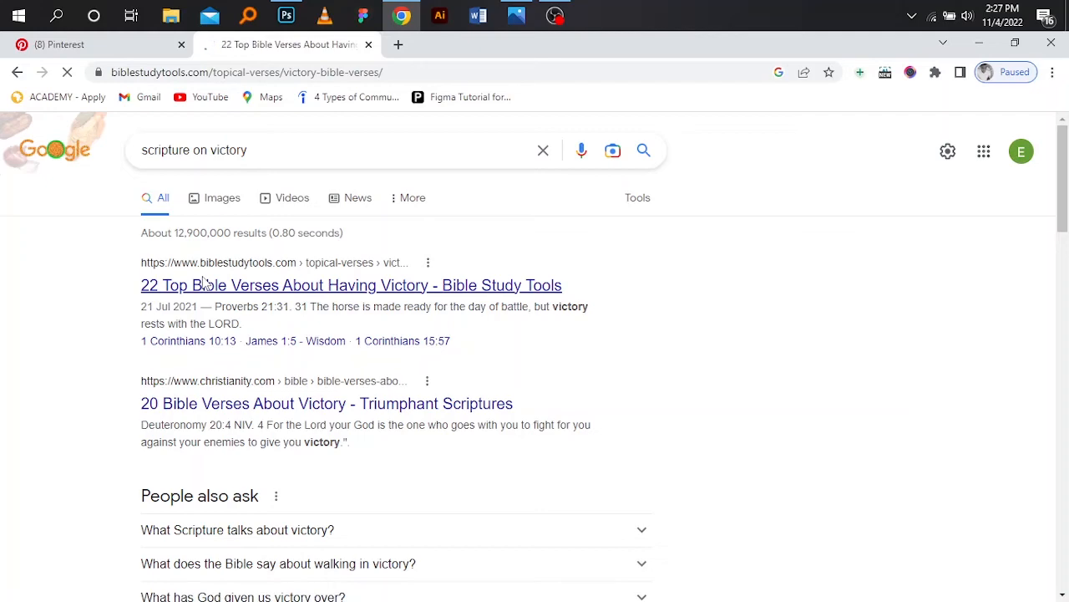
left_click(288, 12)
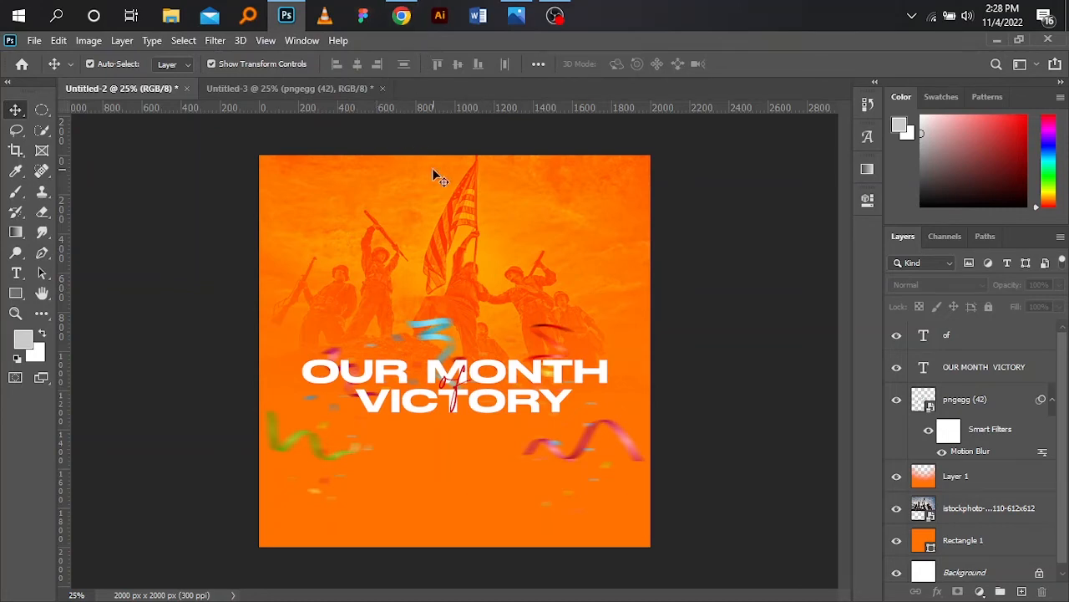
- Draw a rectangle about 684 × 156 px above the right half of the headline and fill it with the recent crimson red
left_click(16, 292)
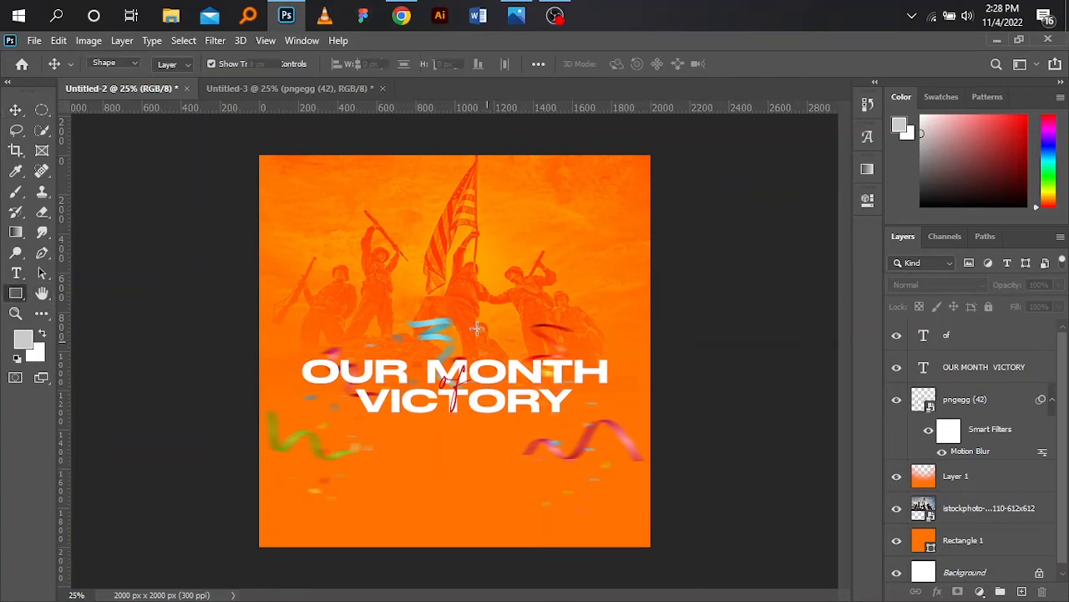
left_click_drag(475, 322, 608, 352)
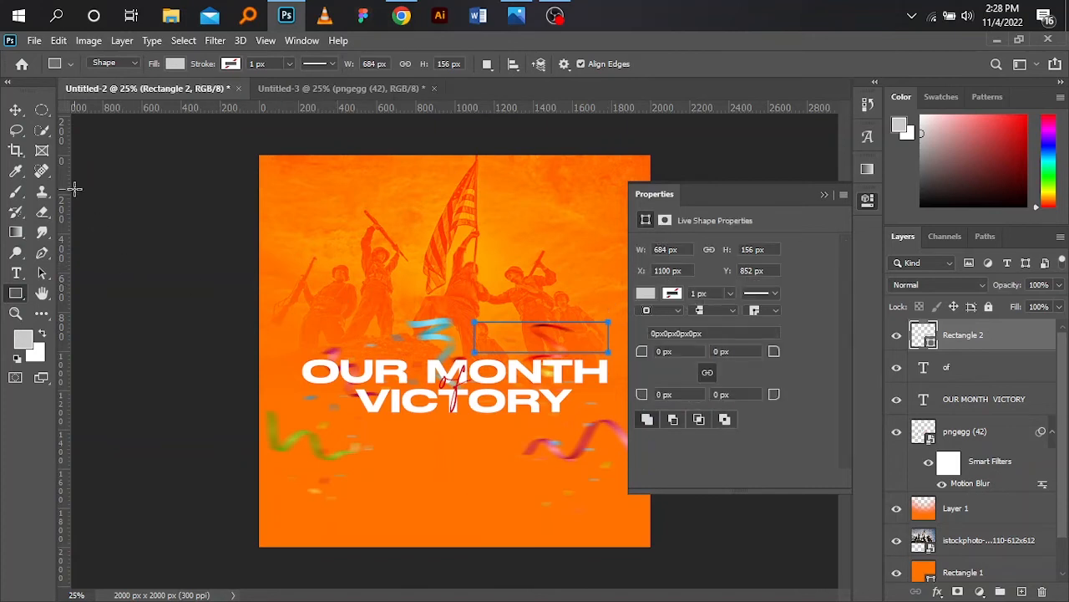
left_click(15, 109)
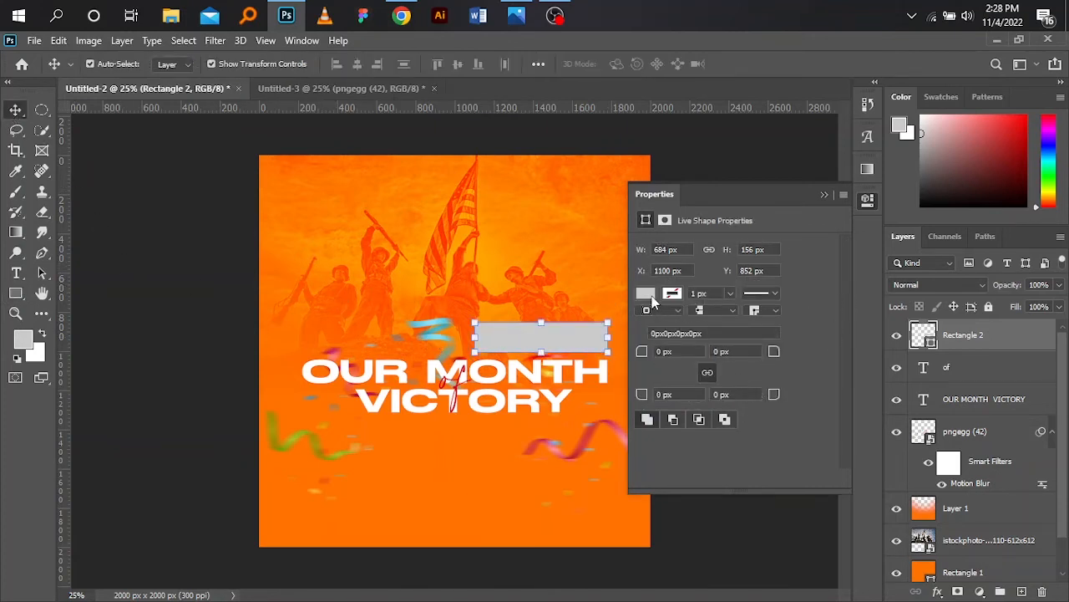
left_click(647, 294)
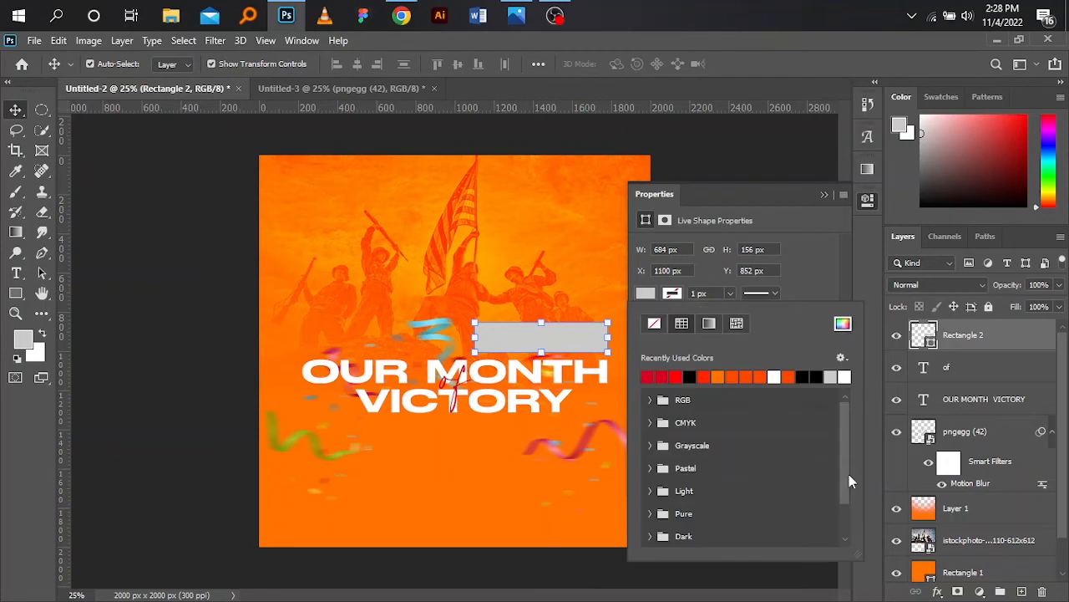
left_click(660, 375)
left_click(826, 193)
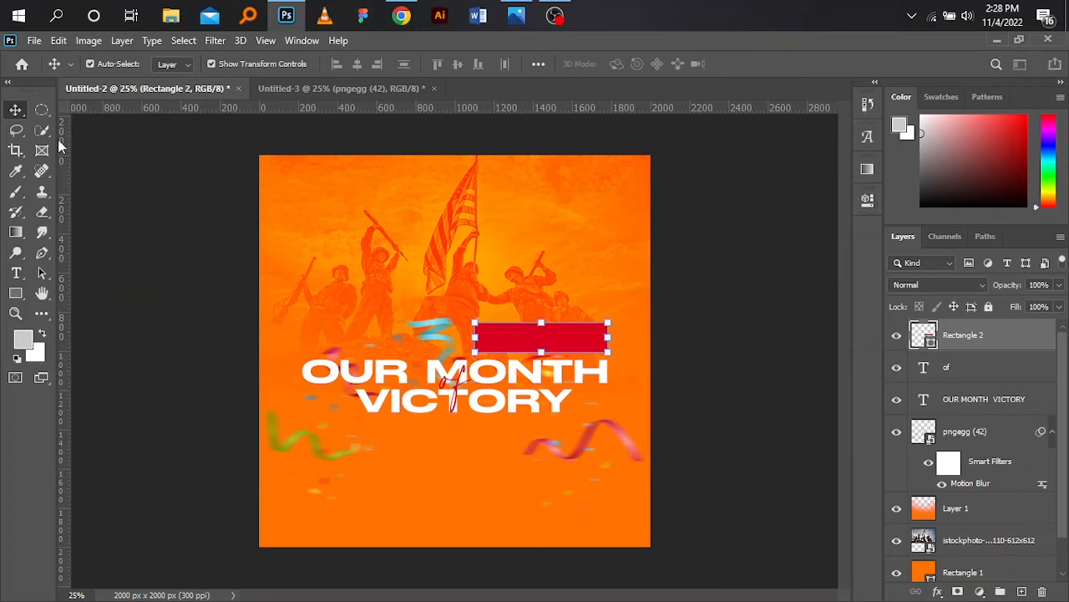
left_click(134, 186)
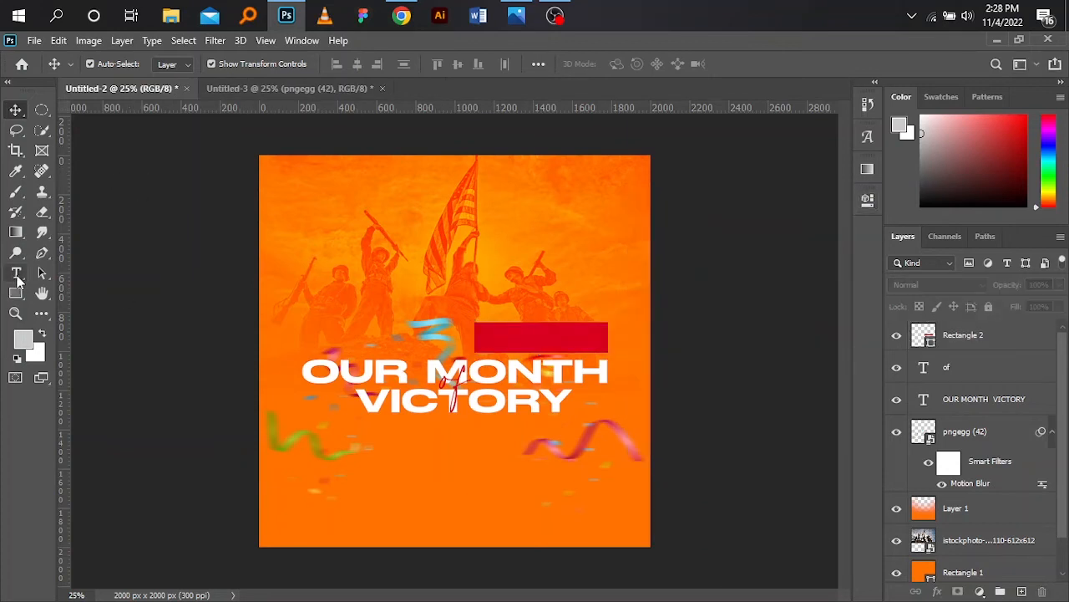
left_click_drag(543, 338, 541, 339)
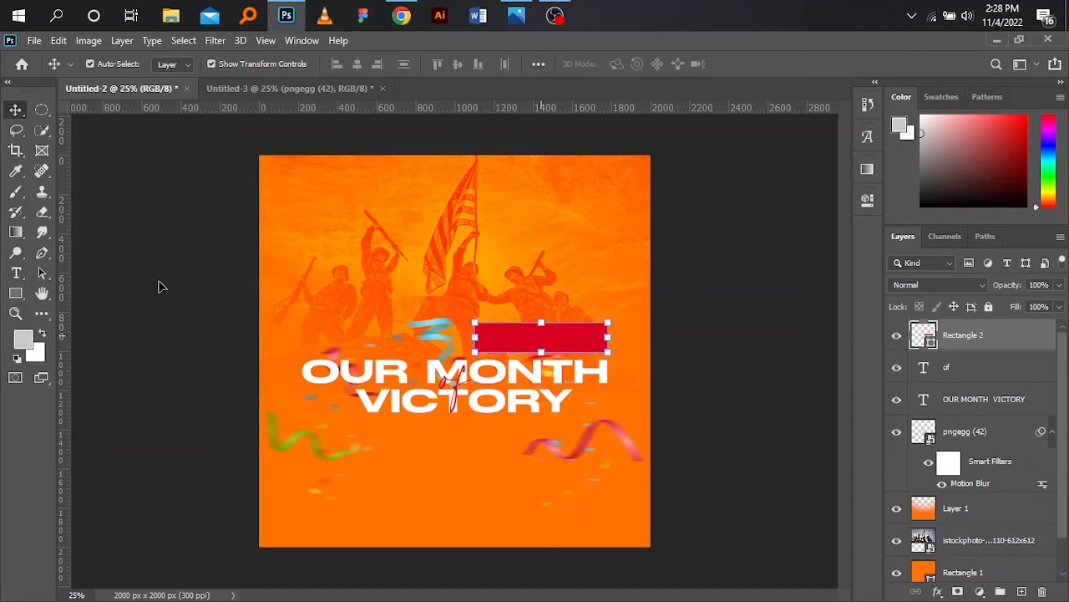
- Add a "november" text layer over the soldiers at the upper left and make it all caps
left_click(16, 273)
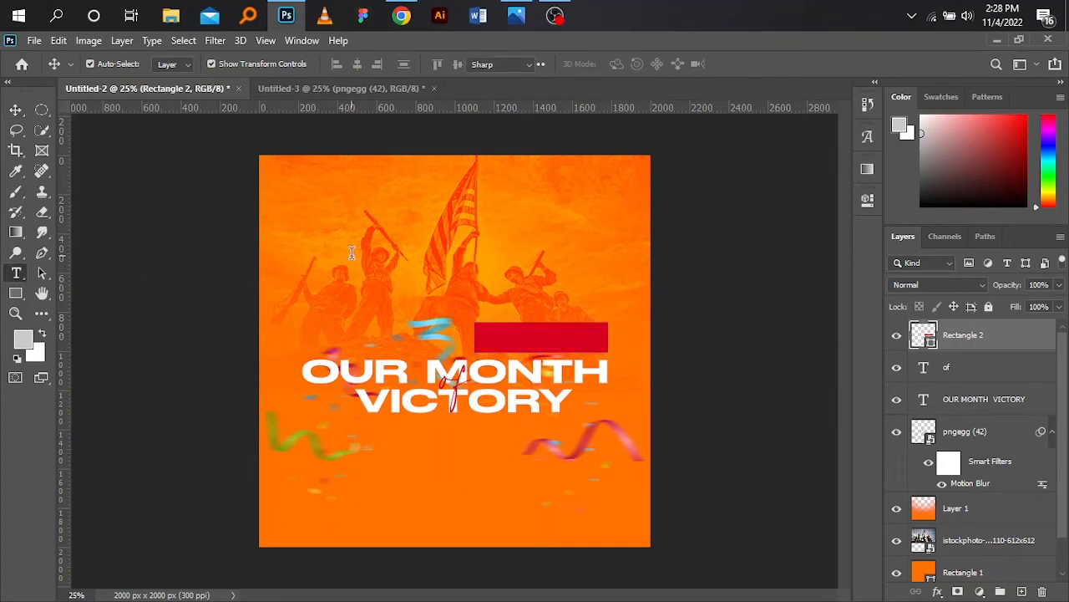
left_click(352, 252)
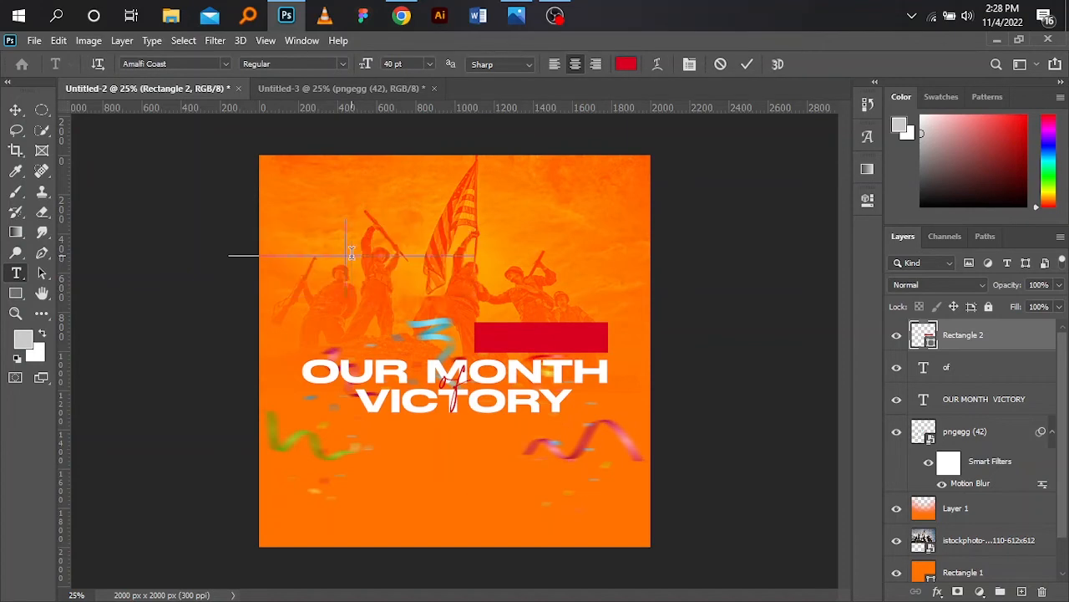
key("Left")
key("Left")
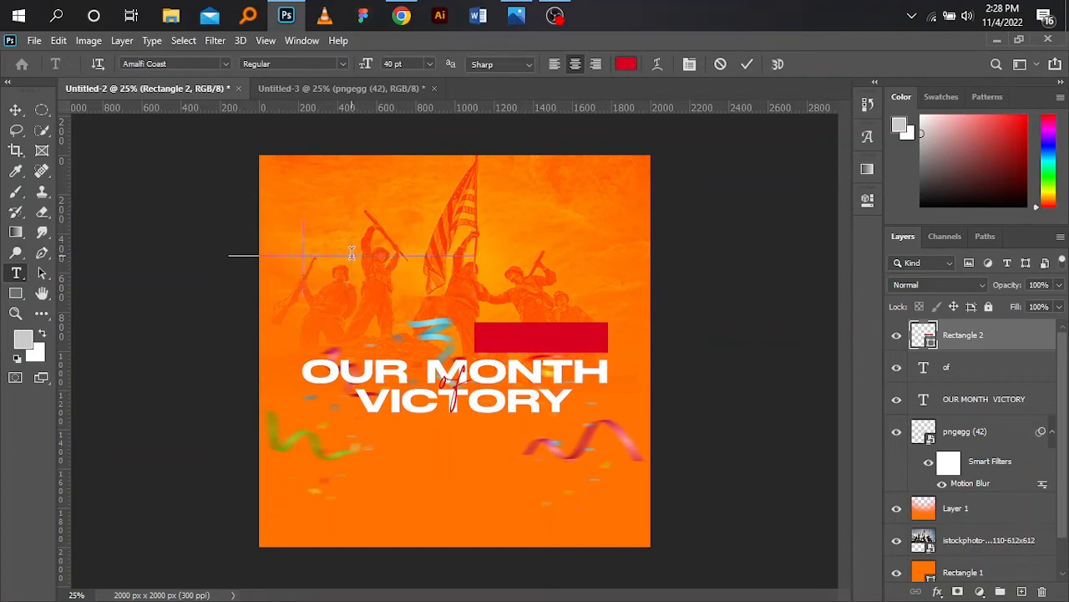
key("ctrl+a")
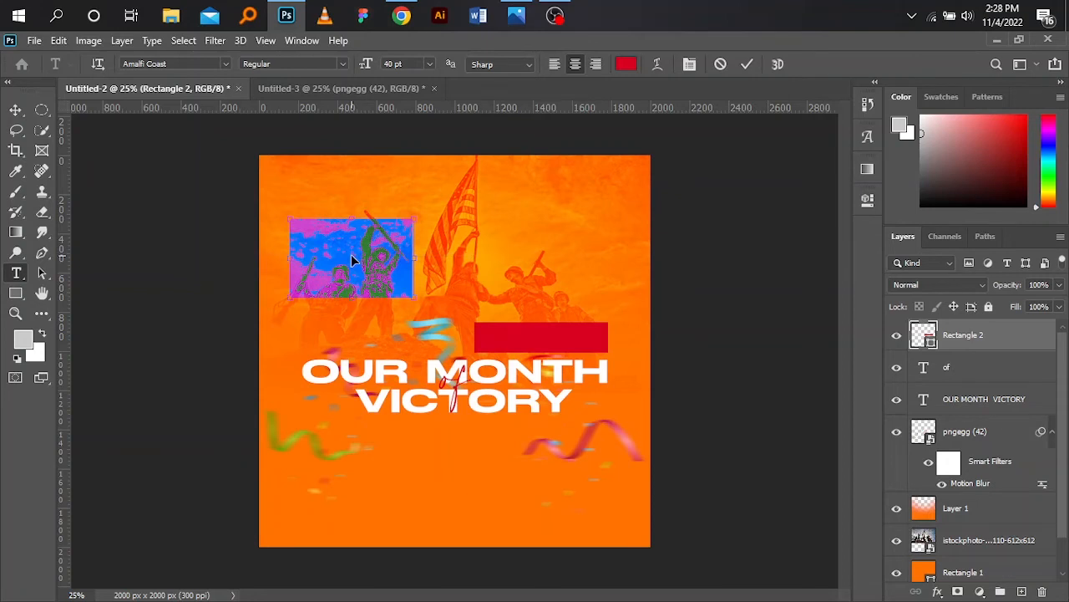
key("BackSpace")
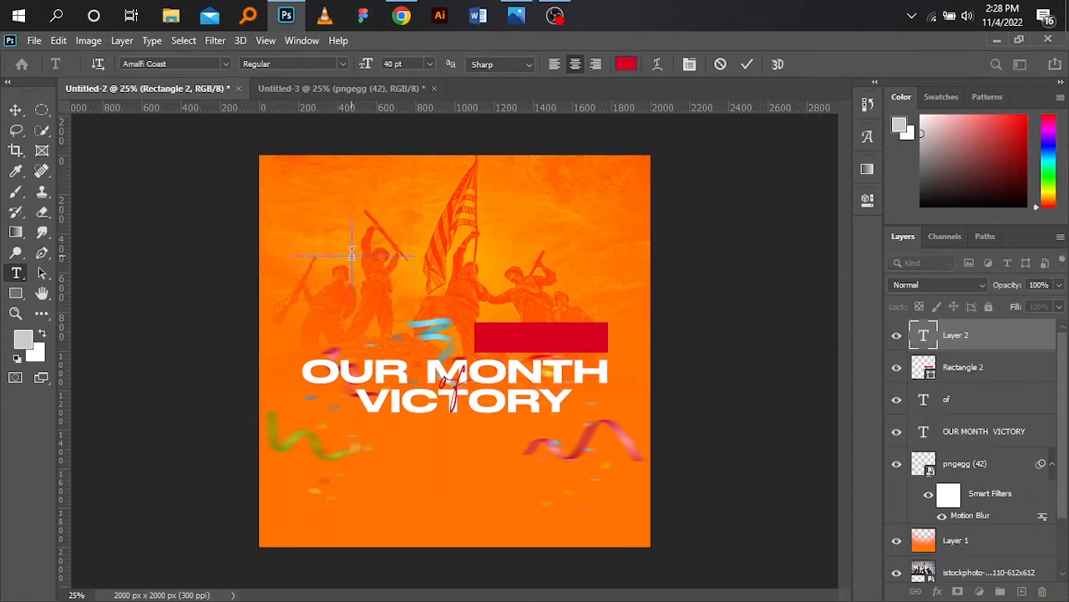
type("november")
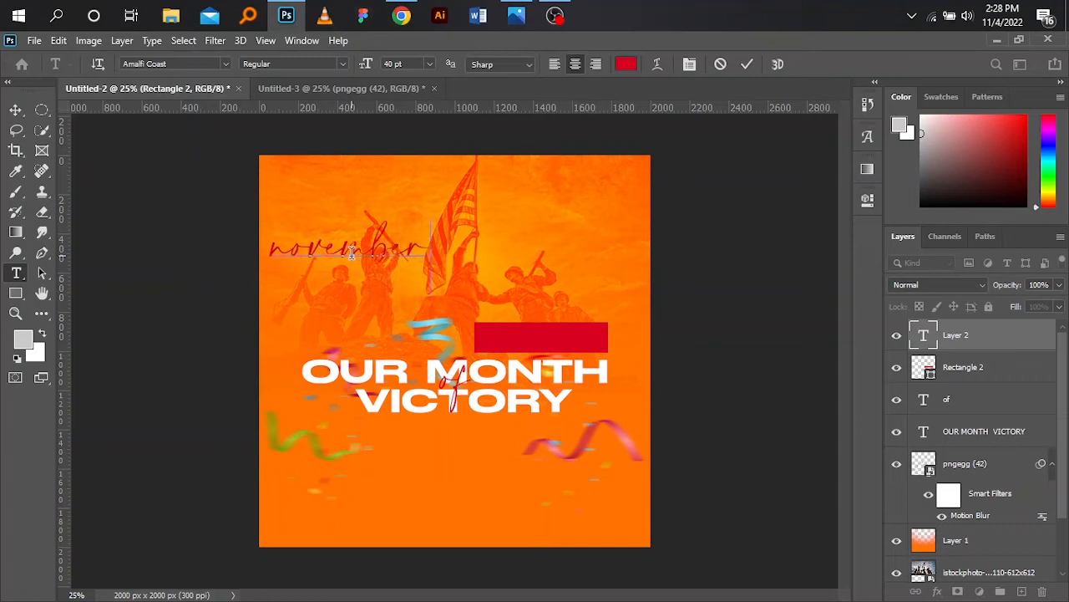
key("Left")
key("Left")
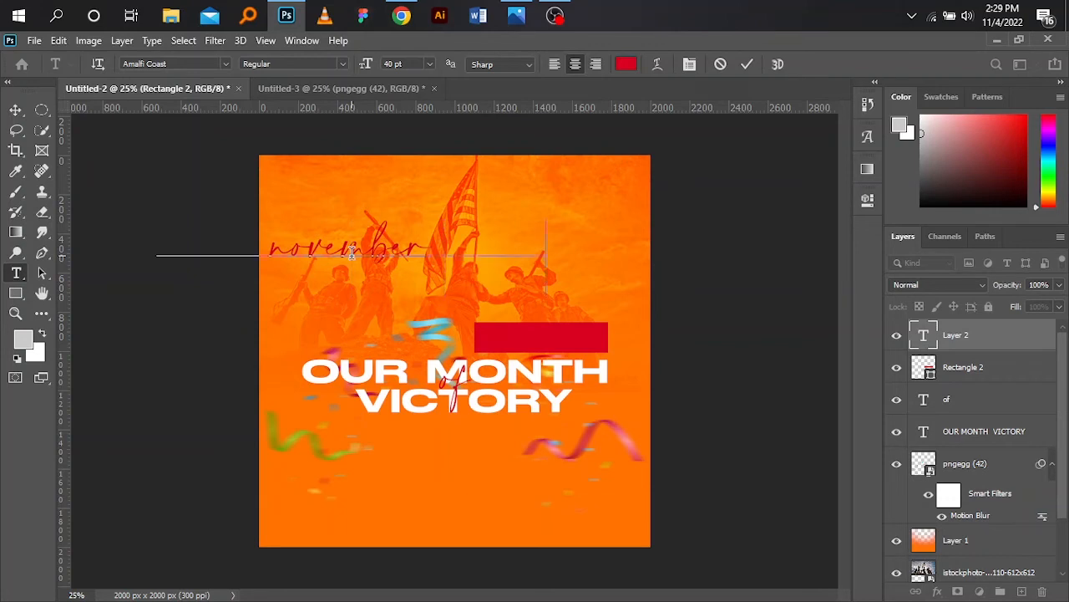
key("ctrl+shift+k")
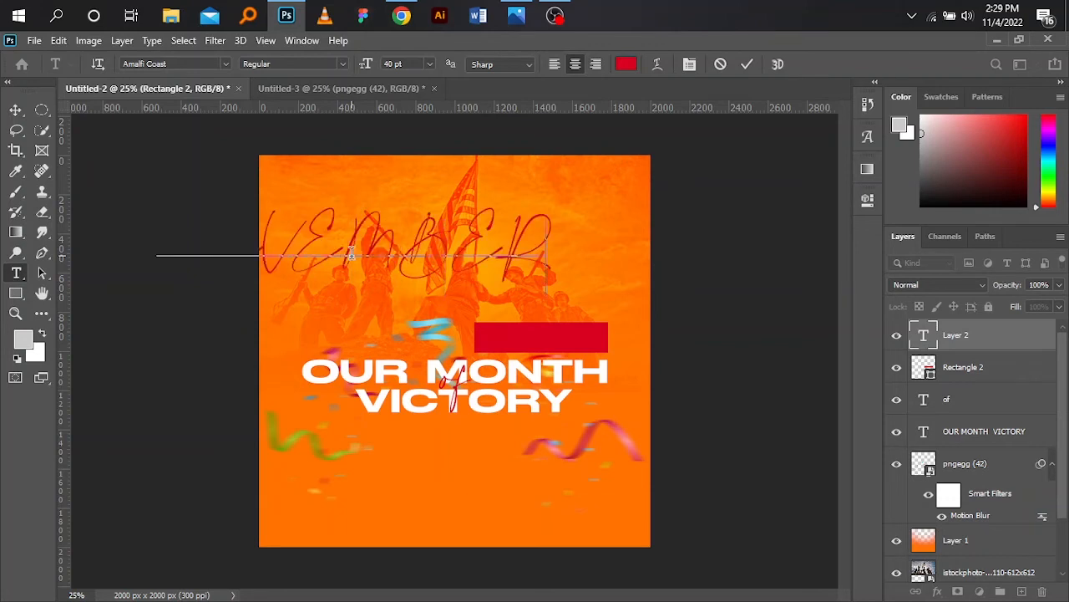
left_click(15, 110)
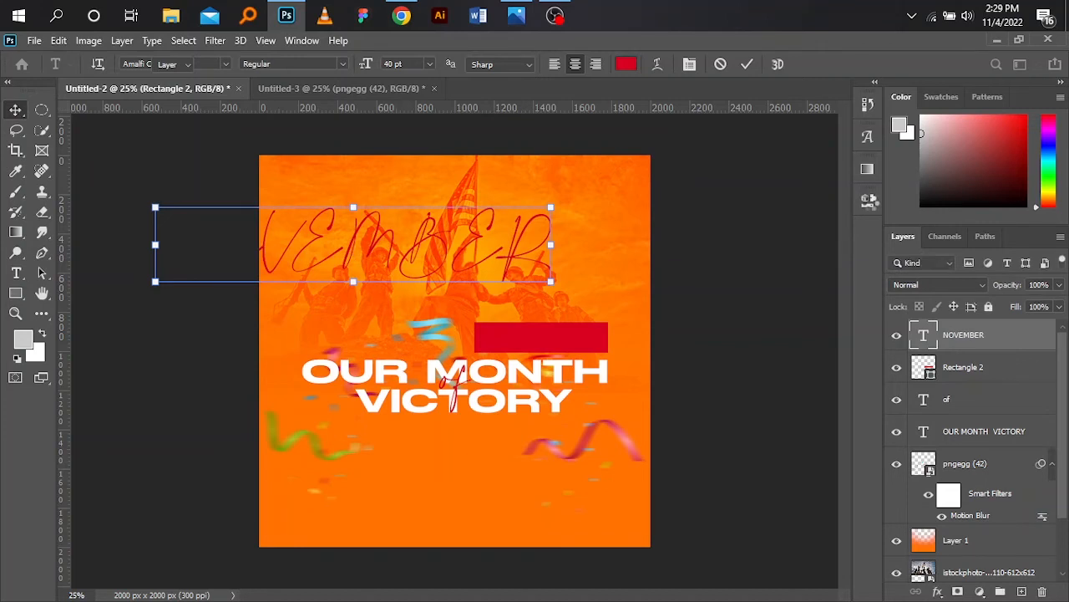
- Set the NOVEMBER text's font to Poppins at 36 pt
left_click(869, 201)
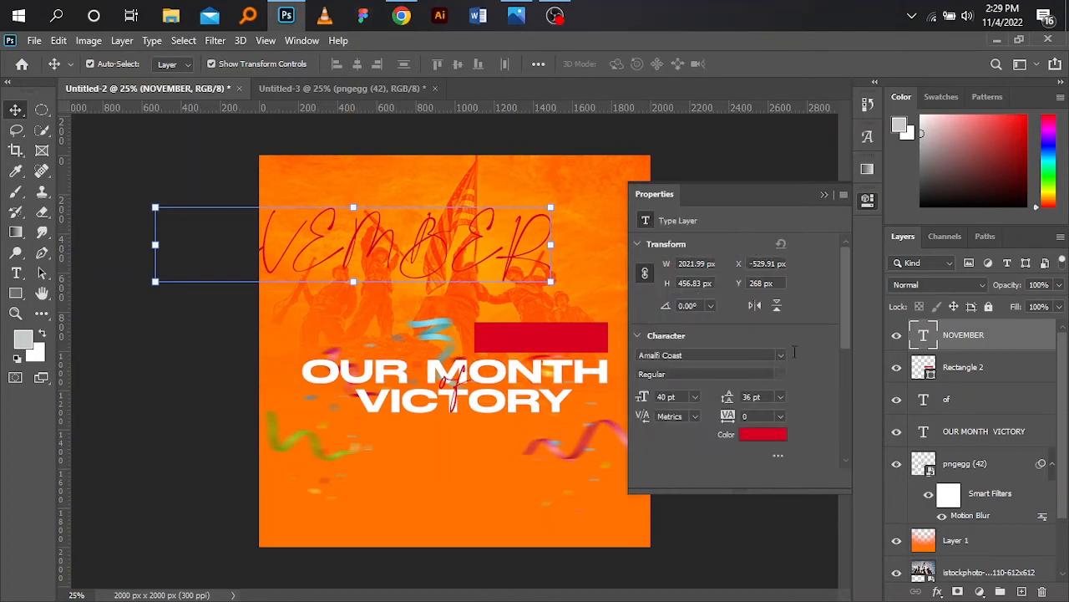
left_click(780, 356)
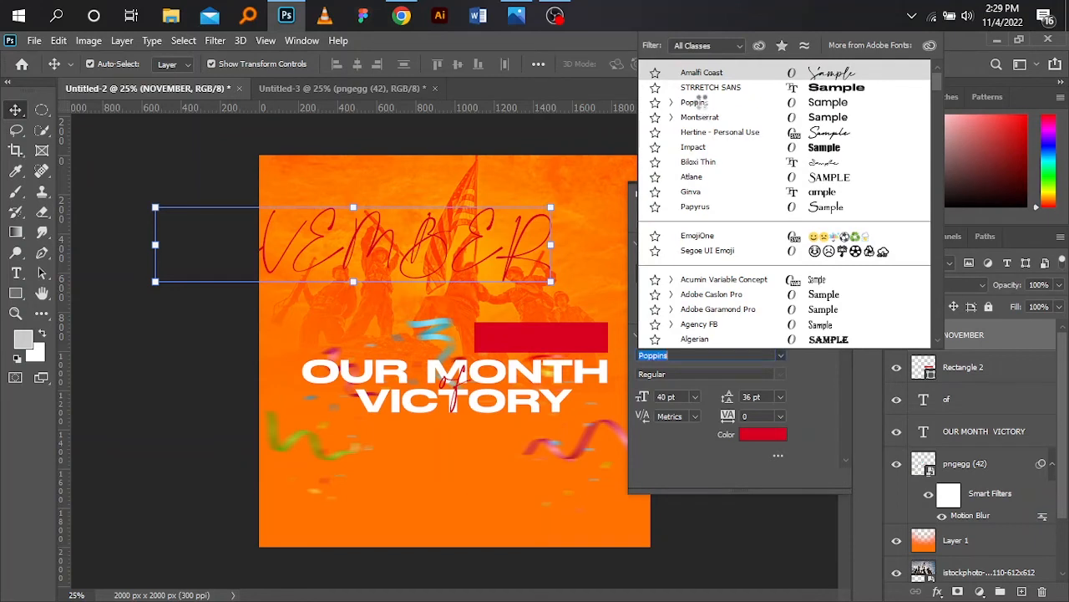
left_click(698, 101)
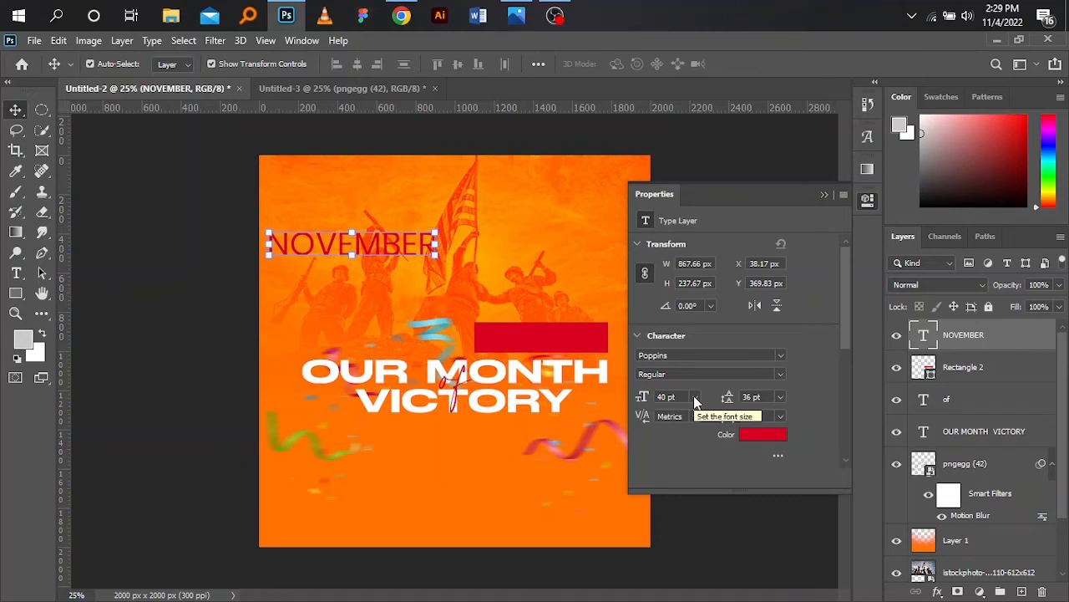
left_click(694, 397)
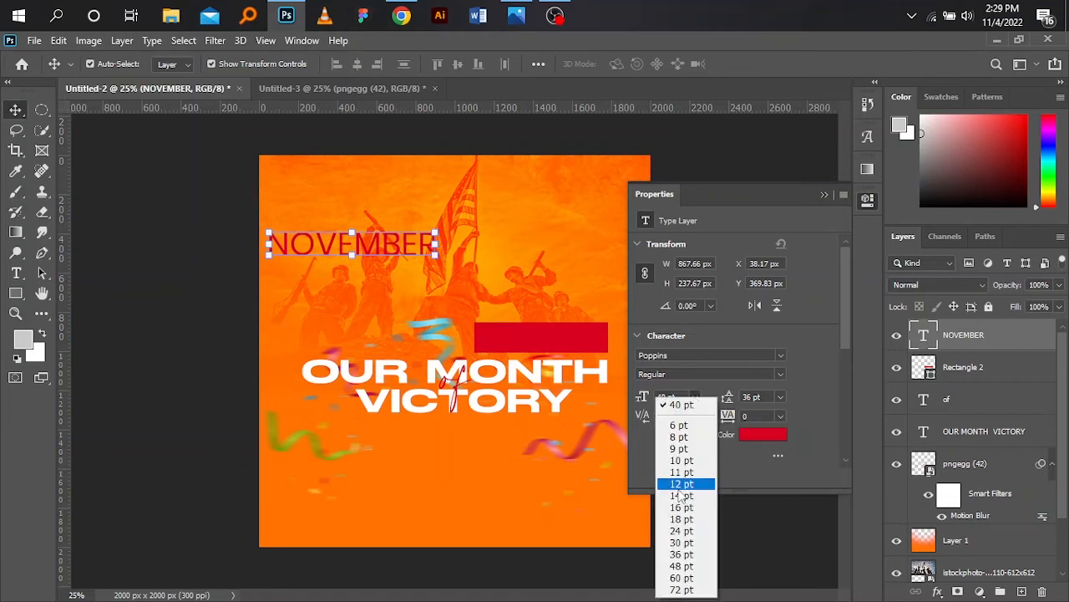
left_click(682, 554)
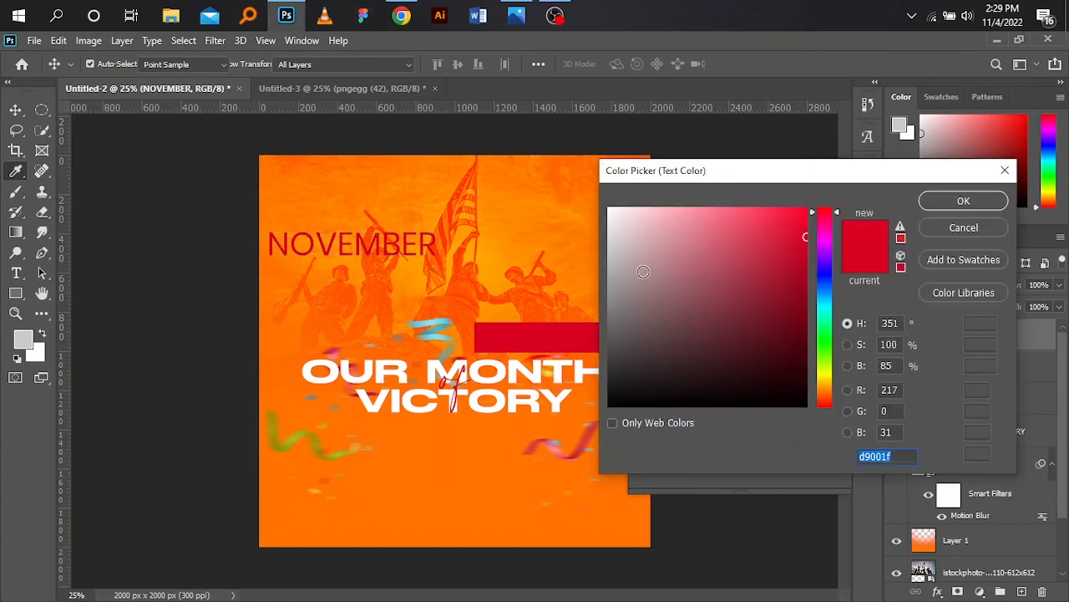
left_click(642, 269)
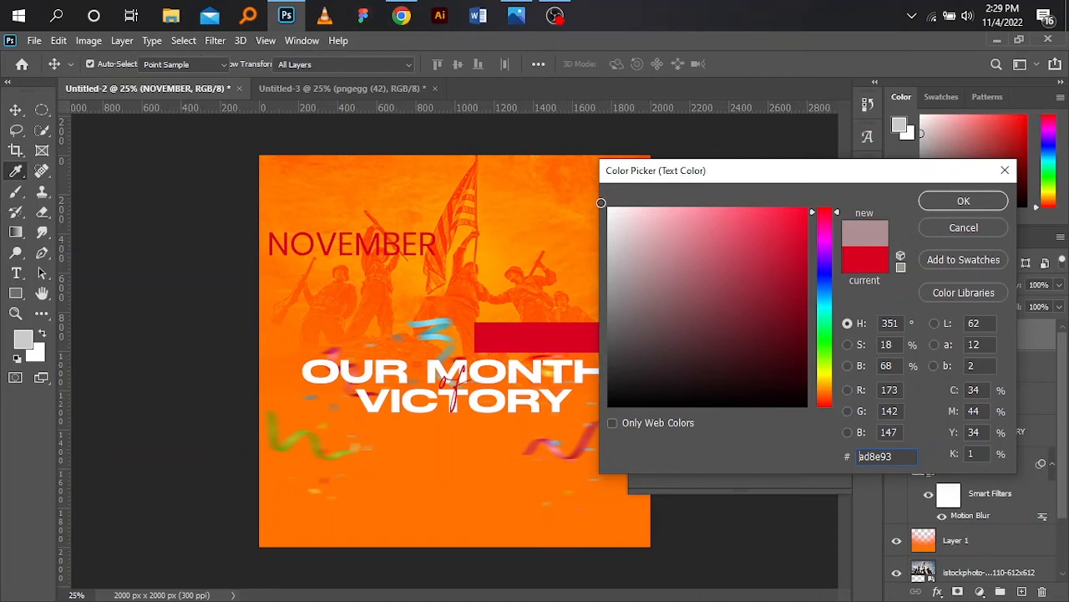
left_click(612, 215)
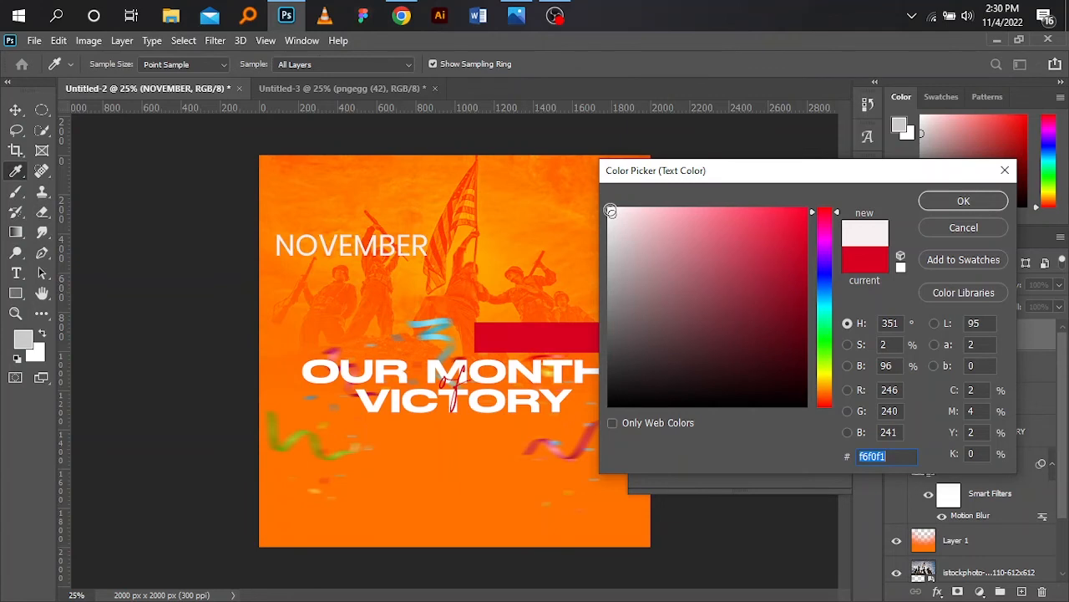
left_click(609, 210)
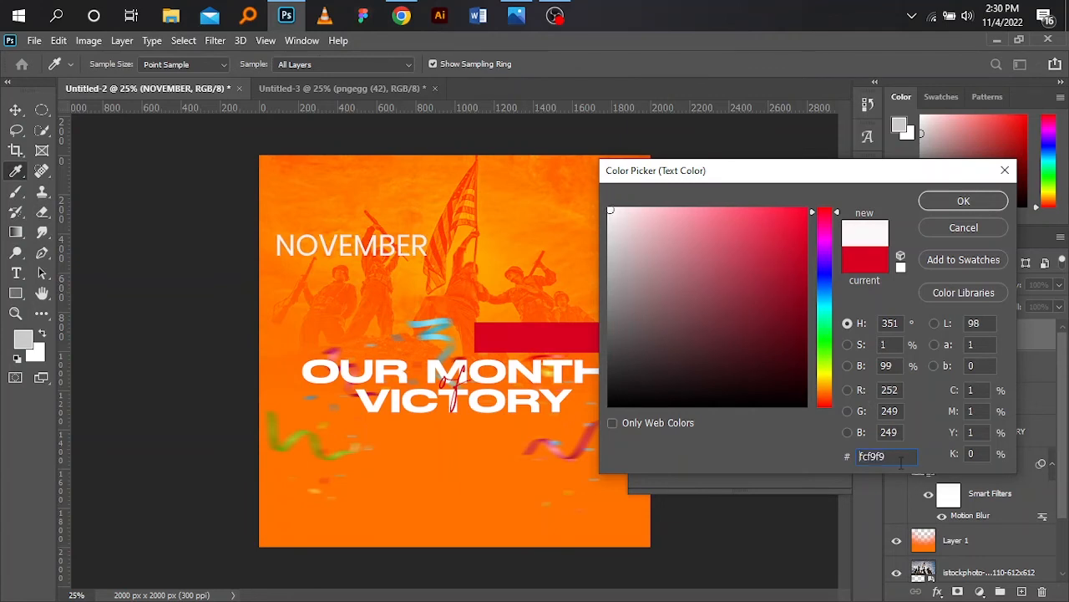
left_click_drag(903, 459, 815, 459)
type("F")
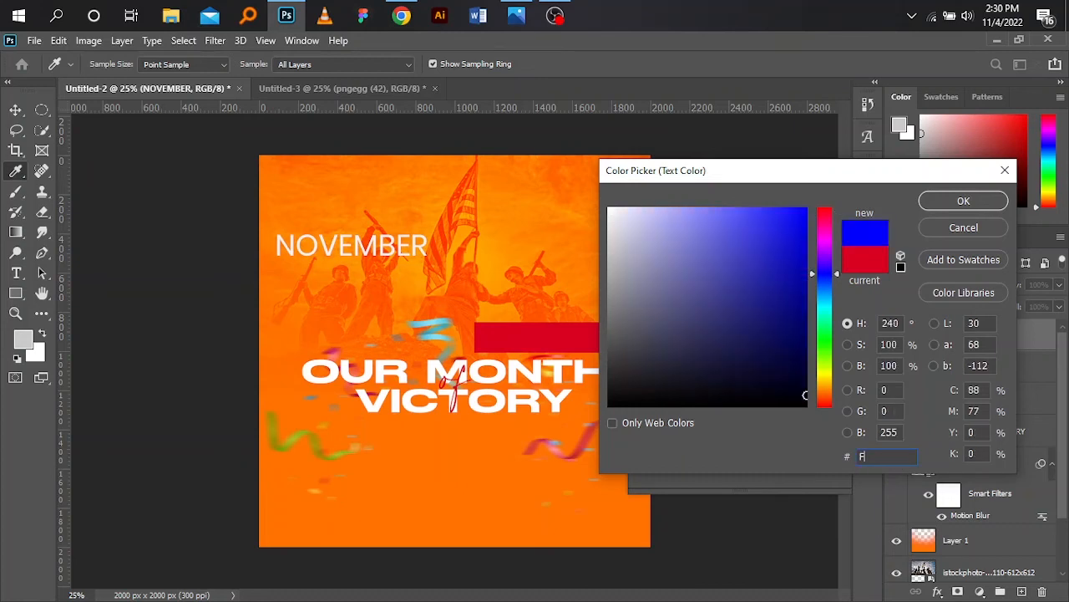
type("FFF")
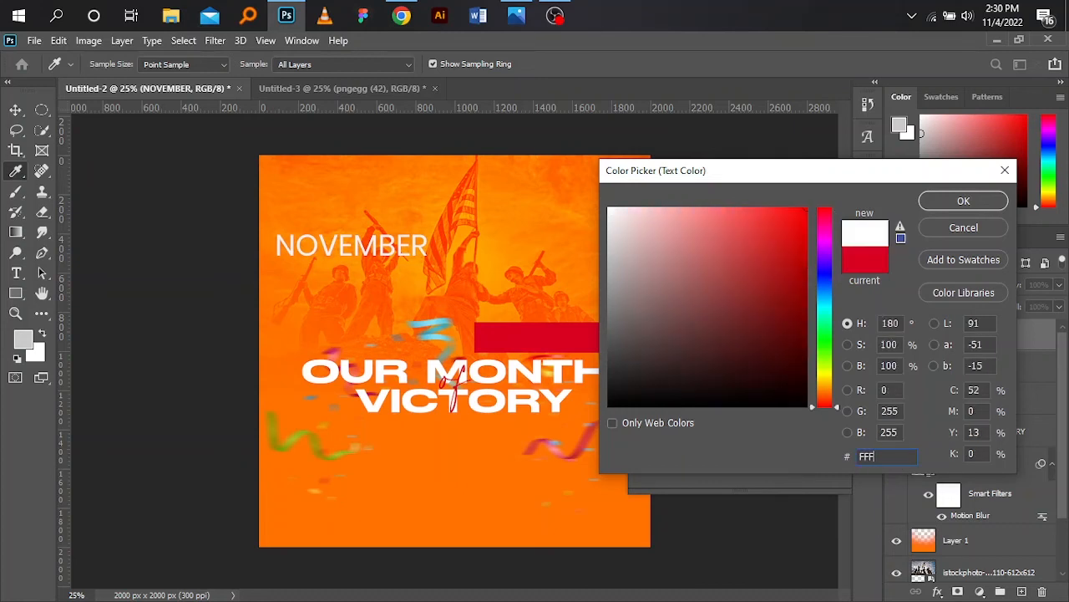
type("F")
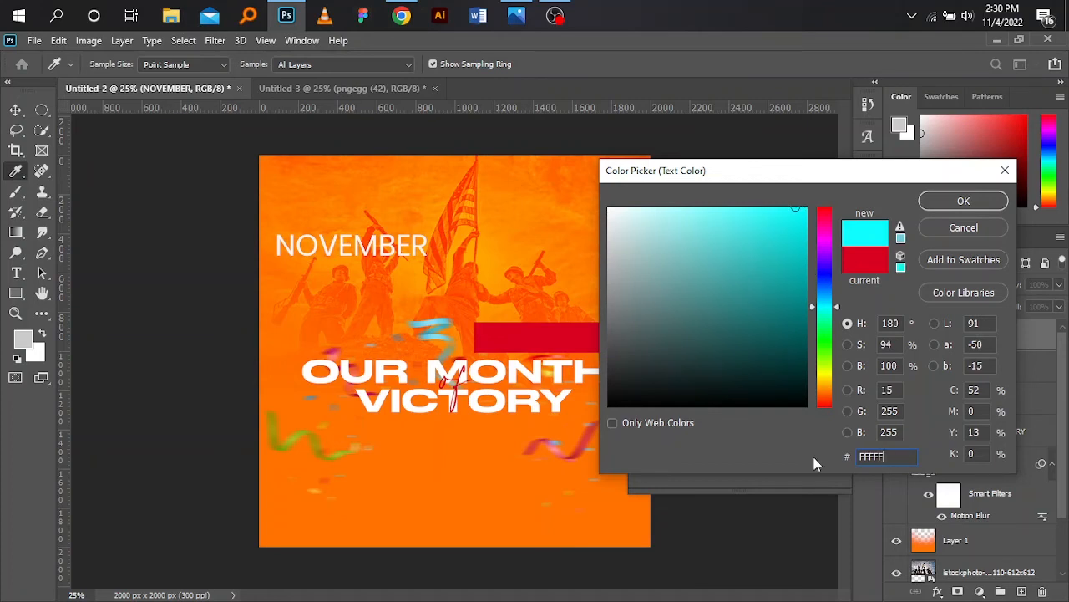
left_click(961, 203)
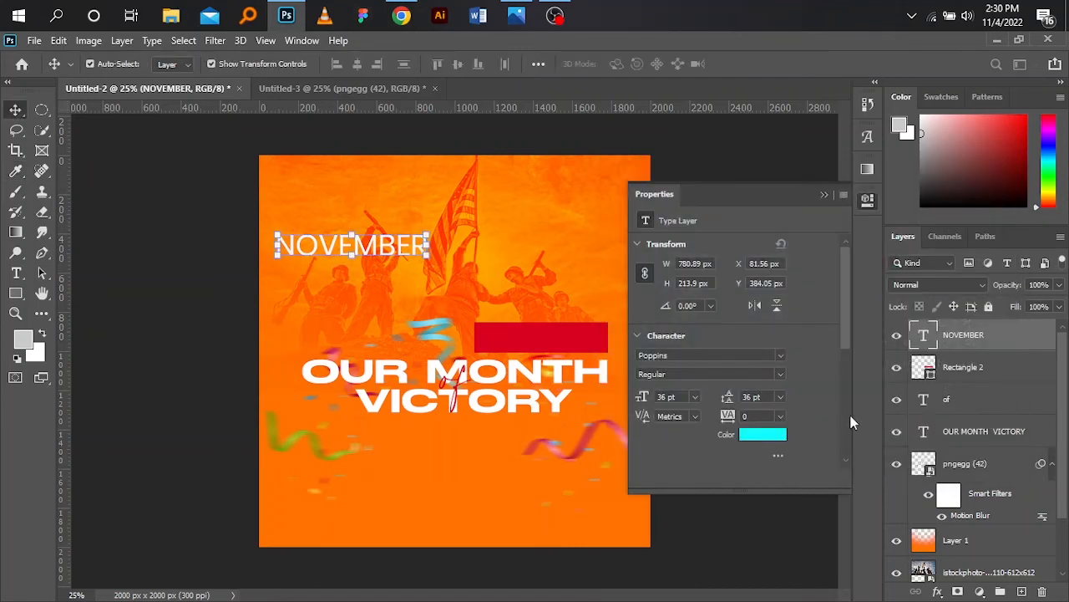
- Set the NOVEMBER text colour to white, ffffff
left_click(760, 436)
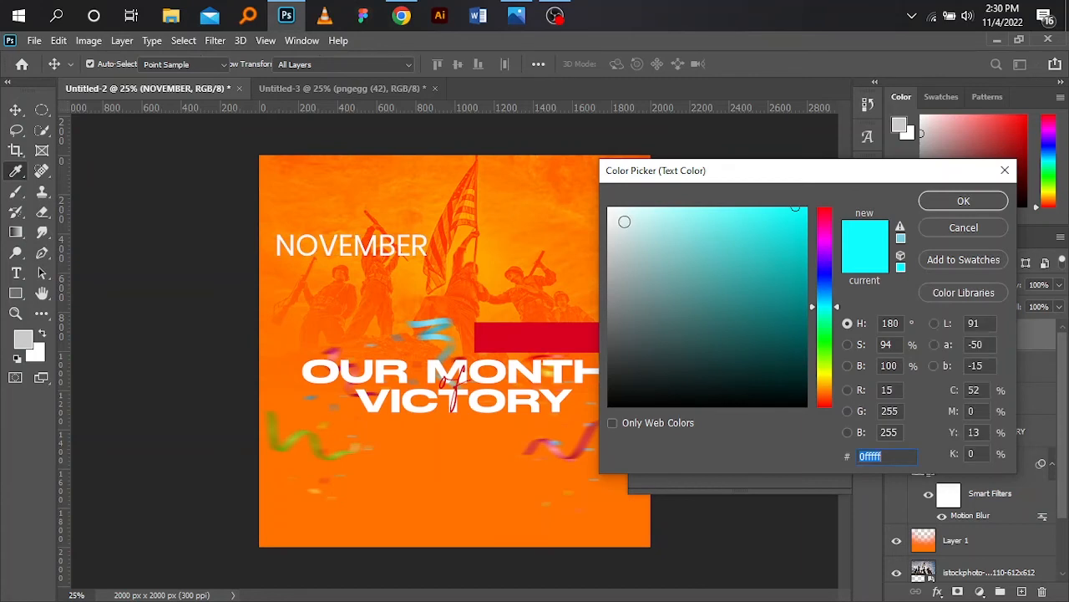
left_click(624, 222)
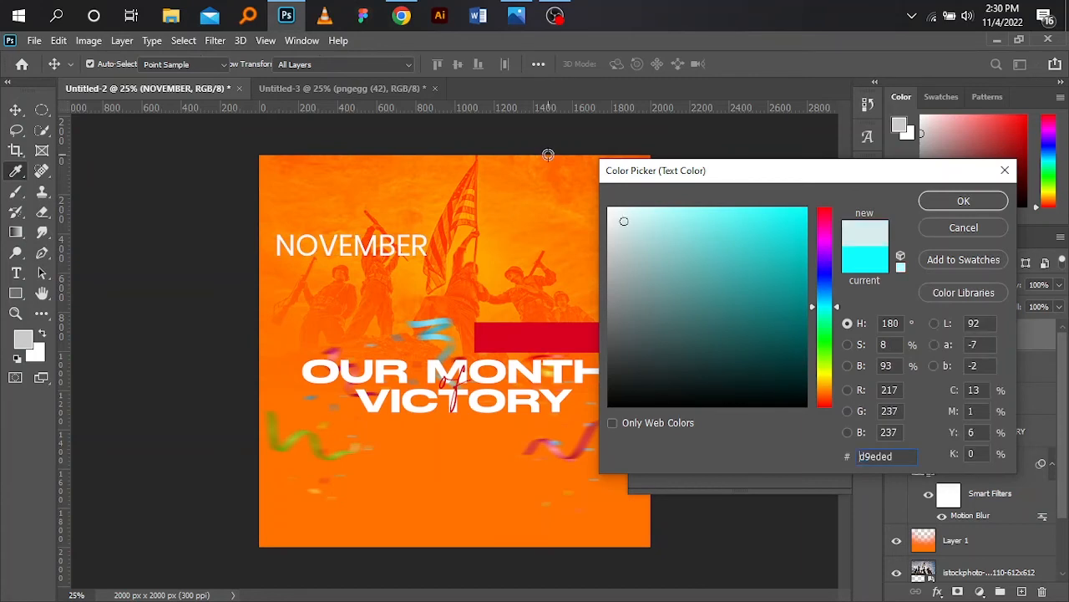
left_click(611, 212)
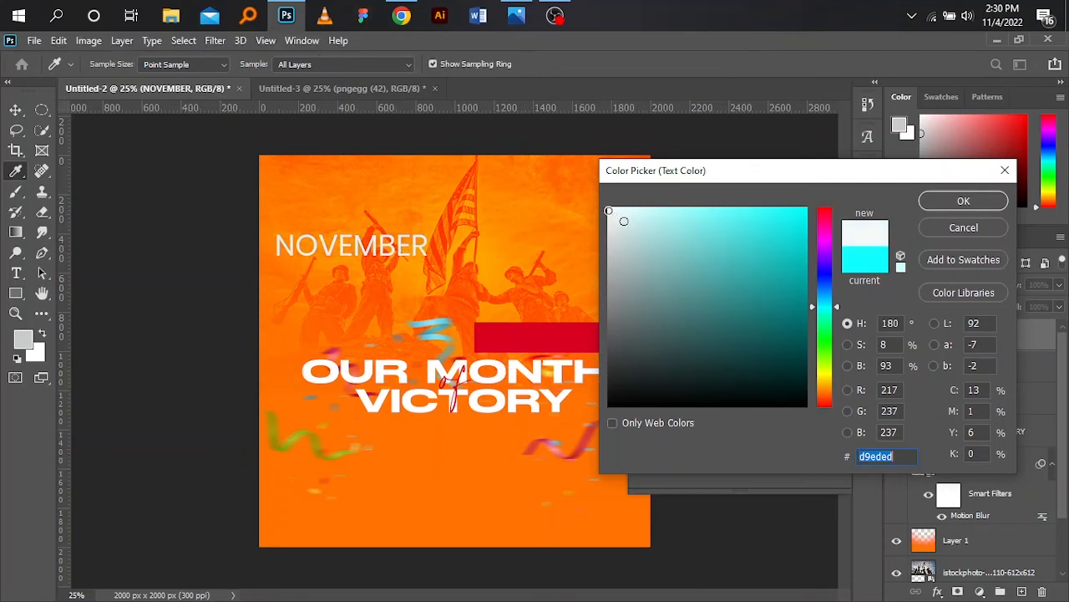
double_click(873, 455)
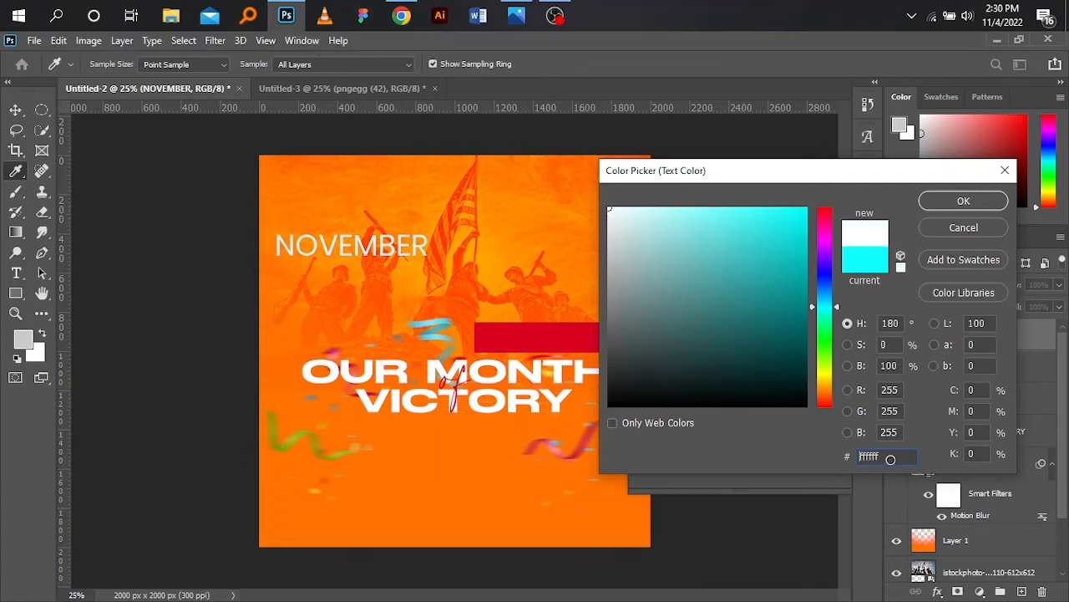
type("ffffff")
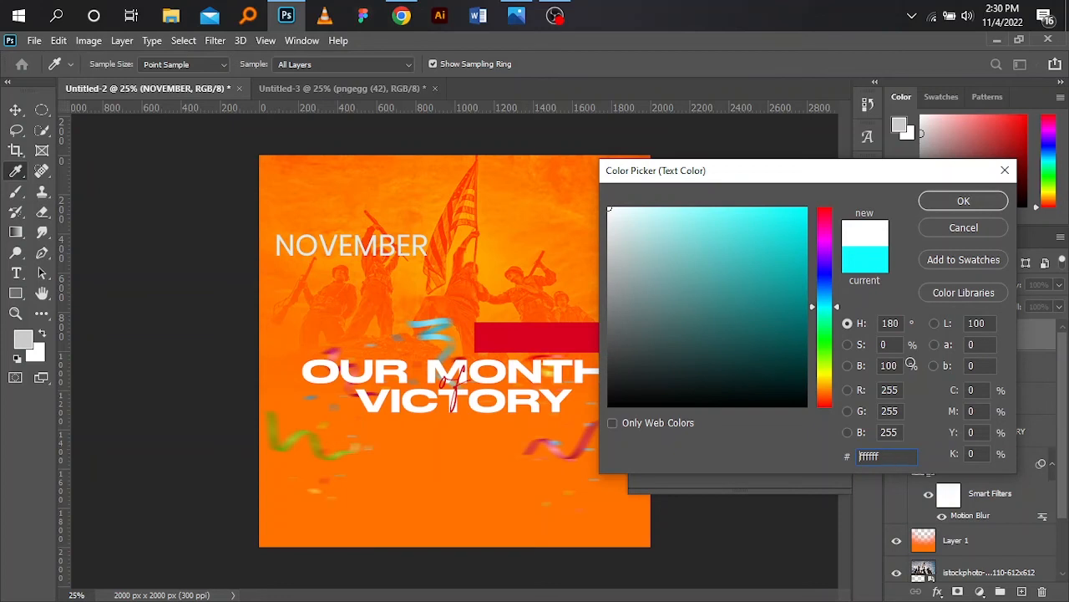
left_click(964, 202)
- Move the NOVEMBER text onto the red rectangle above the headline
key("v")
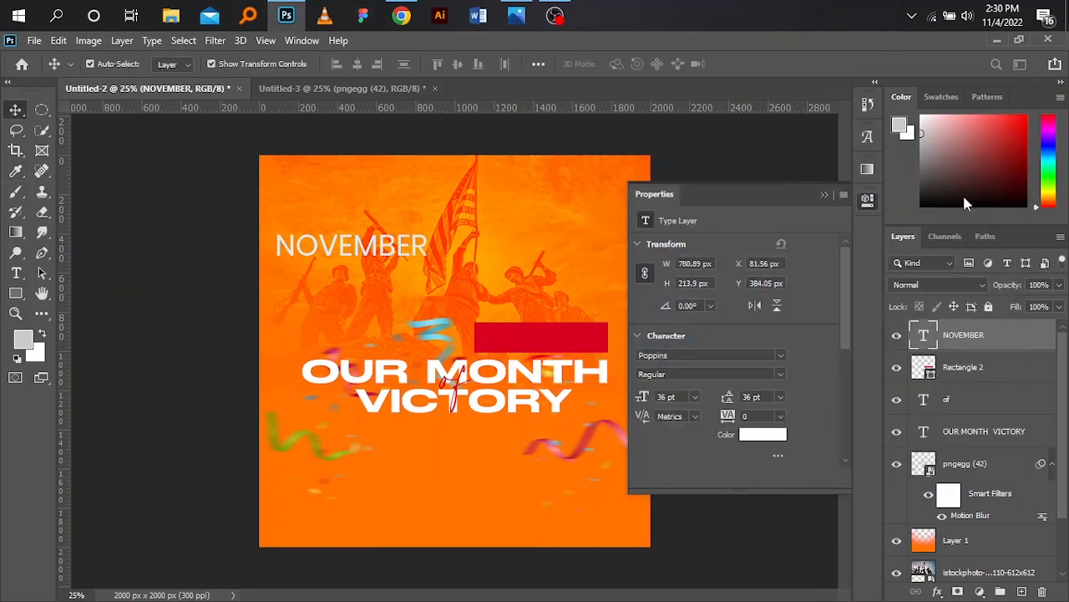
left_click(827, 195)
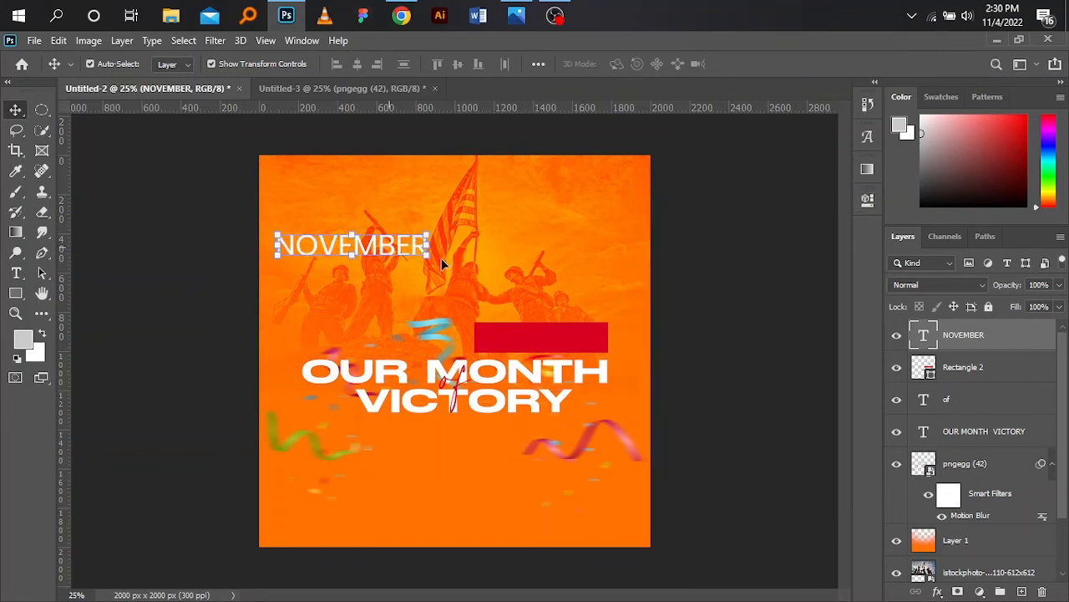
left_click_drag(392, 250, 579, 343)
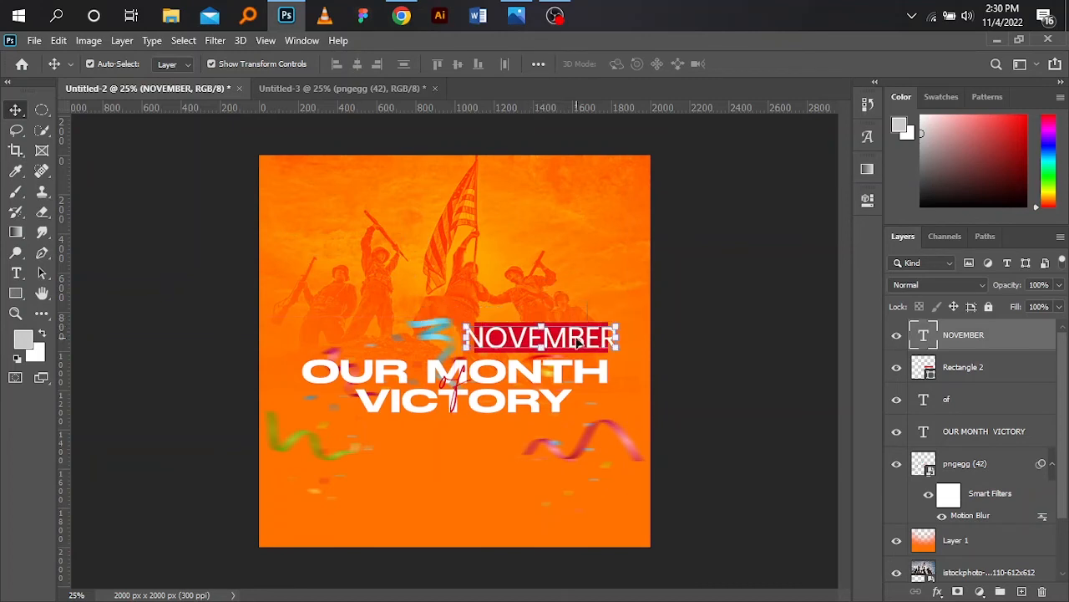
- Set the NOVEMBER text's font size to 30 pt
left_click(868, 202)
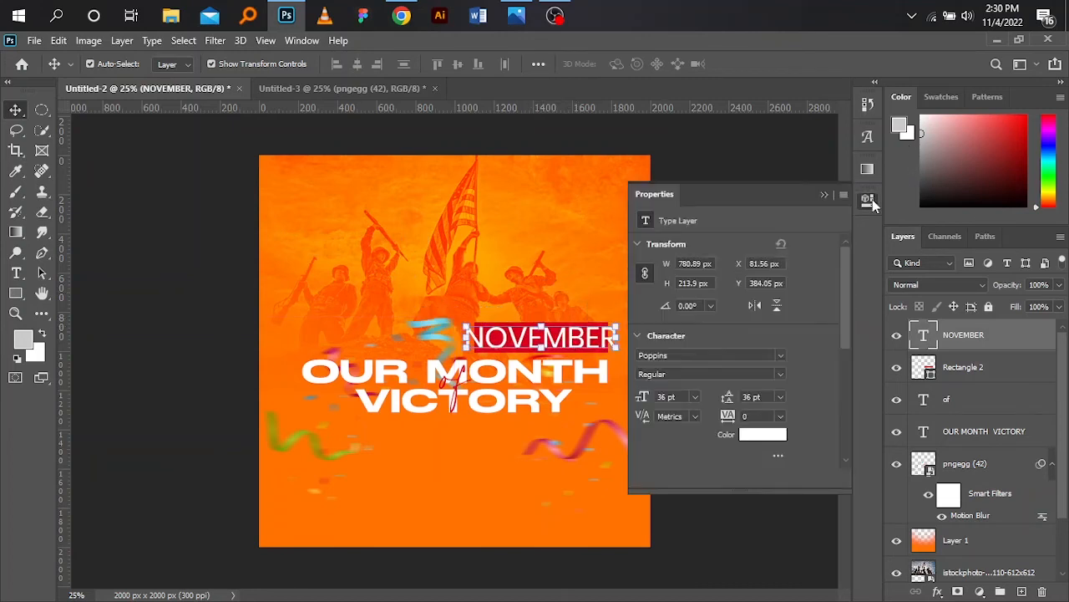
left_click(694, 397)
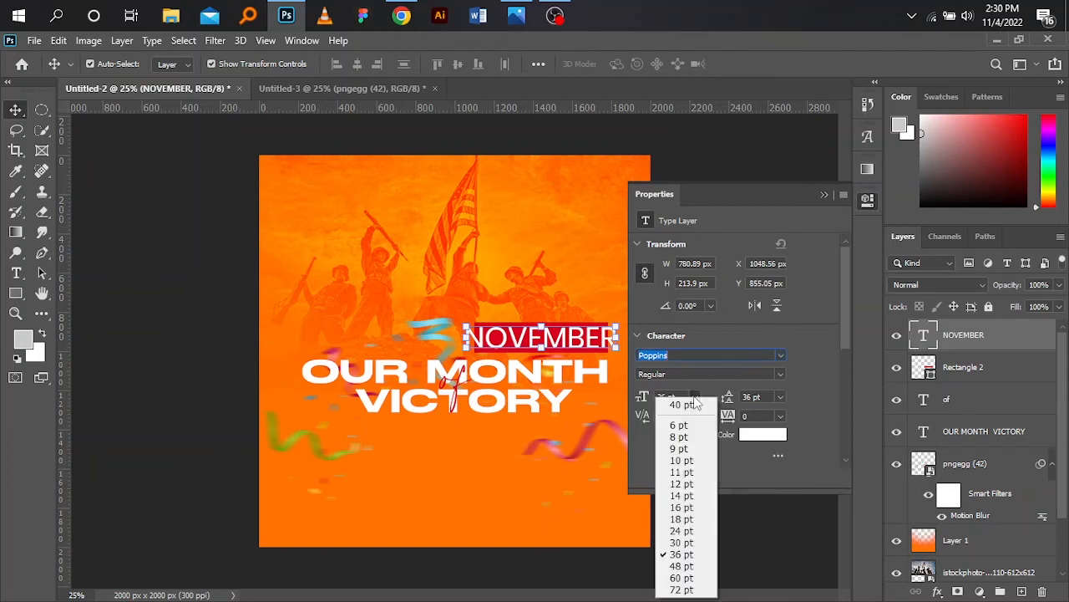
left_click(668, 543)
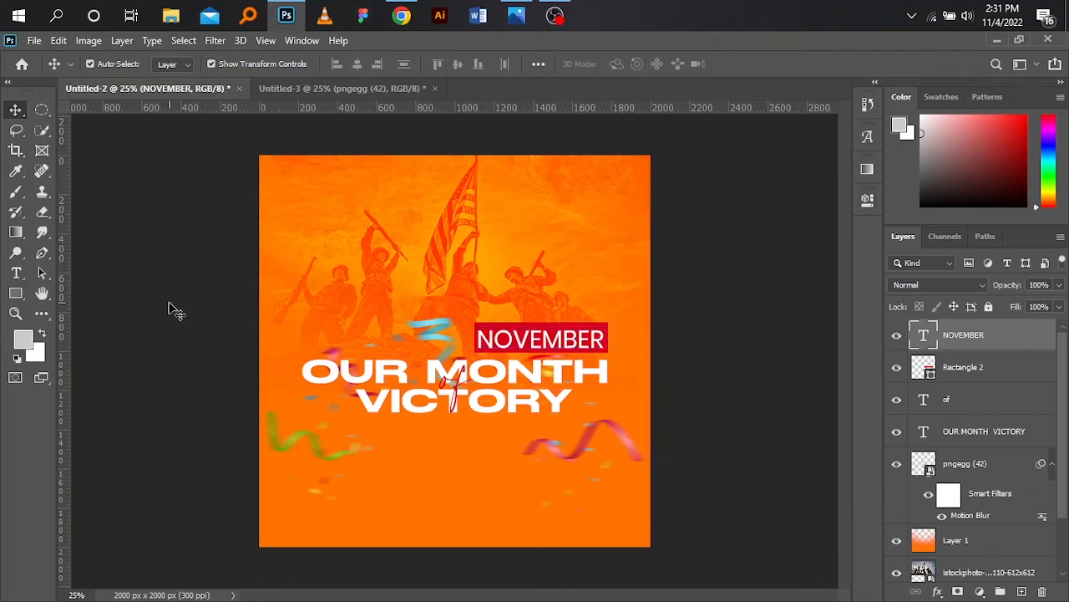
left_click(549, 337)
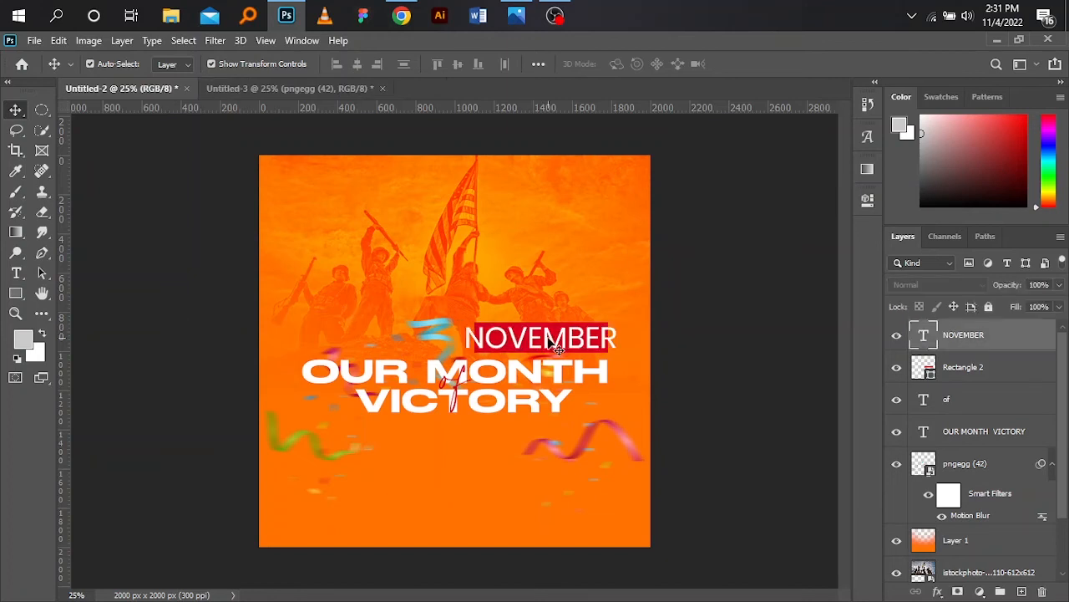
left_click(867, 202)
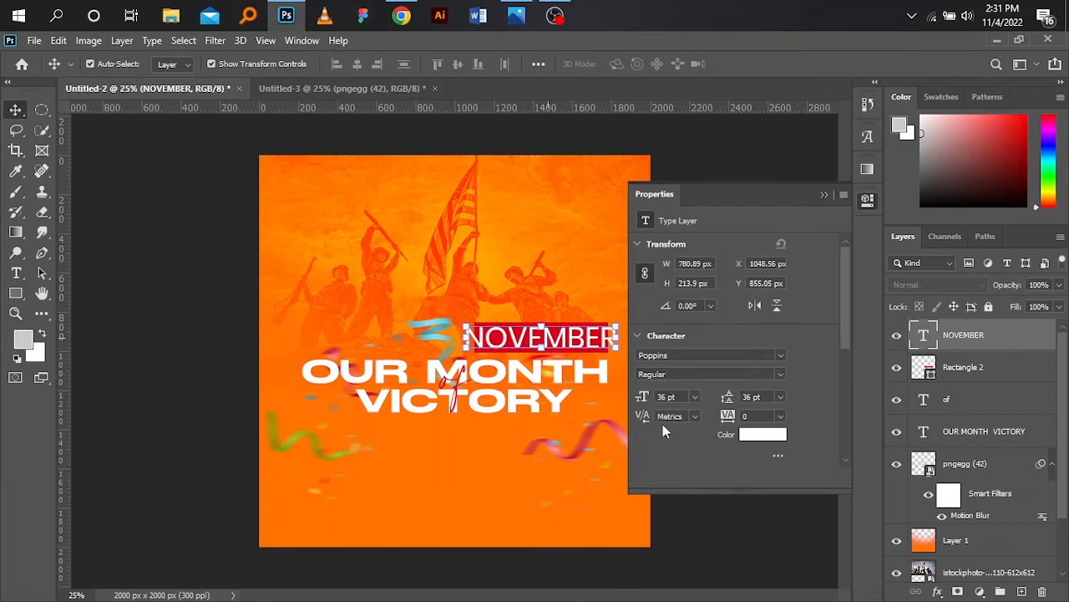
left_click(675, 355)
left_click(694, 397)
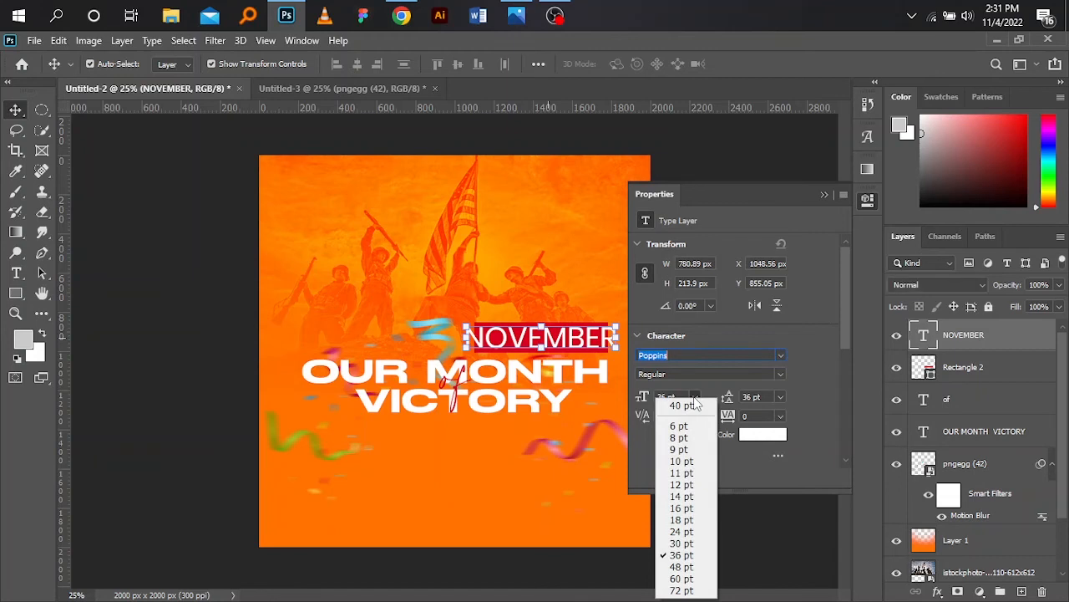
left_click(681, 544)
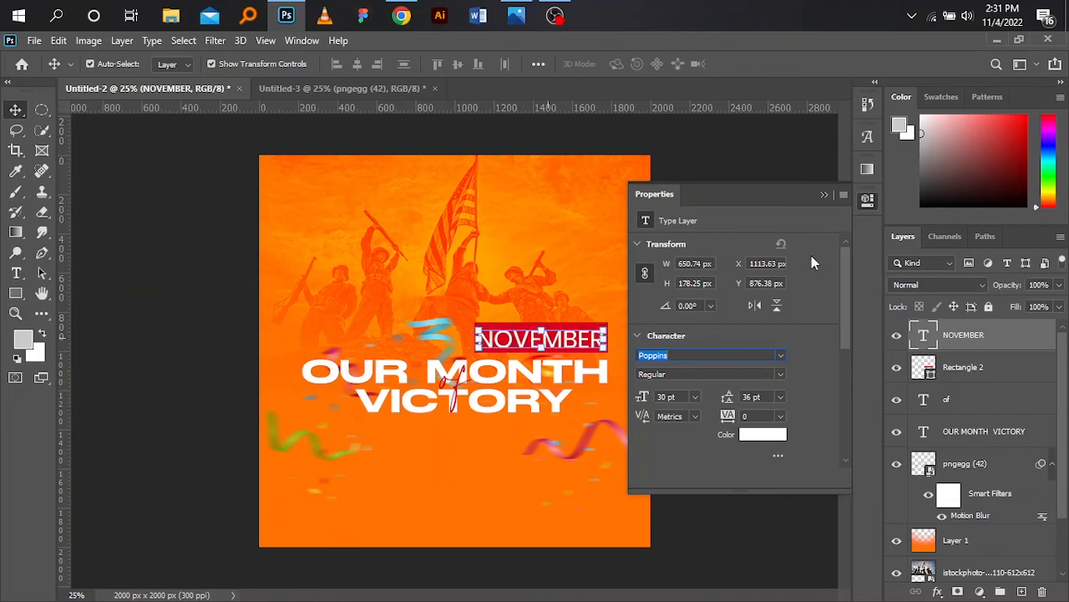
left_click(825, 195)
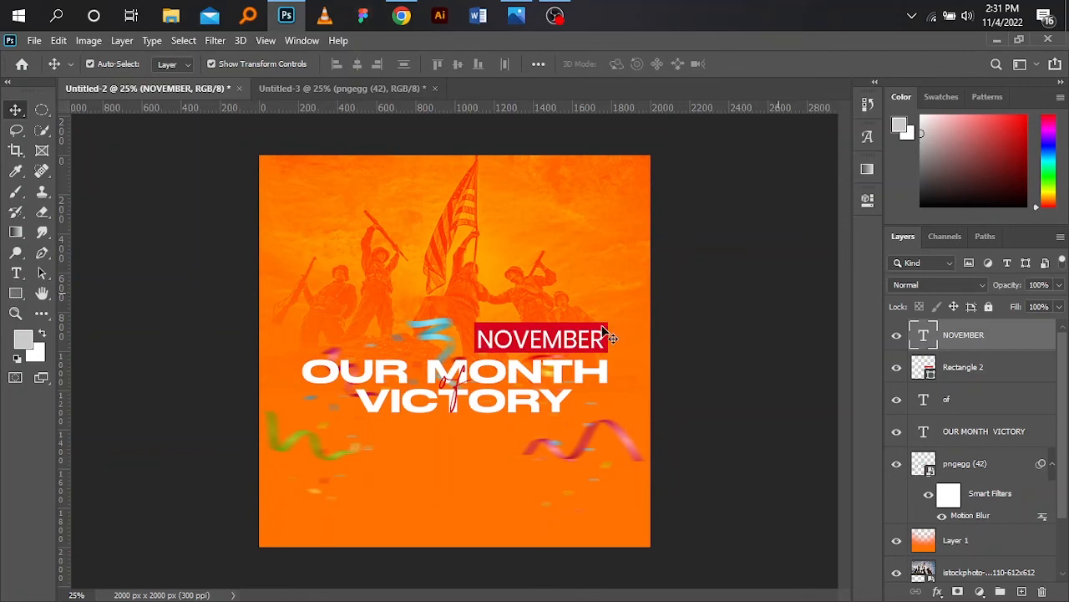
- Align the NOVEMBER text and the red rectangle by their horizontal and vertical centers
left_click(969, 371)
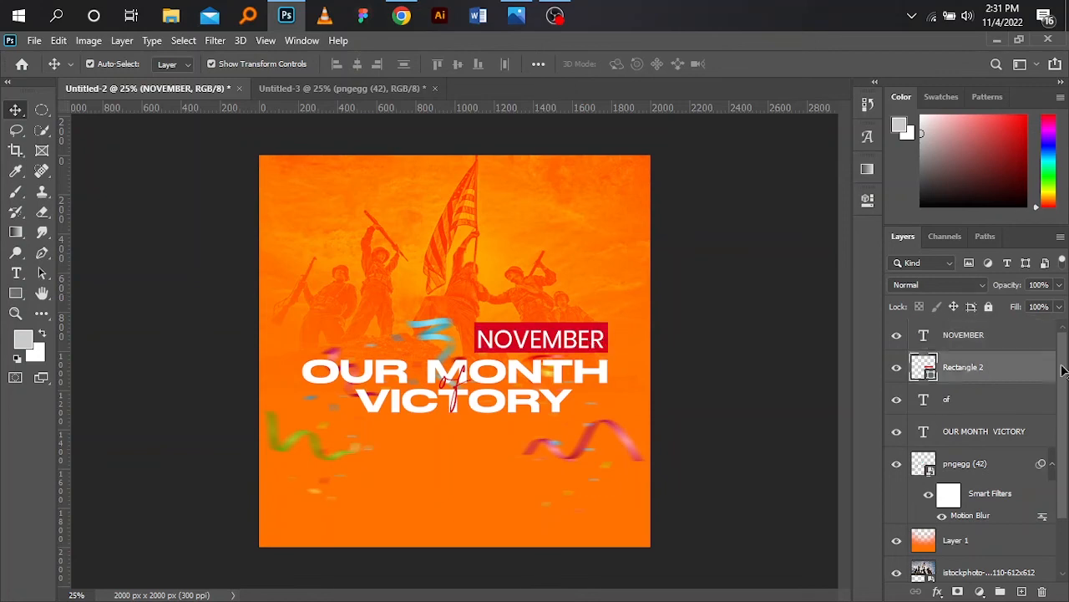
left_click(998, 338, "shift")
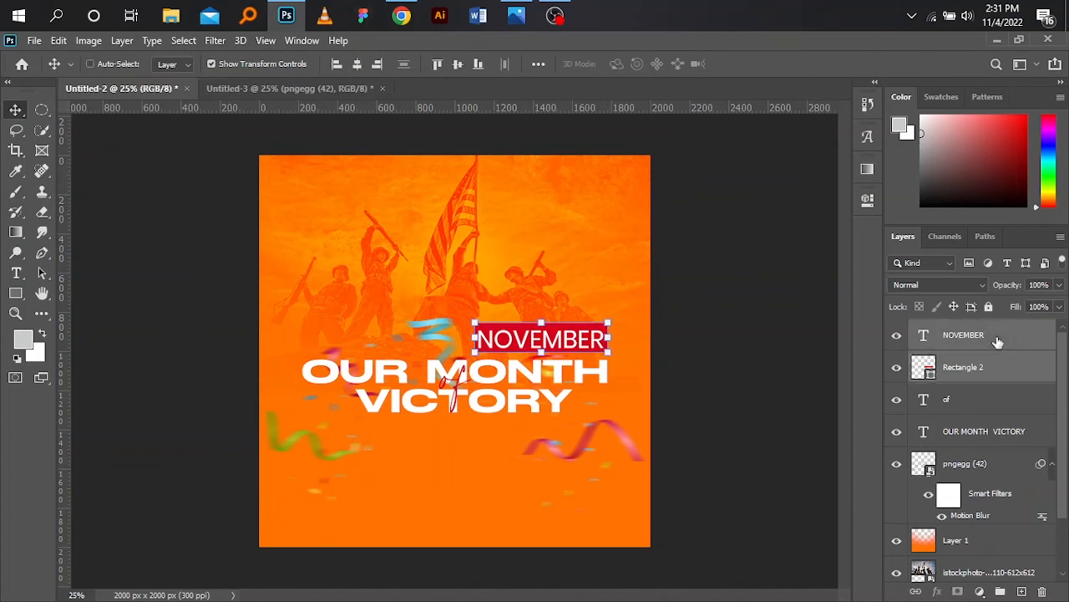
left_click(358, 65)
left_click(457, 67)
left_click(457, 67)
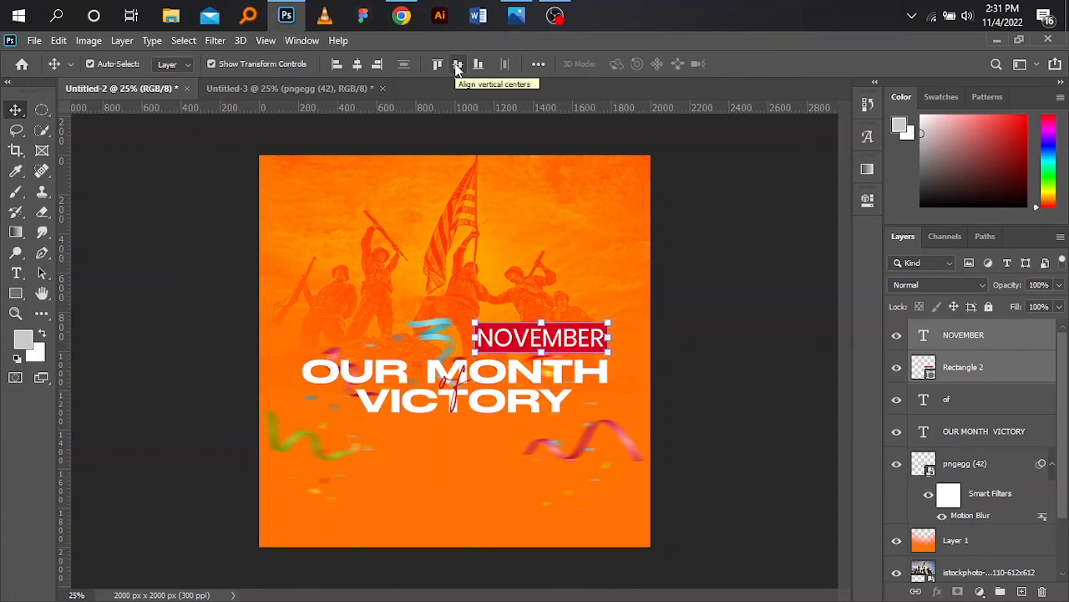
left_click(704, 239)
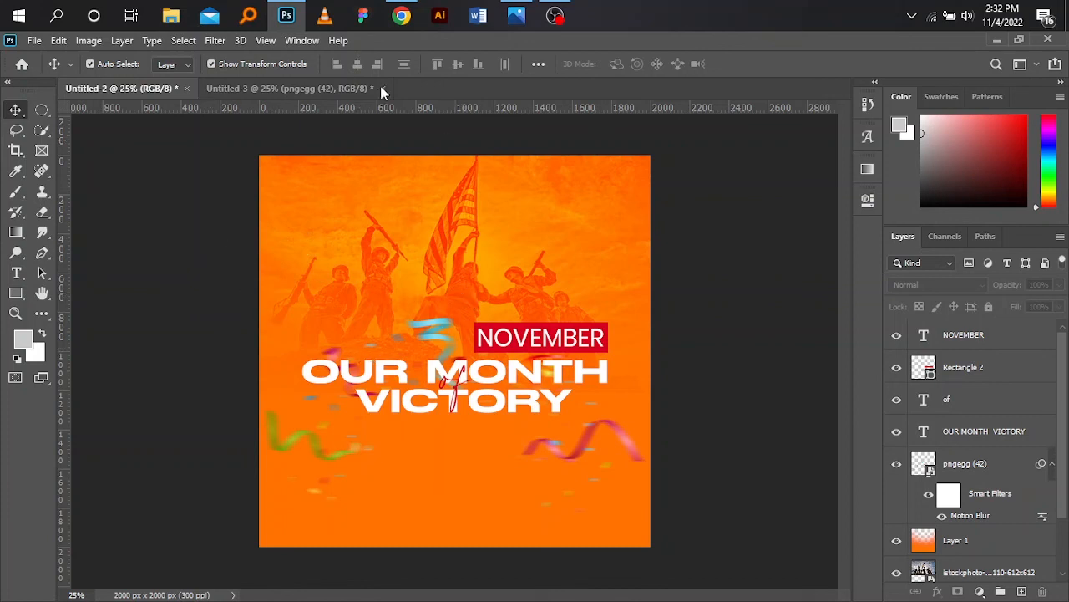
- Switch to the browser's victory Bible verses page and select the text of 1 Corinthians 10:13
mouse_move(409, 20)
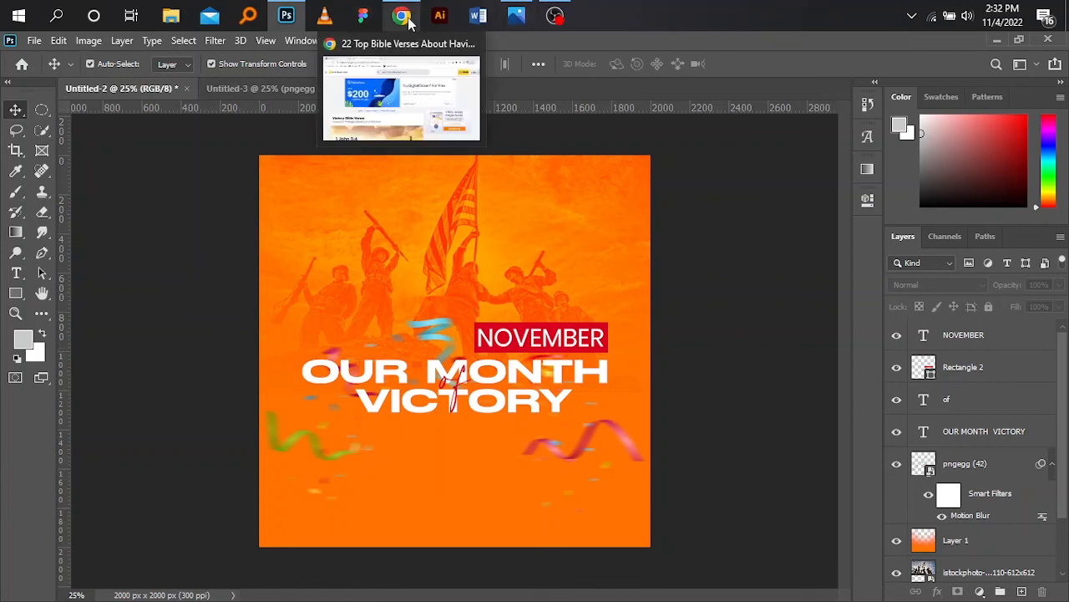
left_click(403, 126)
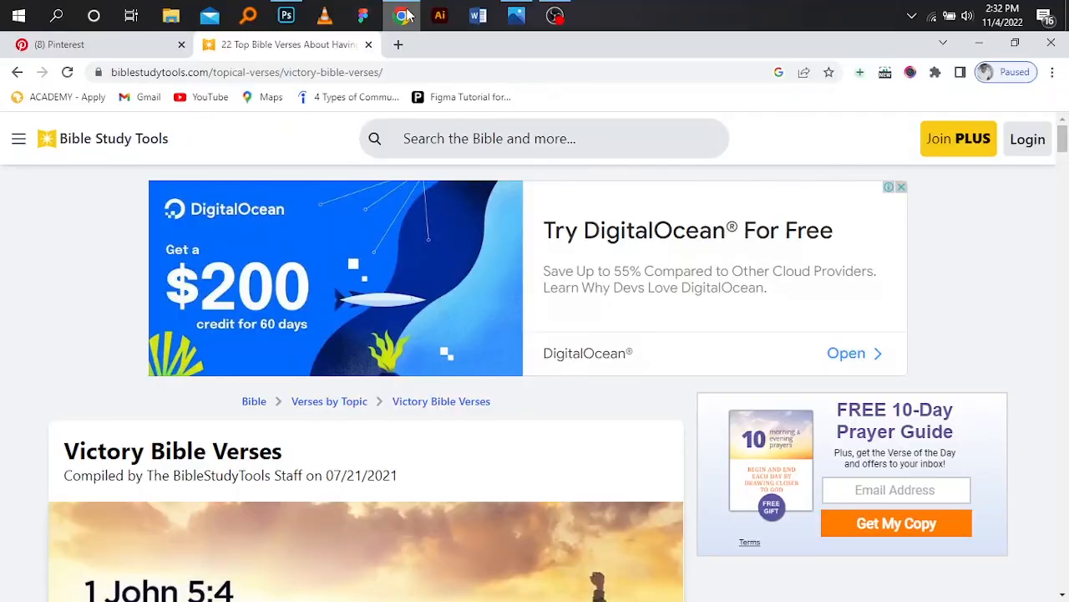
scroll(510, 335, "down", 8)
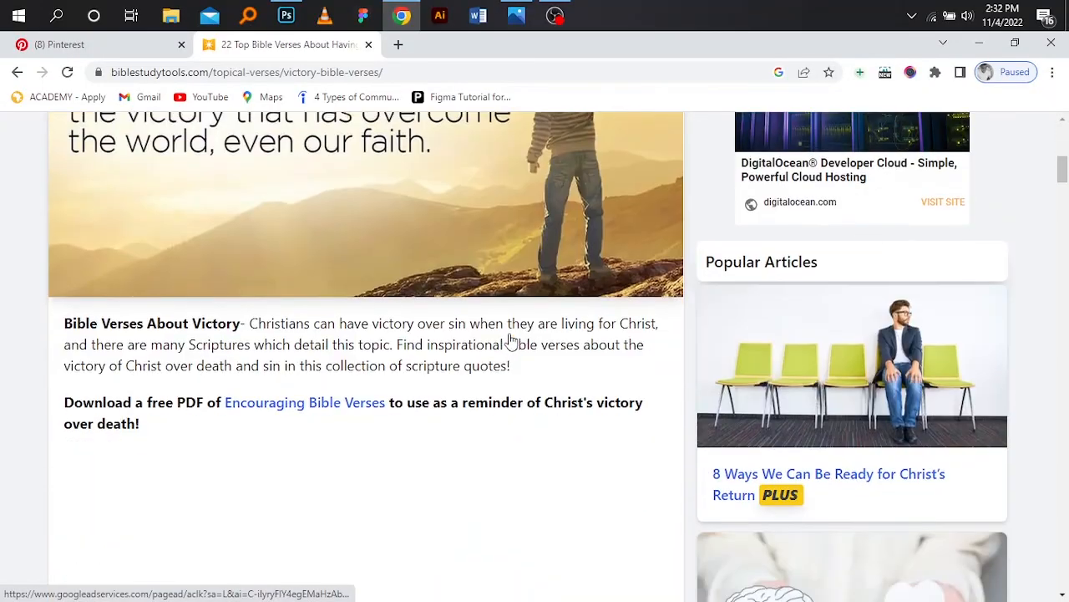
scroll(511, 334, "down", 1)
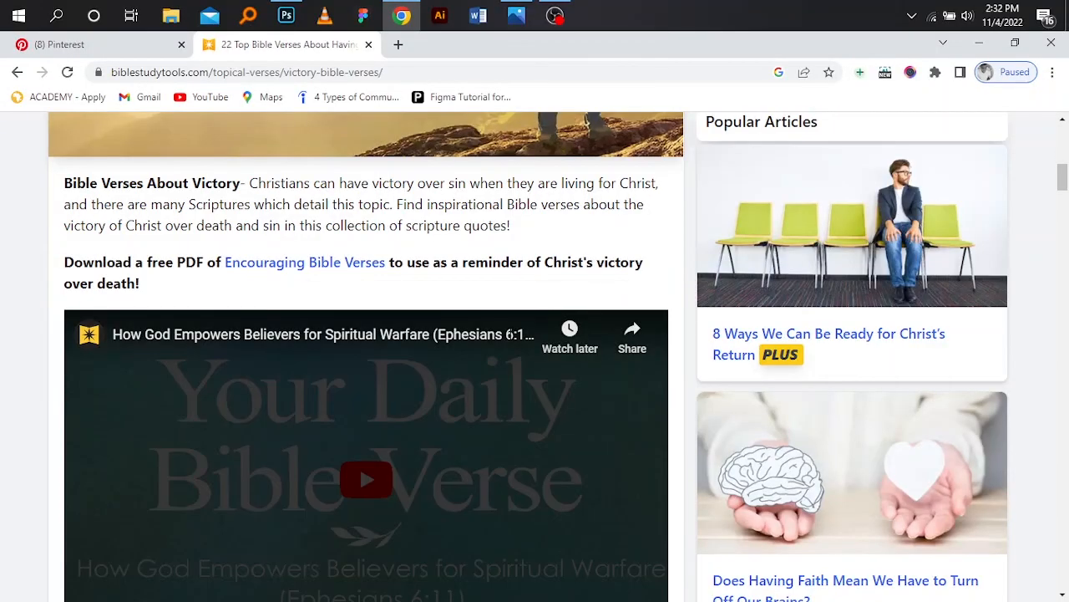
scroll(510, 334, "down", 12)
scroll(511, 341, "down", 5)
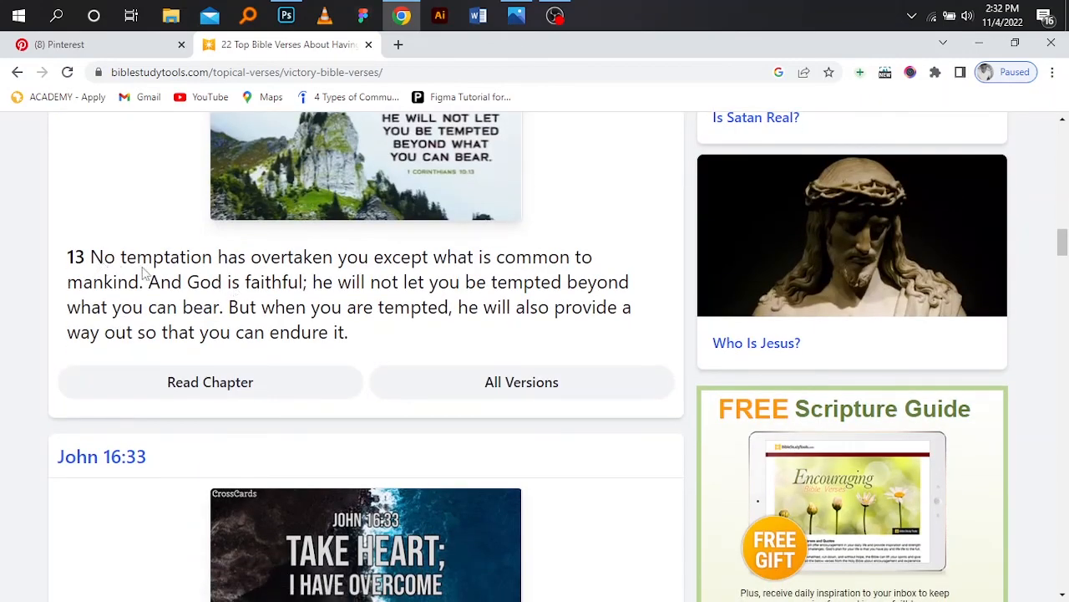
scroll(211, 302, "up", 5)
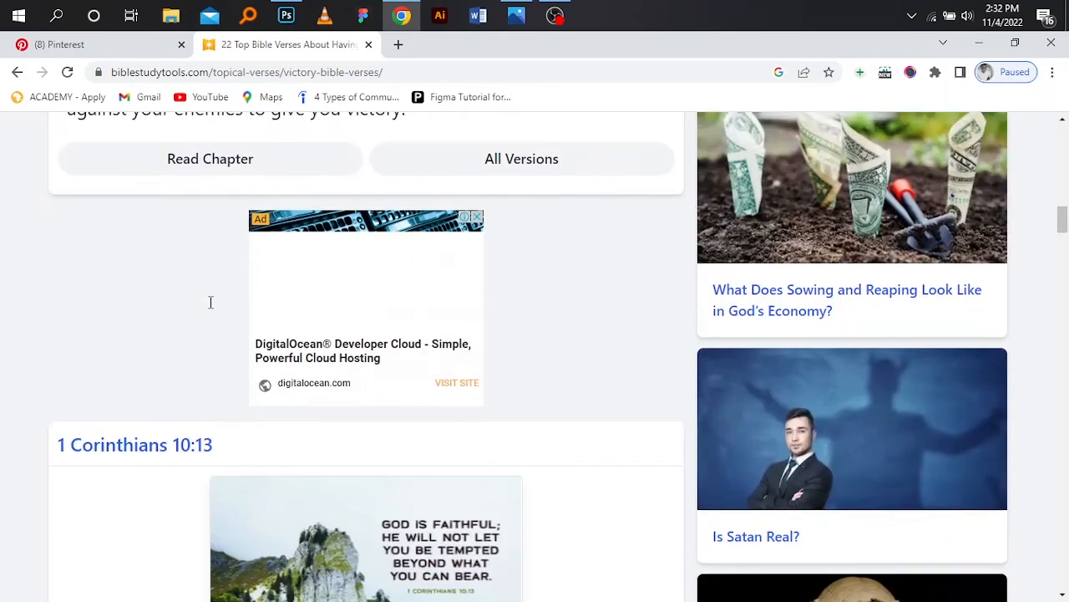
scroll(210, 303, "down", 3)
scroll(212, 310, "down", 2)
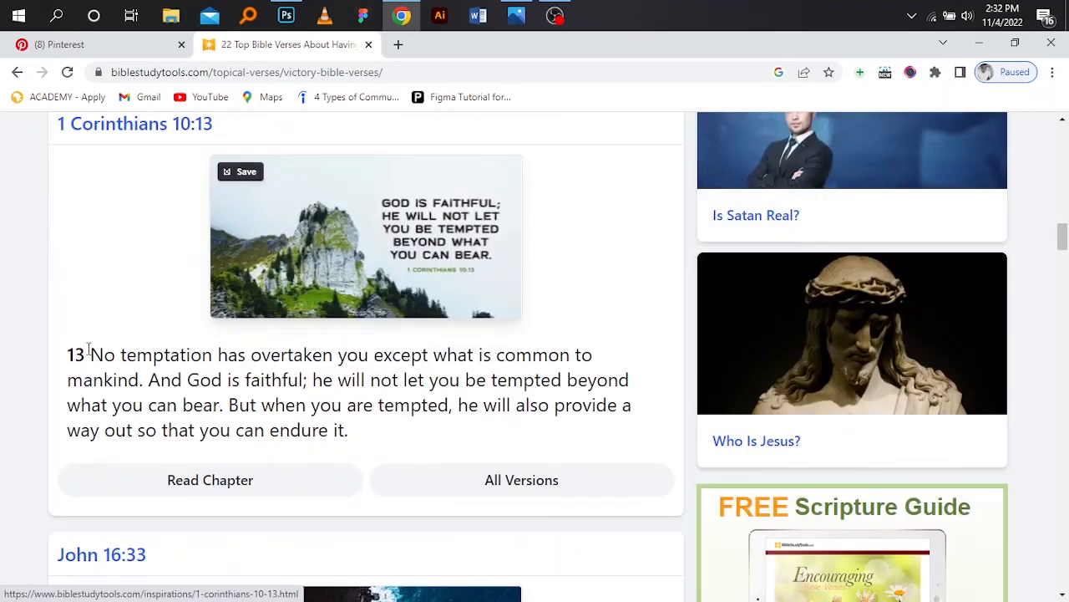
triple_click(328, 431)
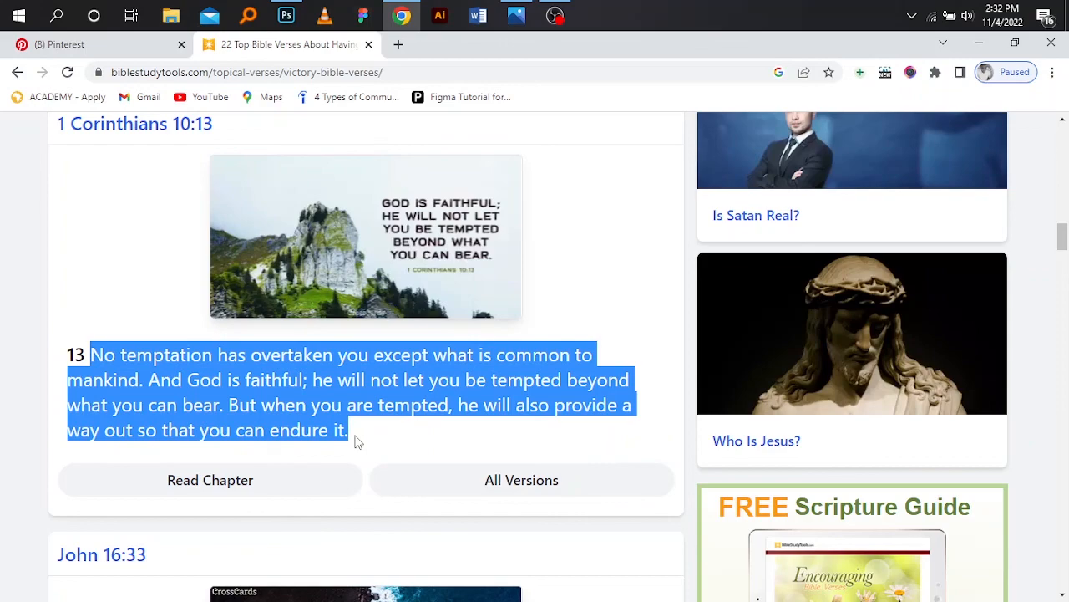
- Return to Photoshop and paste the copied verse into a new paragraph text box drawn below the headline
left_click(286, 15)
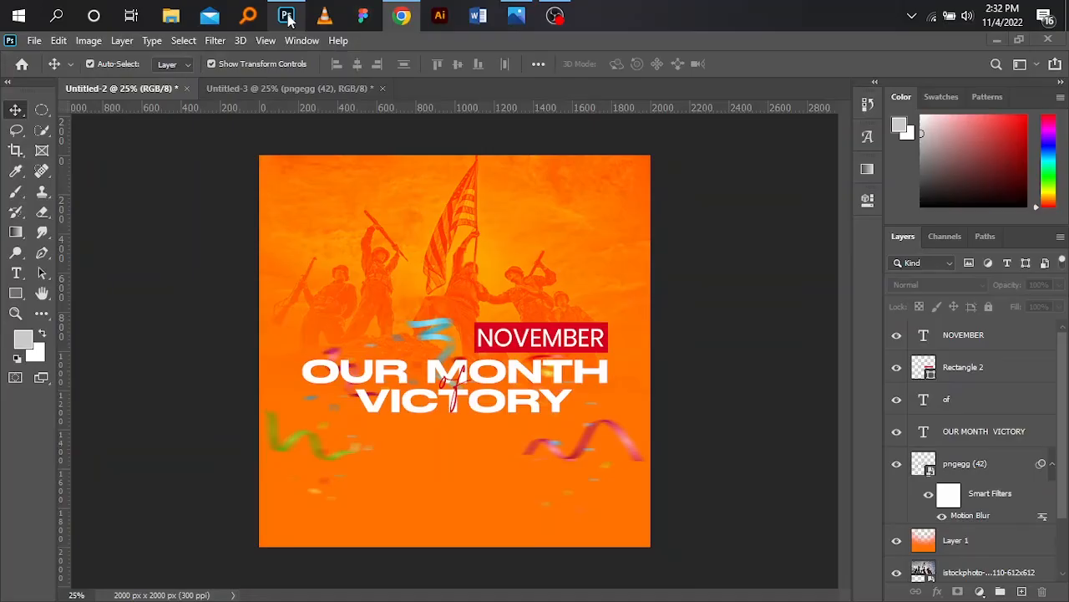
left_click(16, 274)
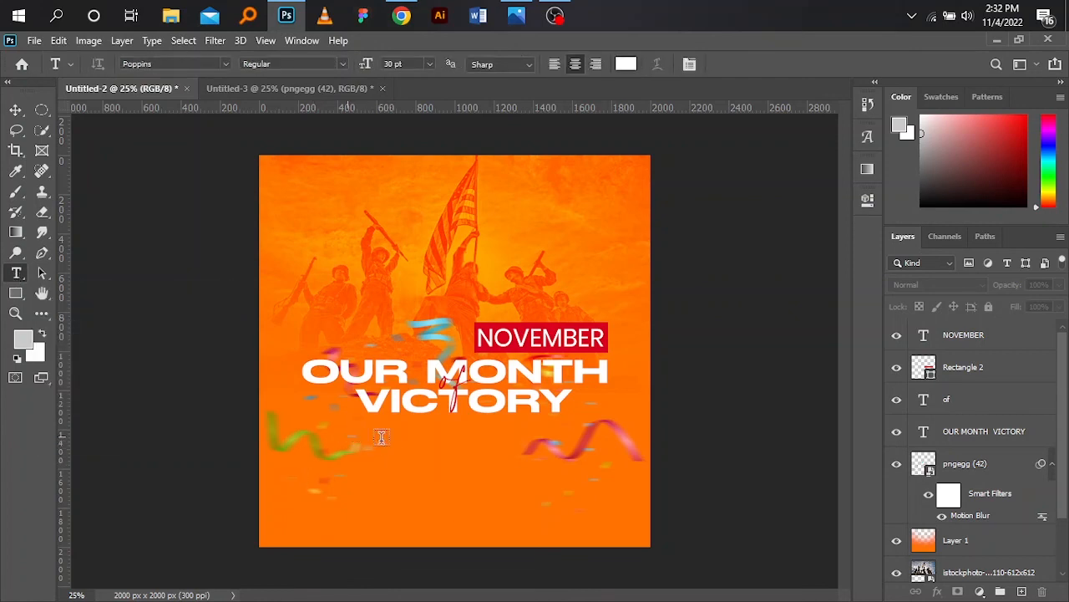
left_click_drag(348, 436, 554, 519)
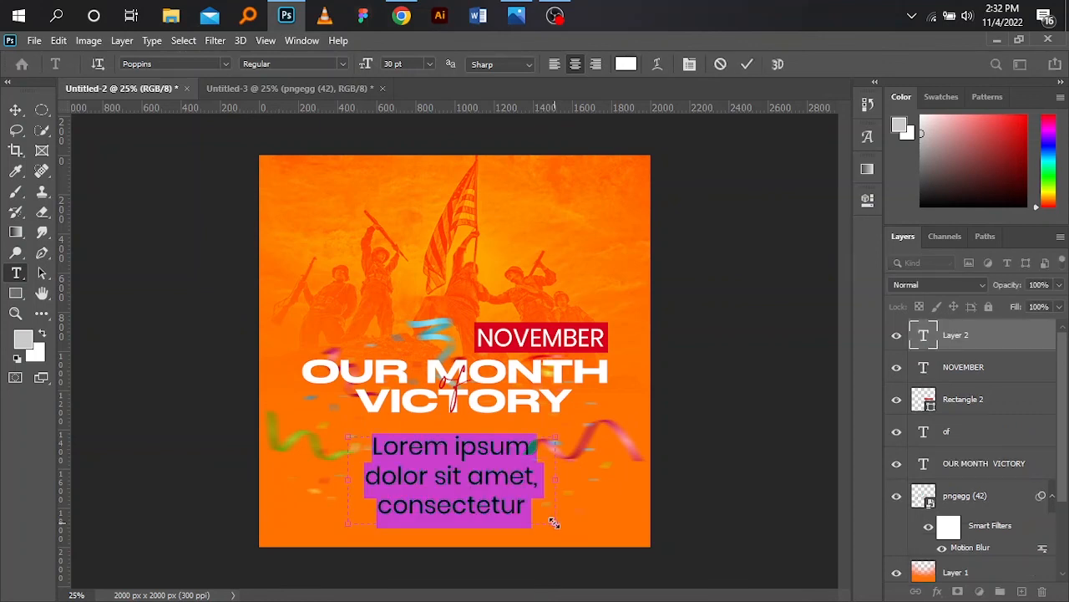
key("BackSpace")
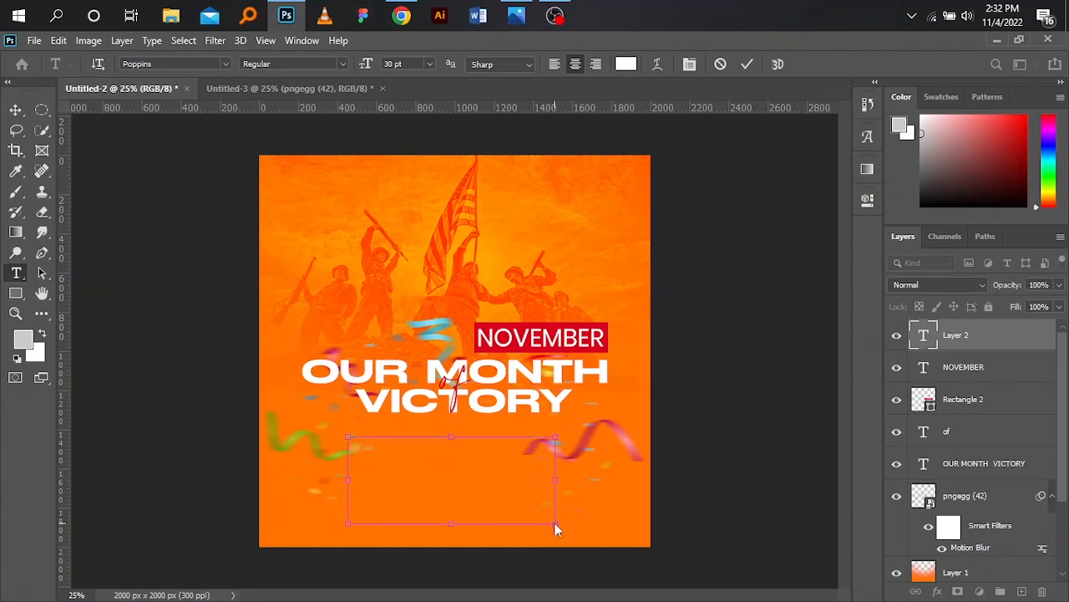
type("No temptation has overtaken you except what")
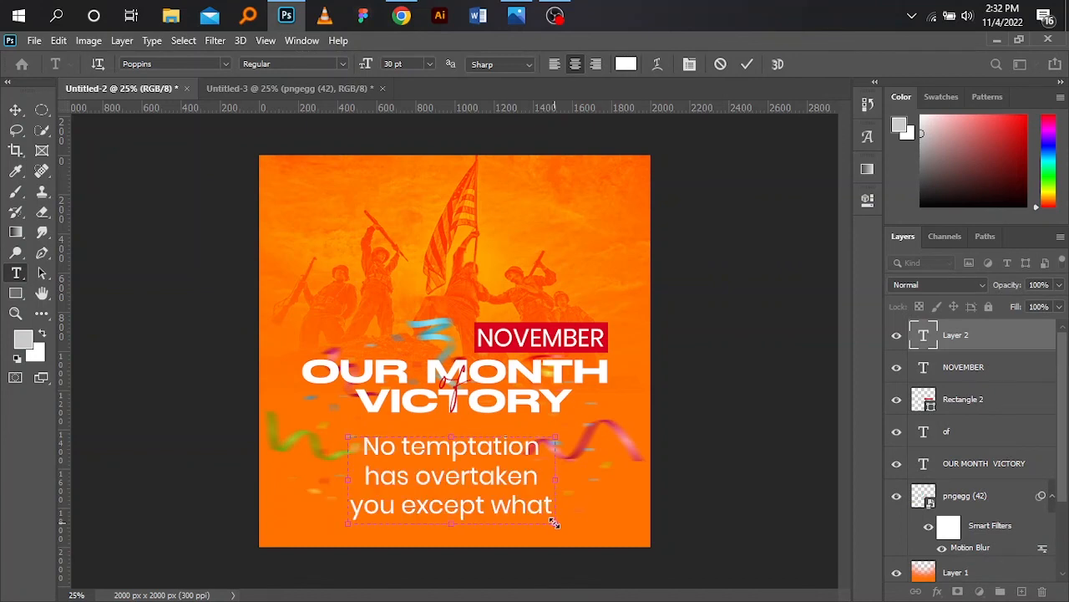
left_click(16, 112)
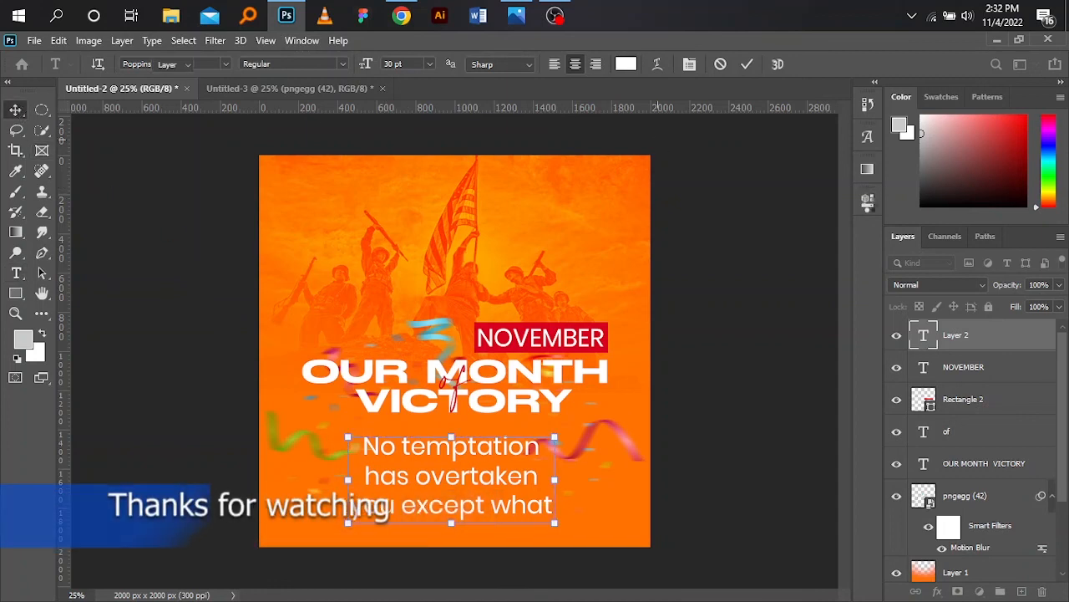
left_click(869, 205)
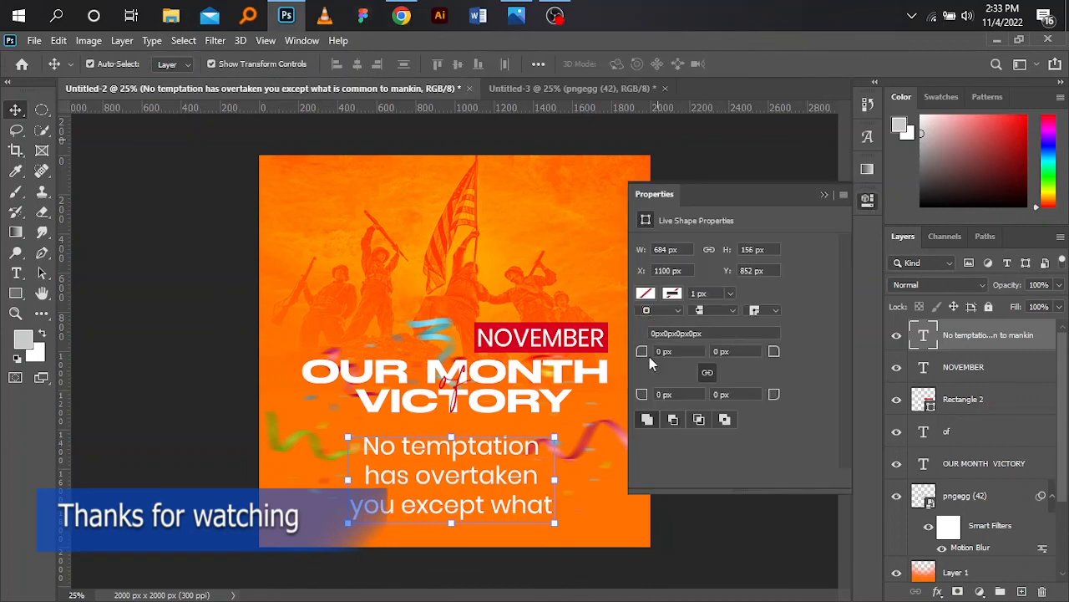